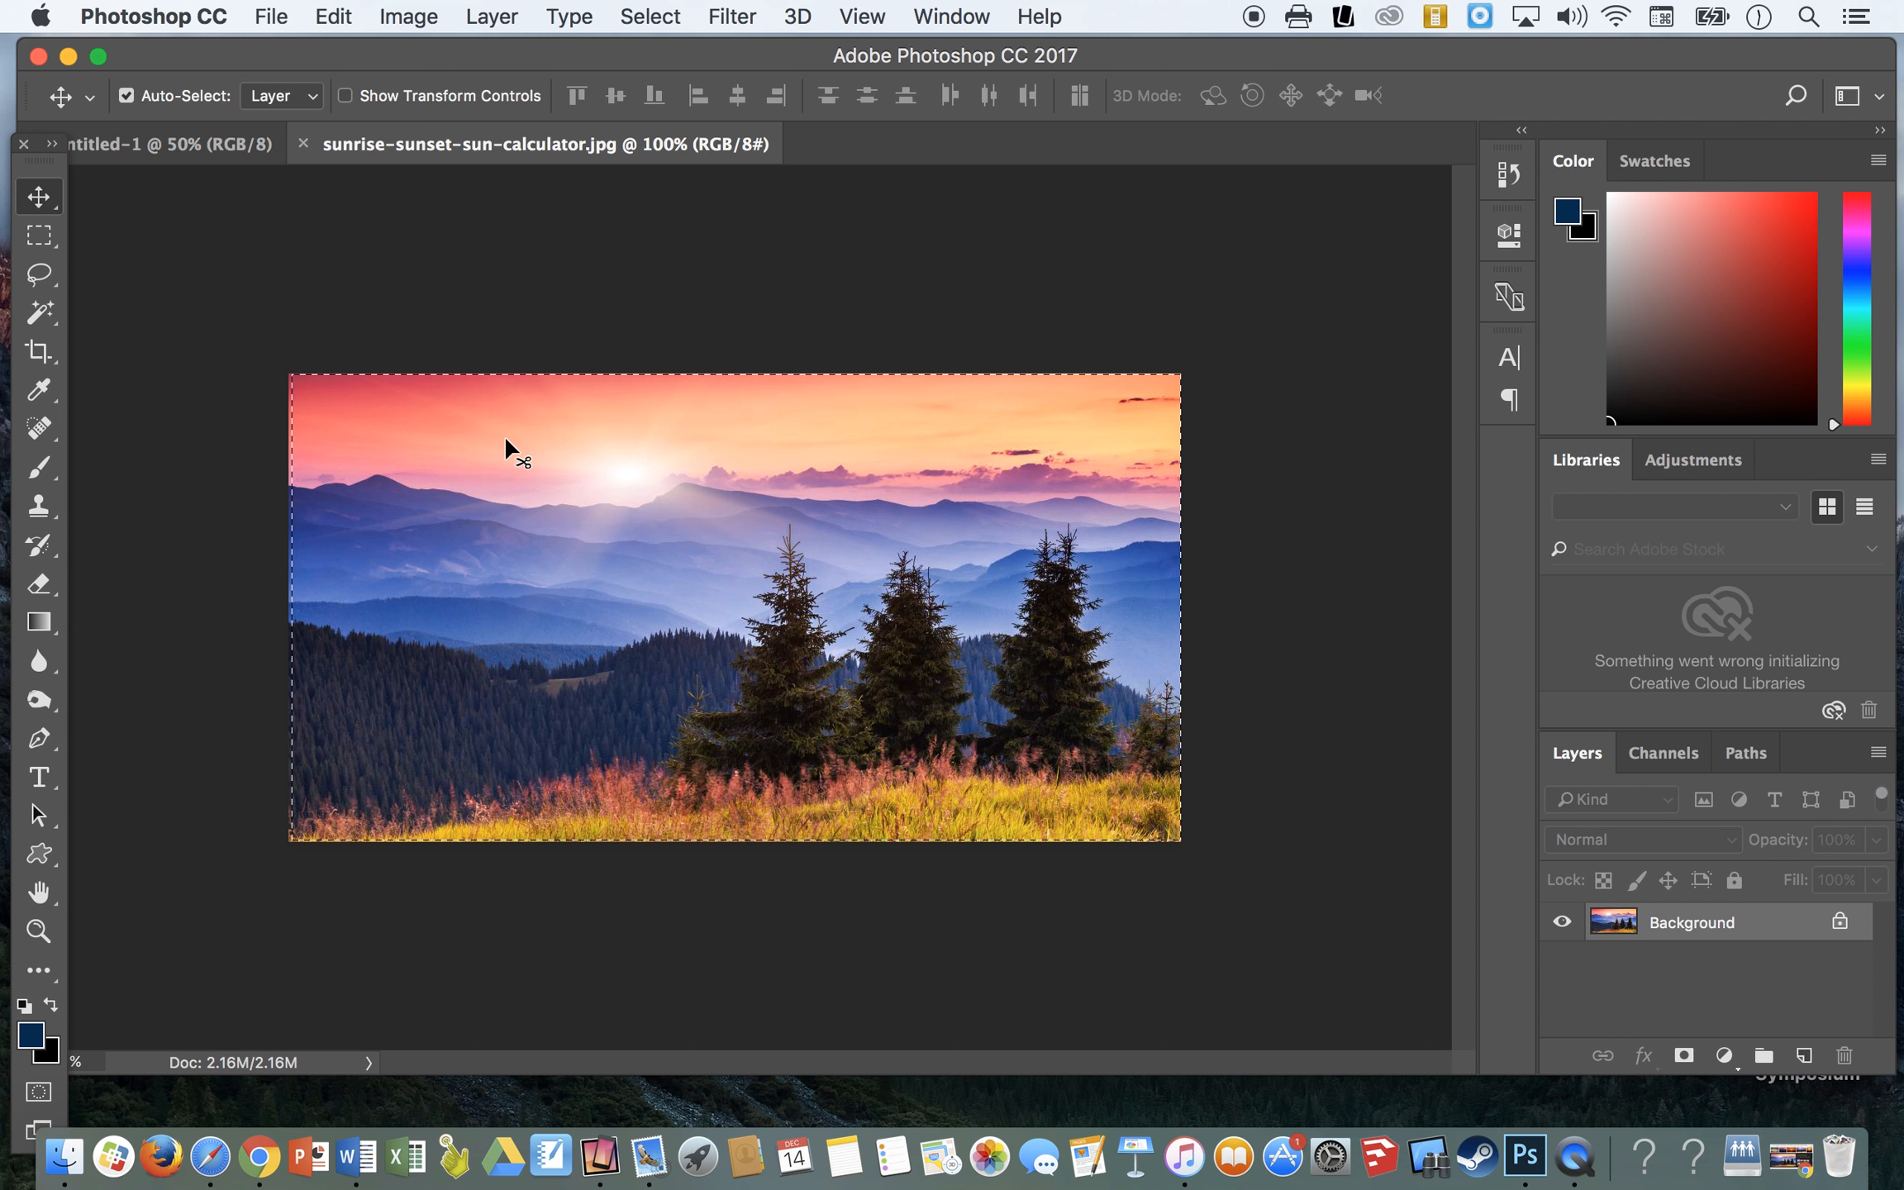
- Copy the selected sunset image into the untitled document and free-transform it to cover the whole canvas
{"action": "left_click_drag", "start_coordinate": [478, 495], "coordinate": [156, 154]}
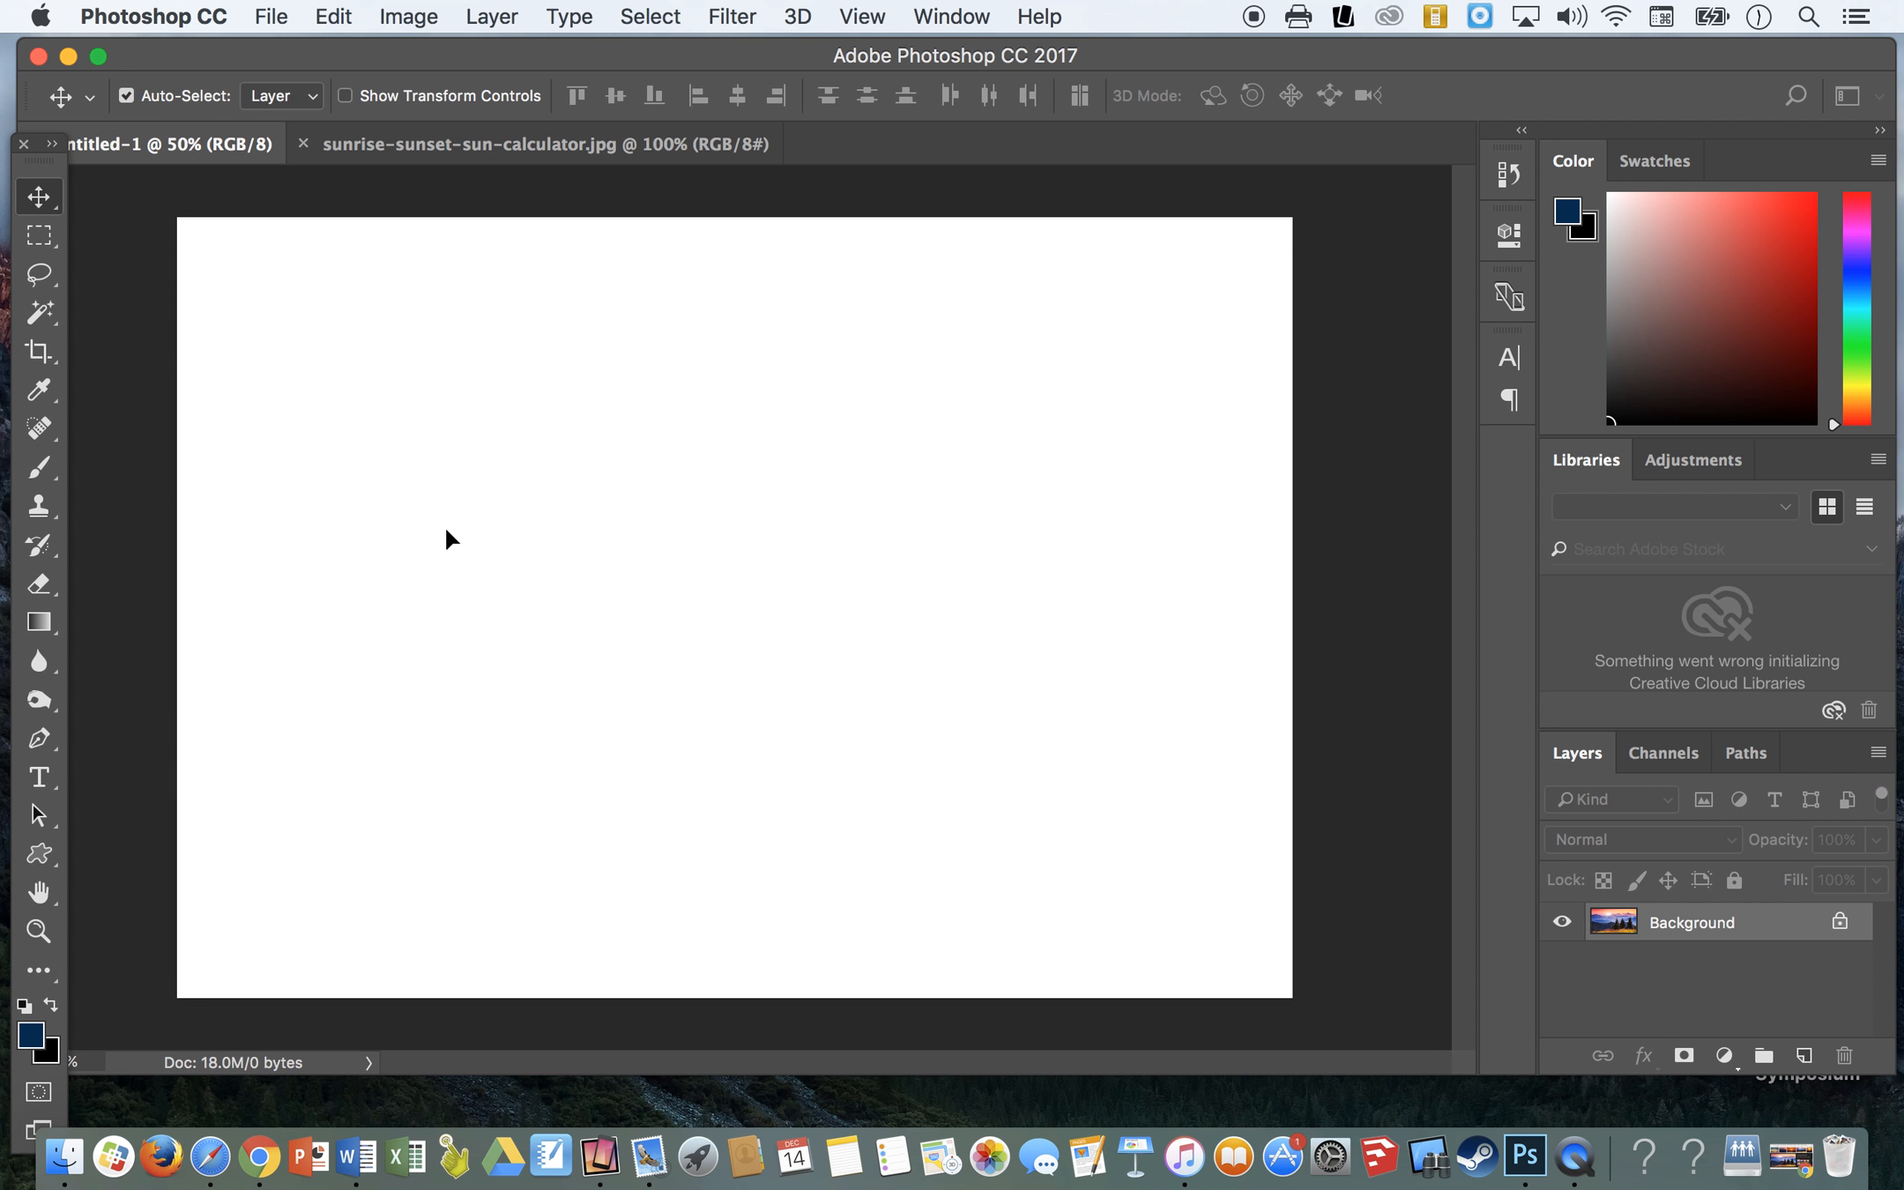
{"action": "left_click_drag", "start_coordinate": [447, 532], "coordinate": [446, 531]}
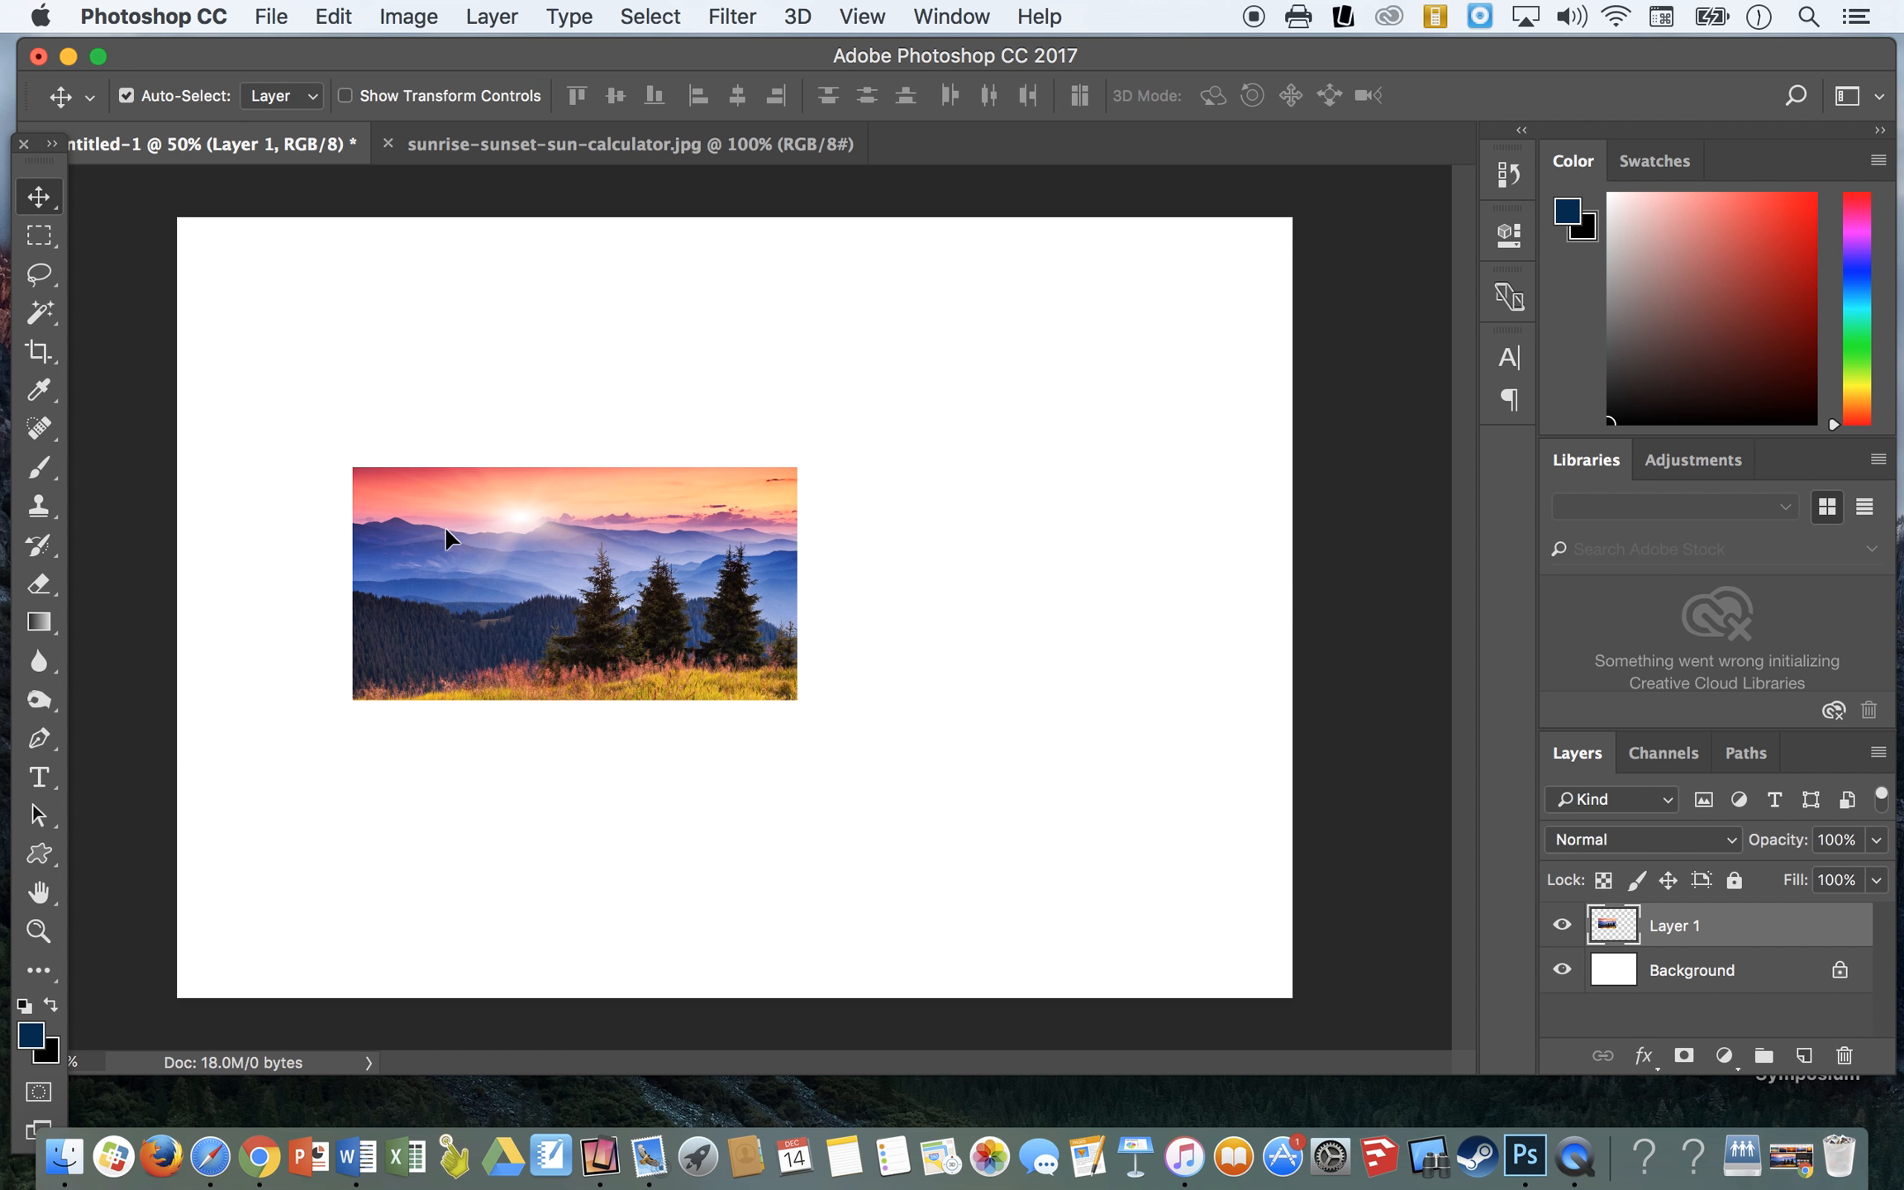
{"action": "left_click", "coordinate": [324, 20]}
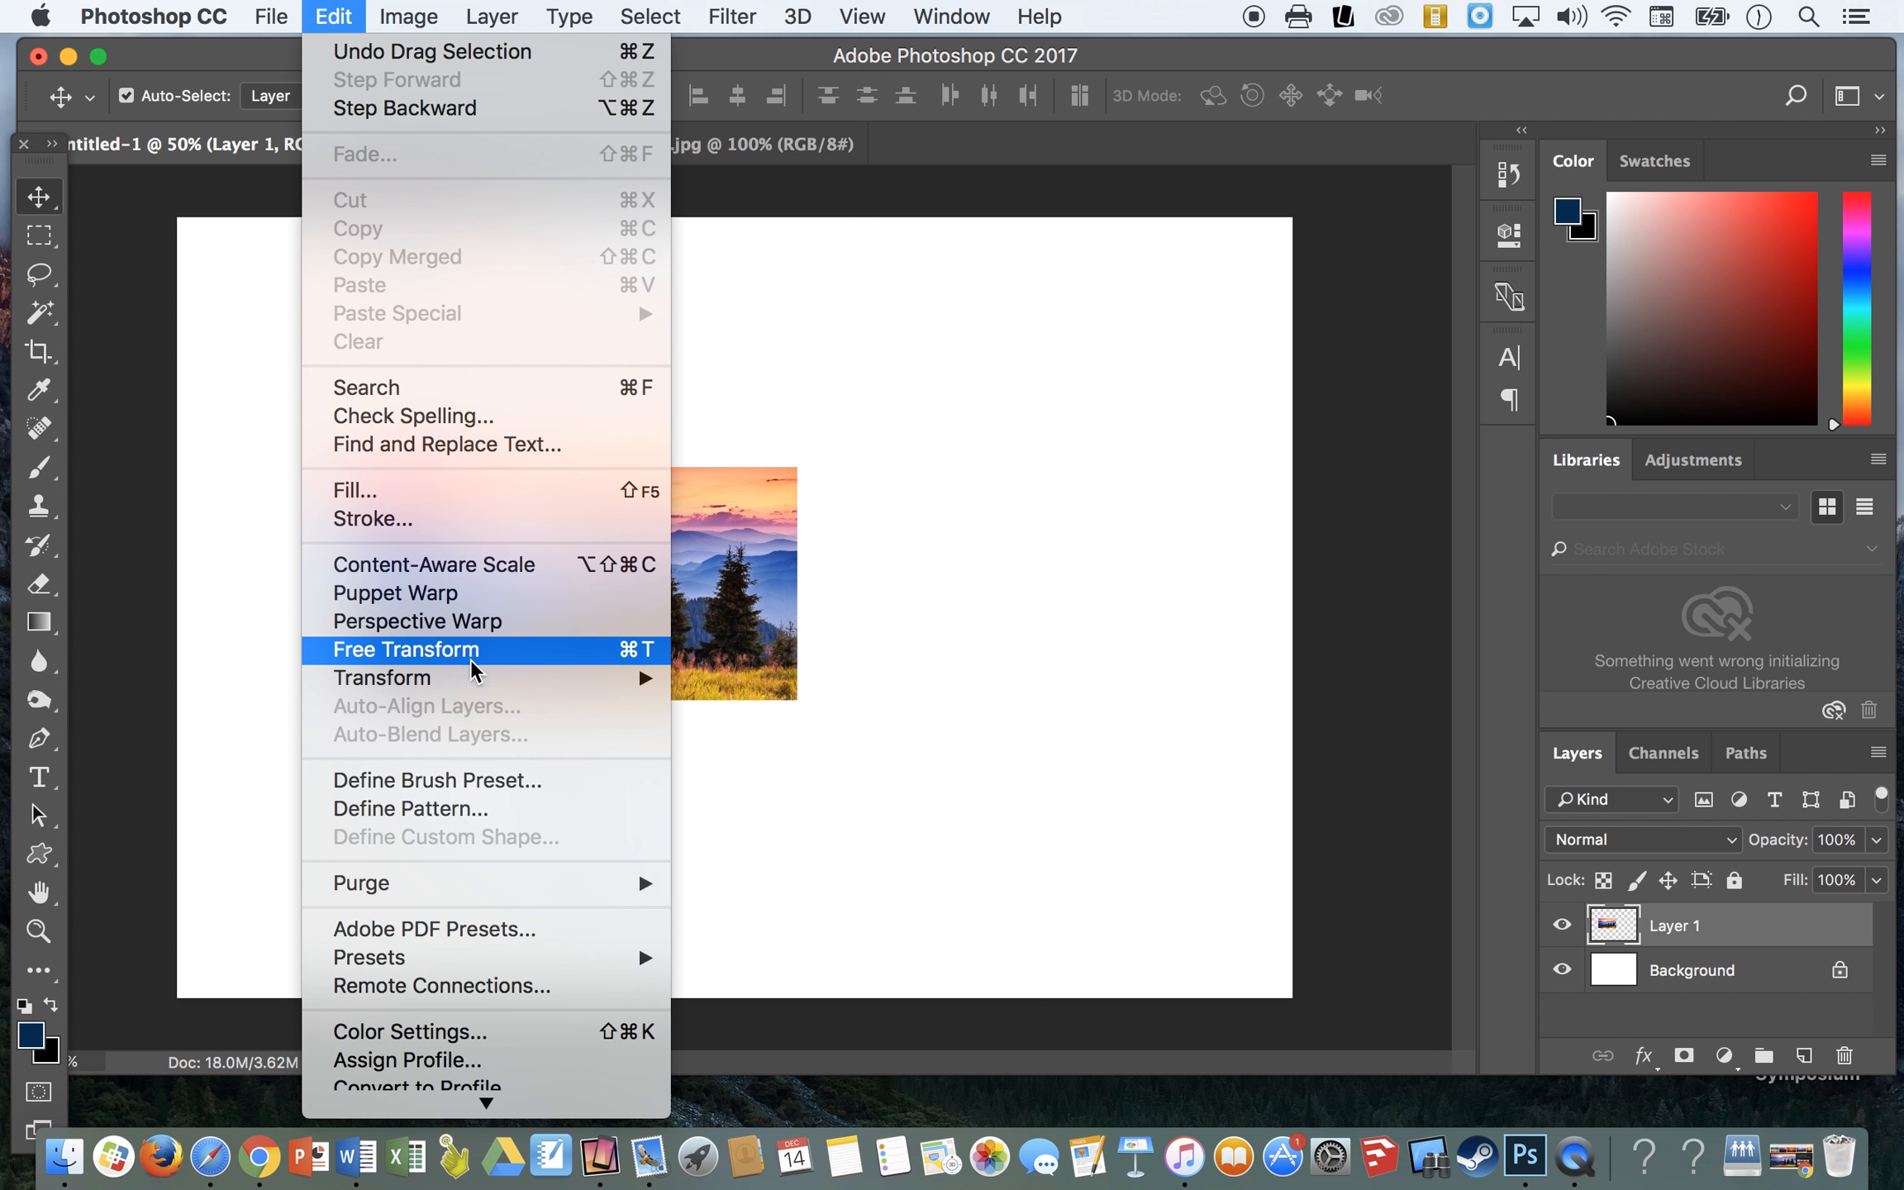
{"action": "mouse_move", "coordinate": [544, 673]}
{"action": "left_click", "coordinate": [789, 724]}
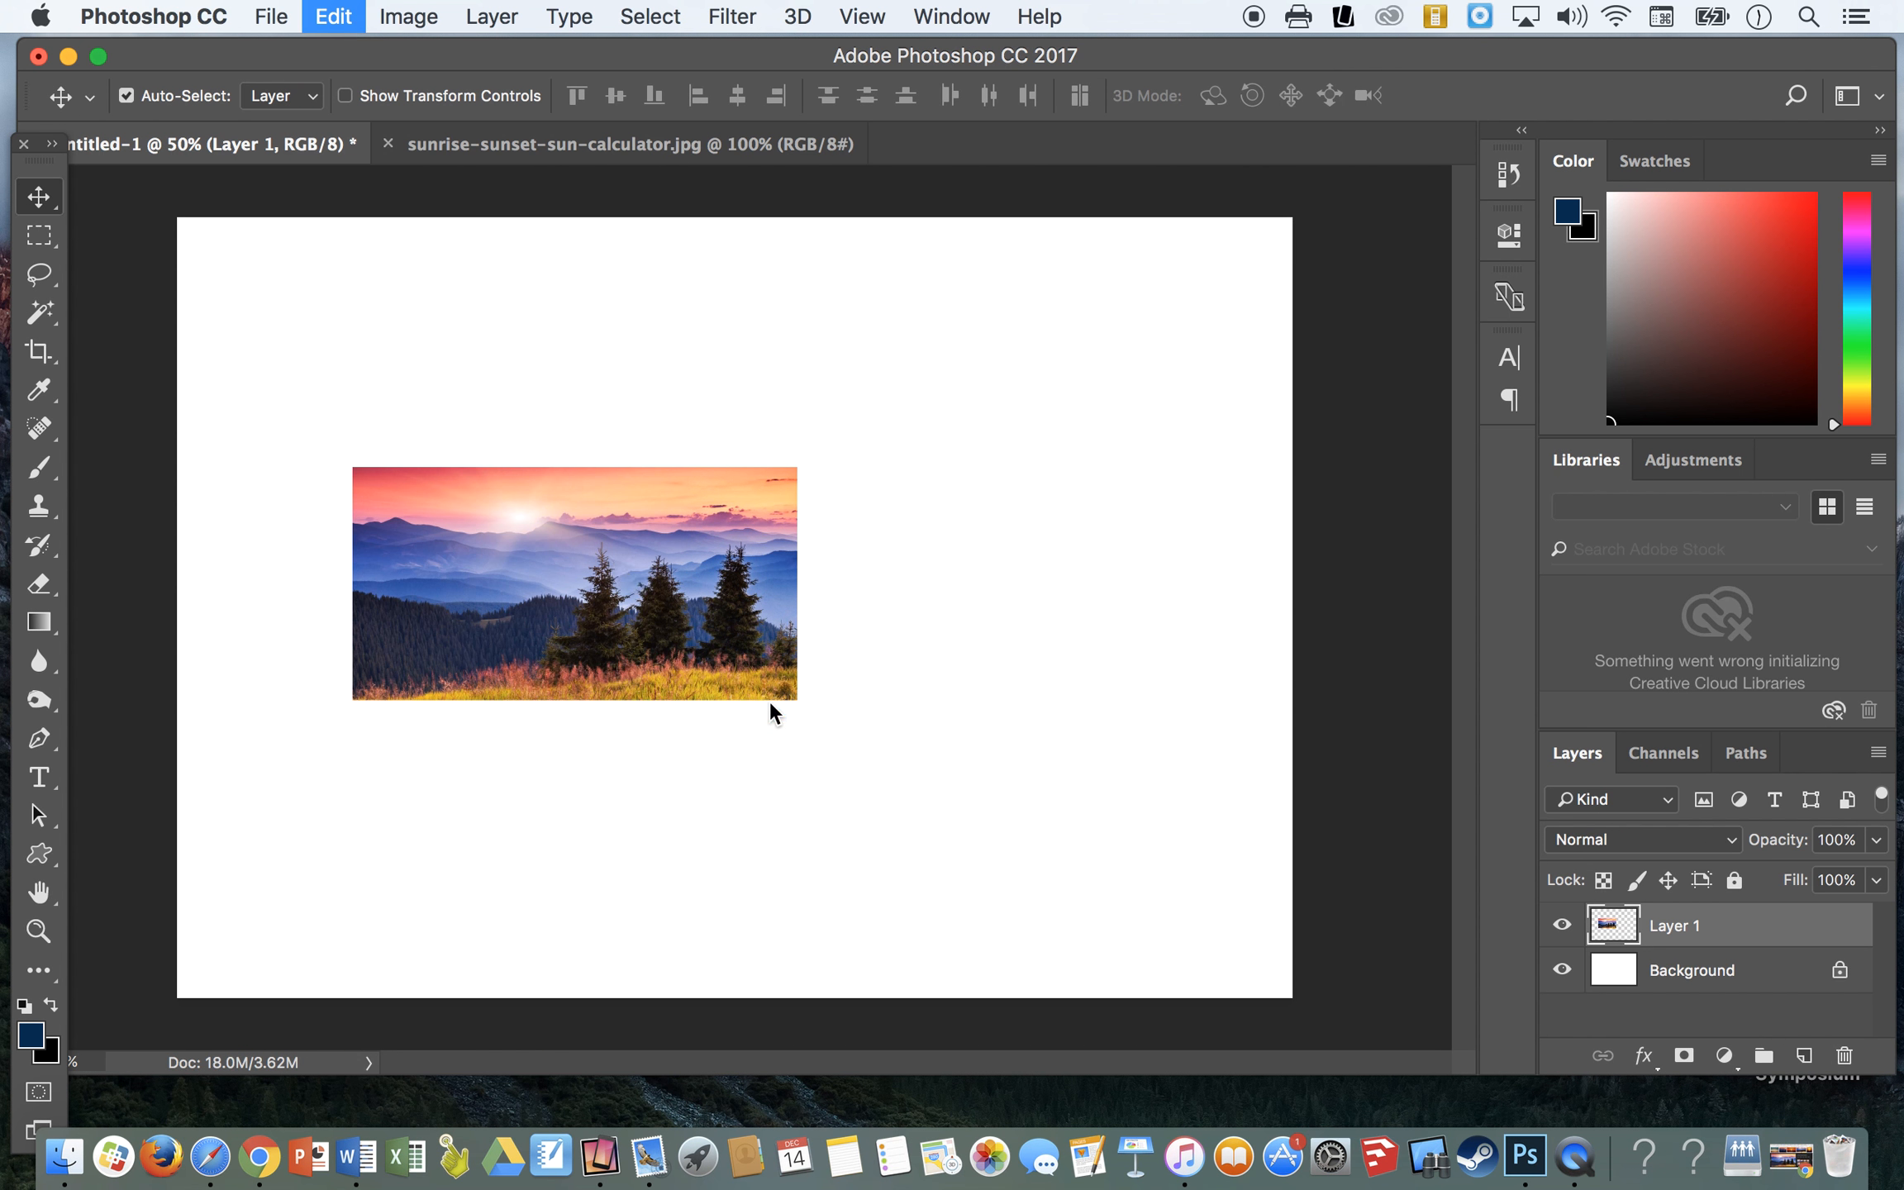
{"action": "left_click_drag", "start_coordinate": [351, 469], "coordinate": [159, 223]}
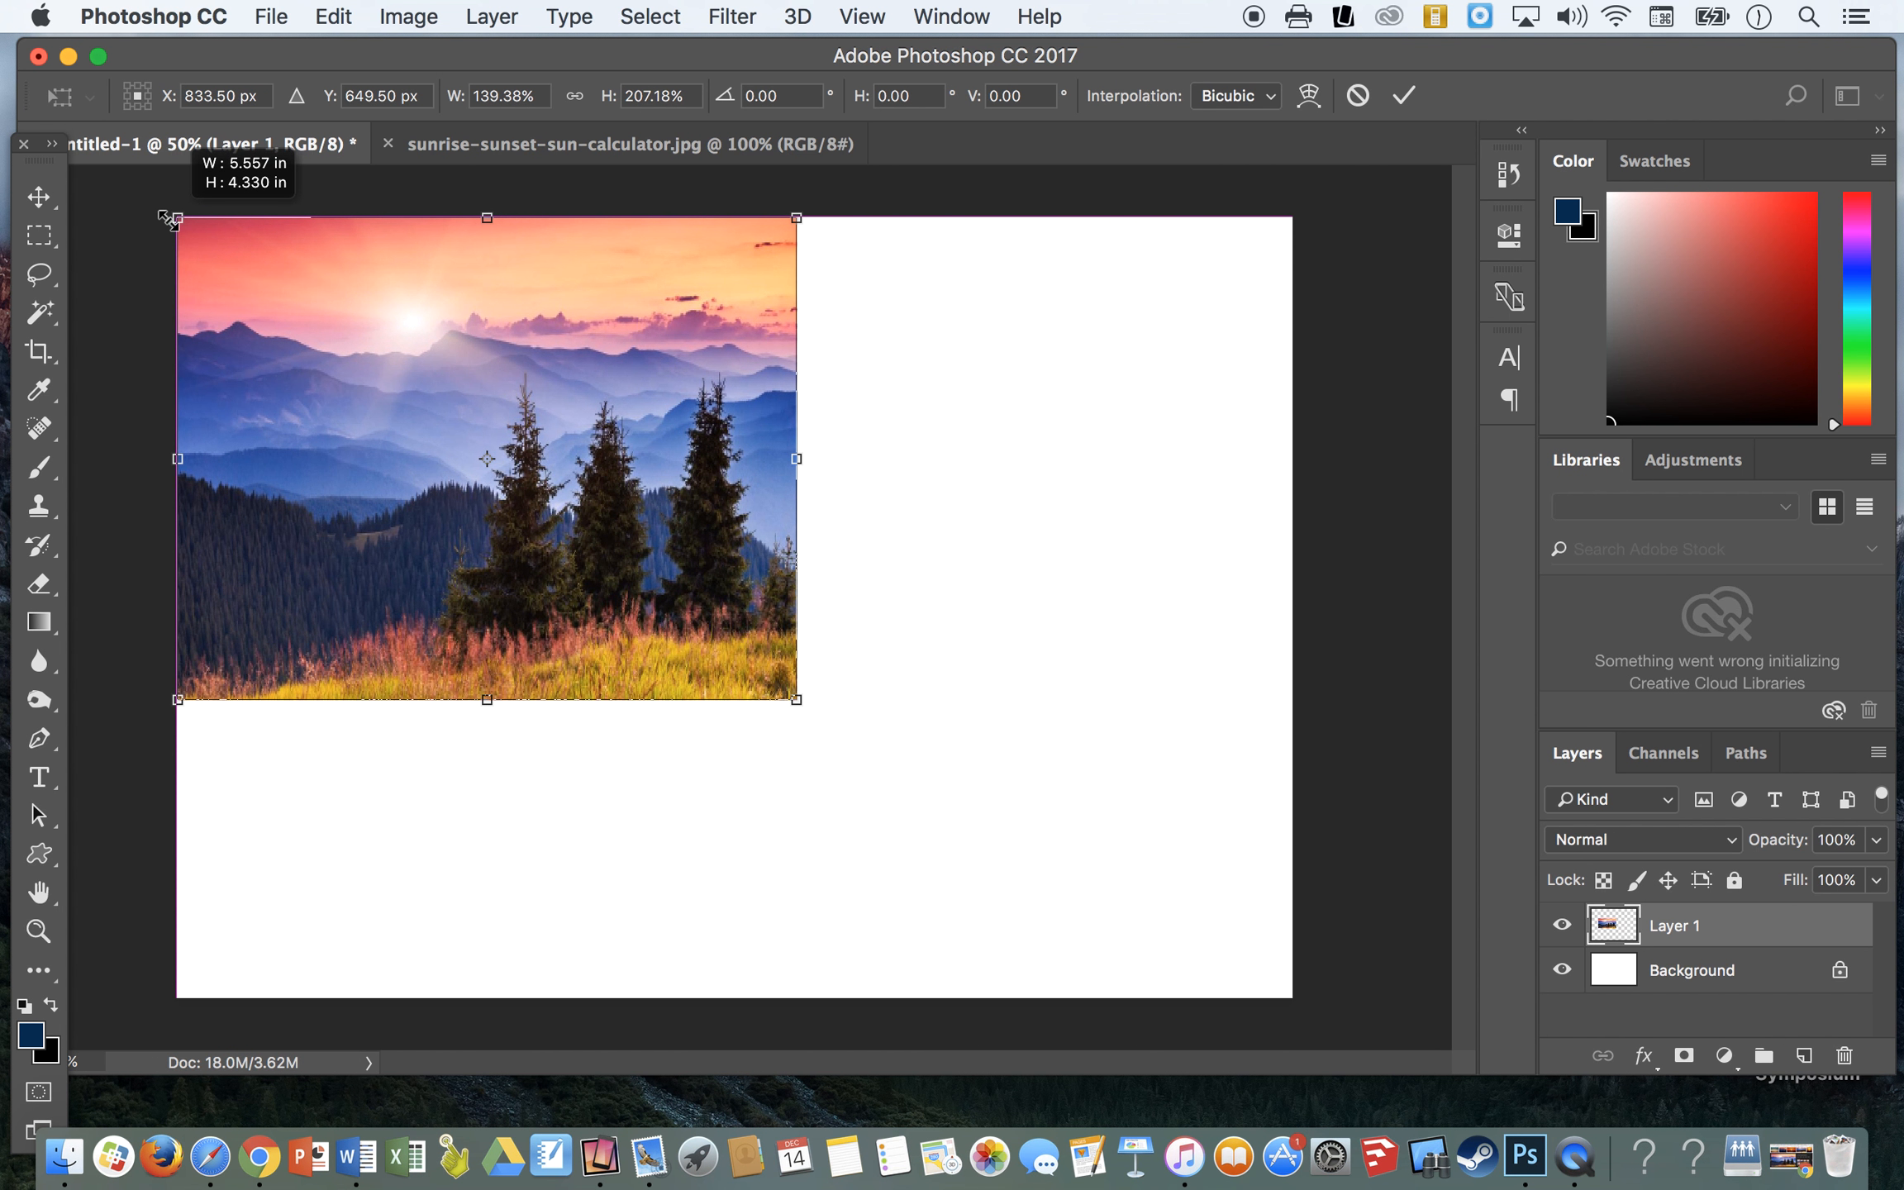
{"action": "left_click_drag", "start_coordinate": [796, 697], "coordinate": [1306, 1008]}
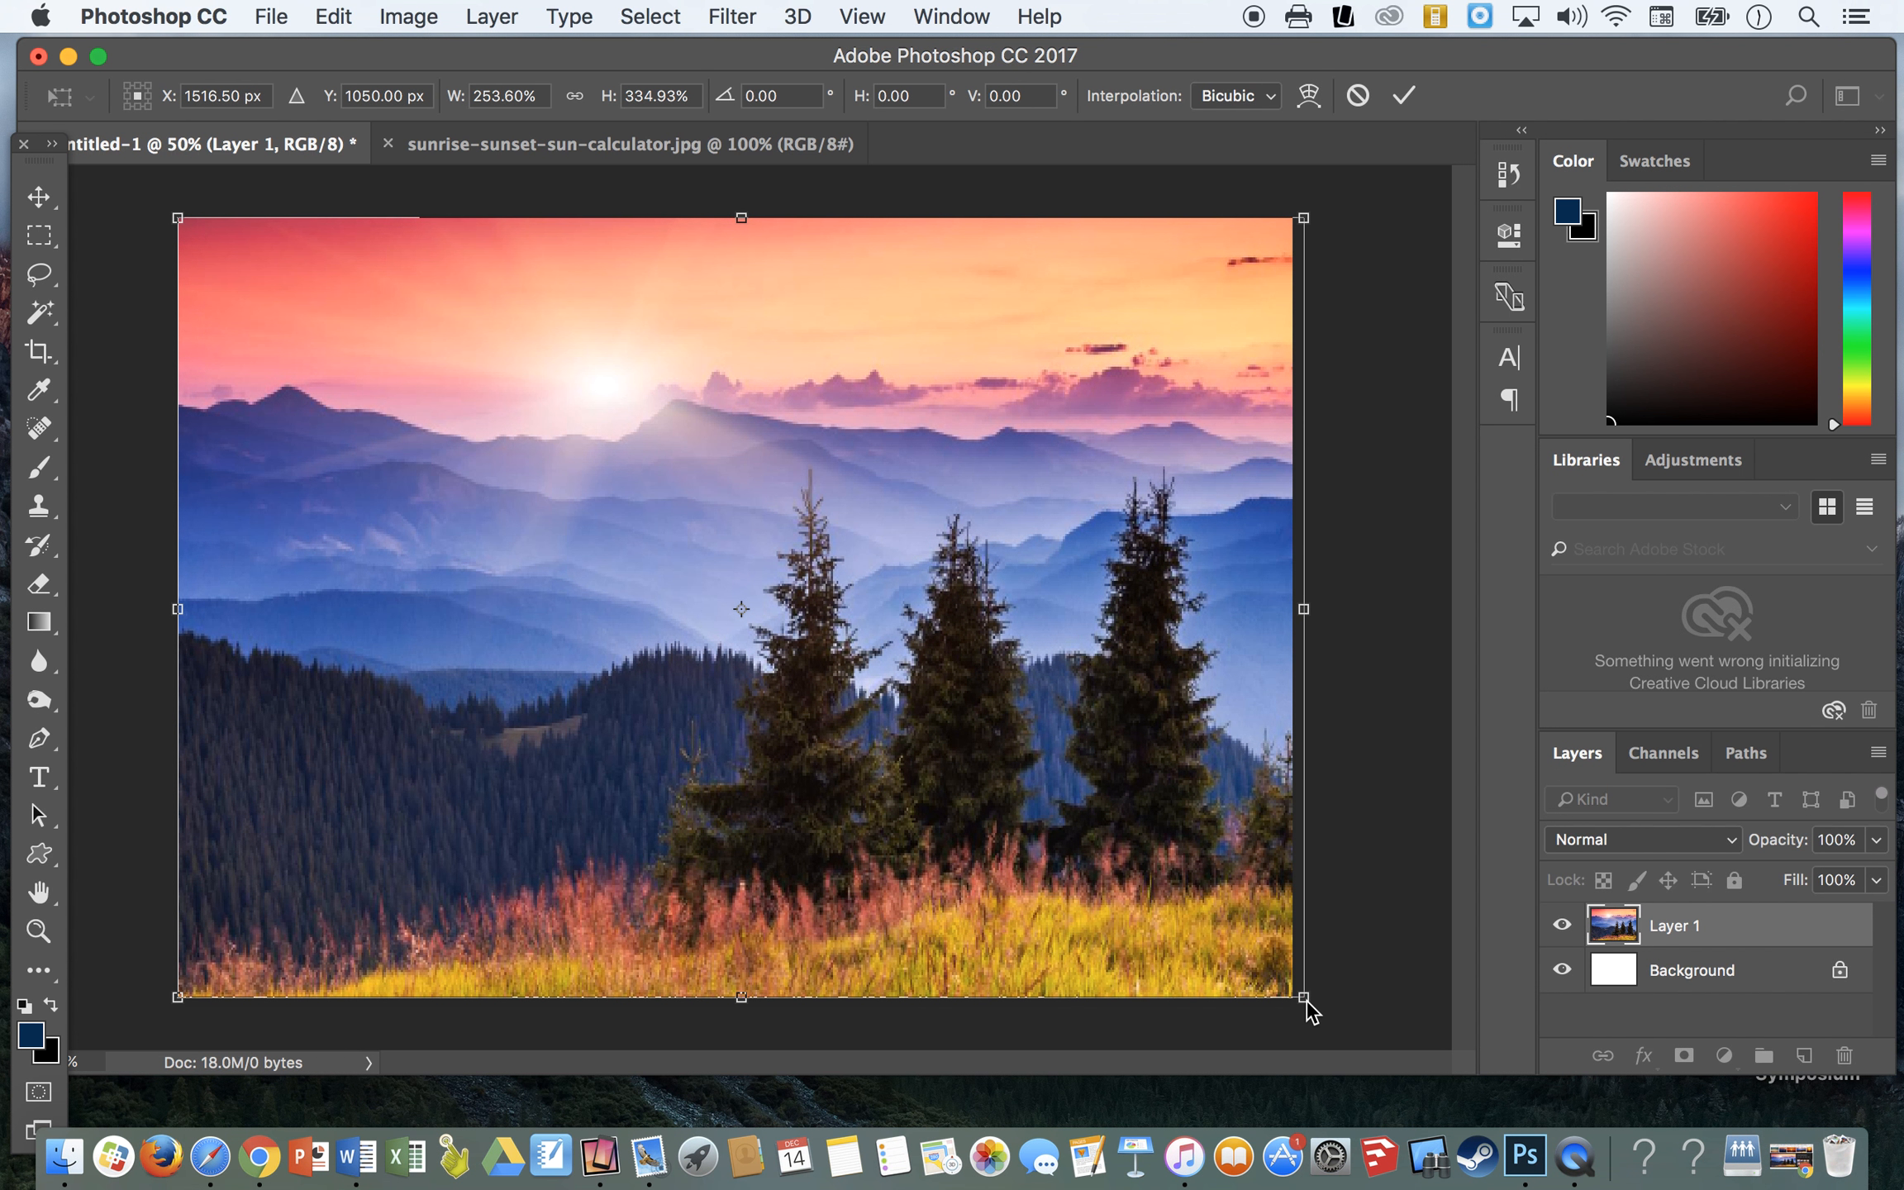
{"action": "key", "text": "Return"}
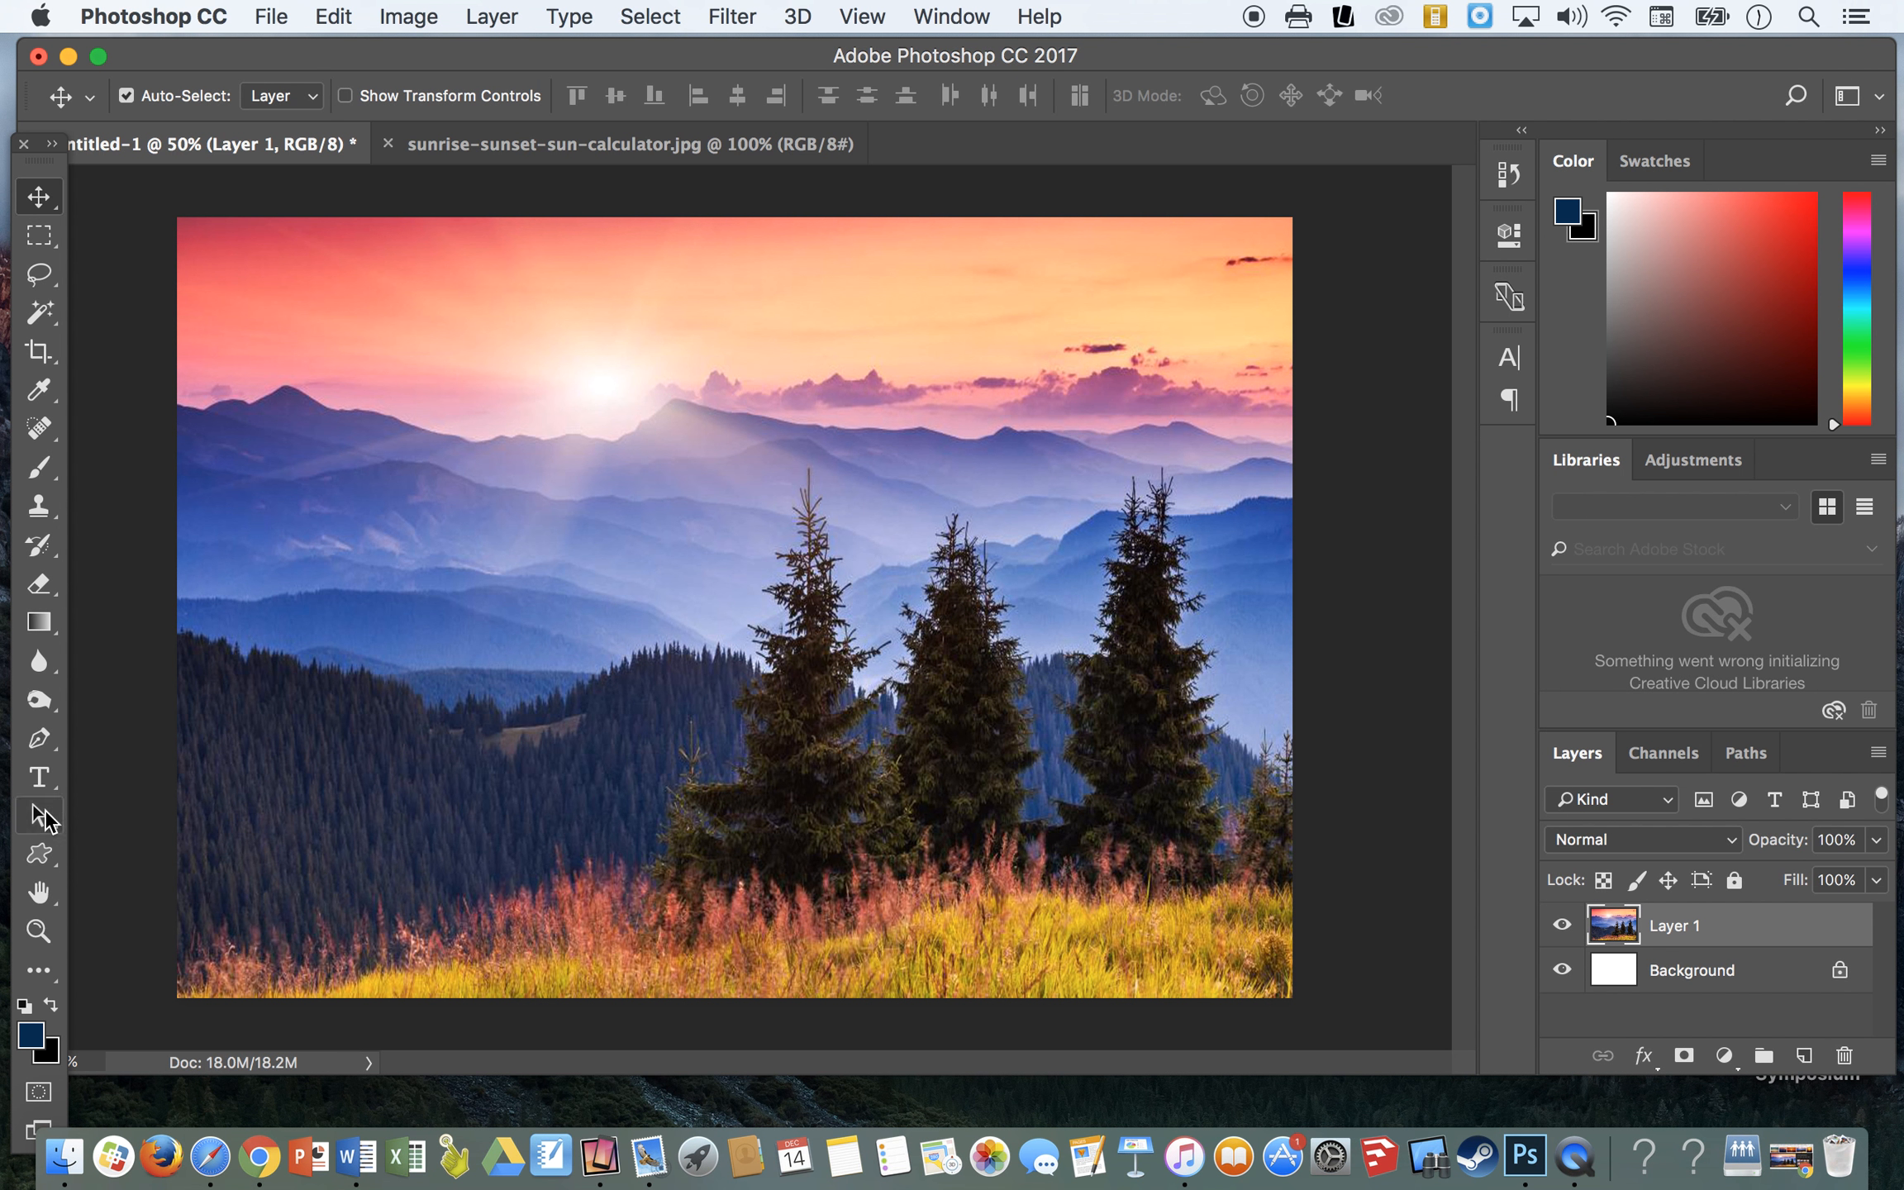
- Add a text line with the person's title and surname over the mountains and scale it up to about 160 pt
{"action": "left_click", "coordinate": [40, 781]}
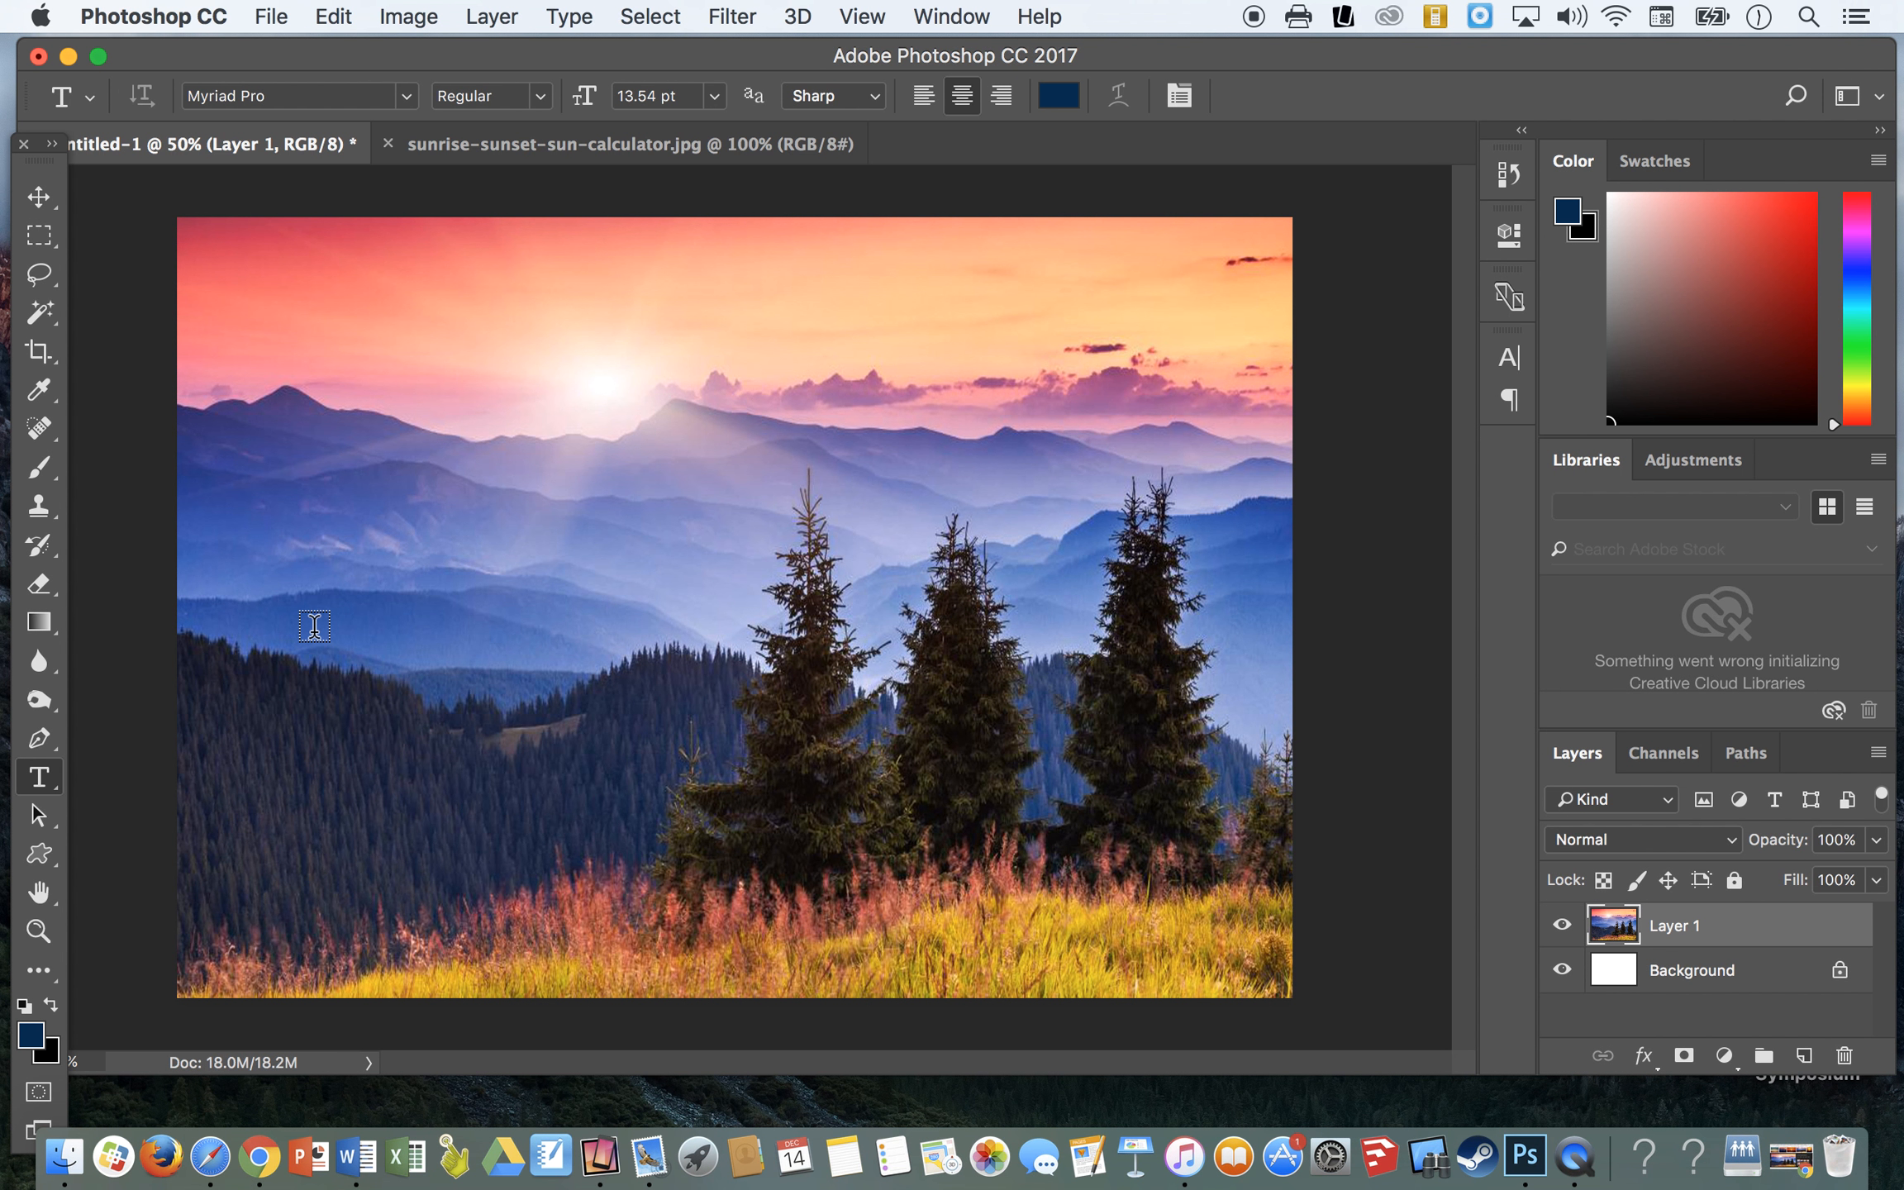
{"action": "left_click", "coordinate": [269, 645]}
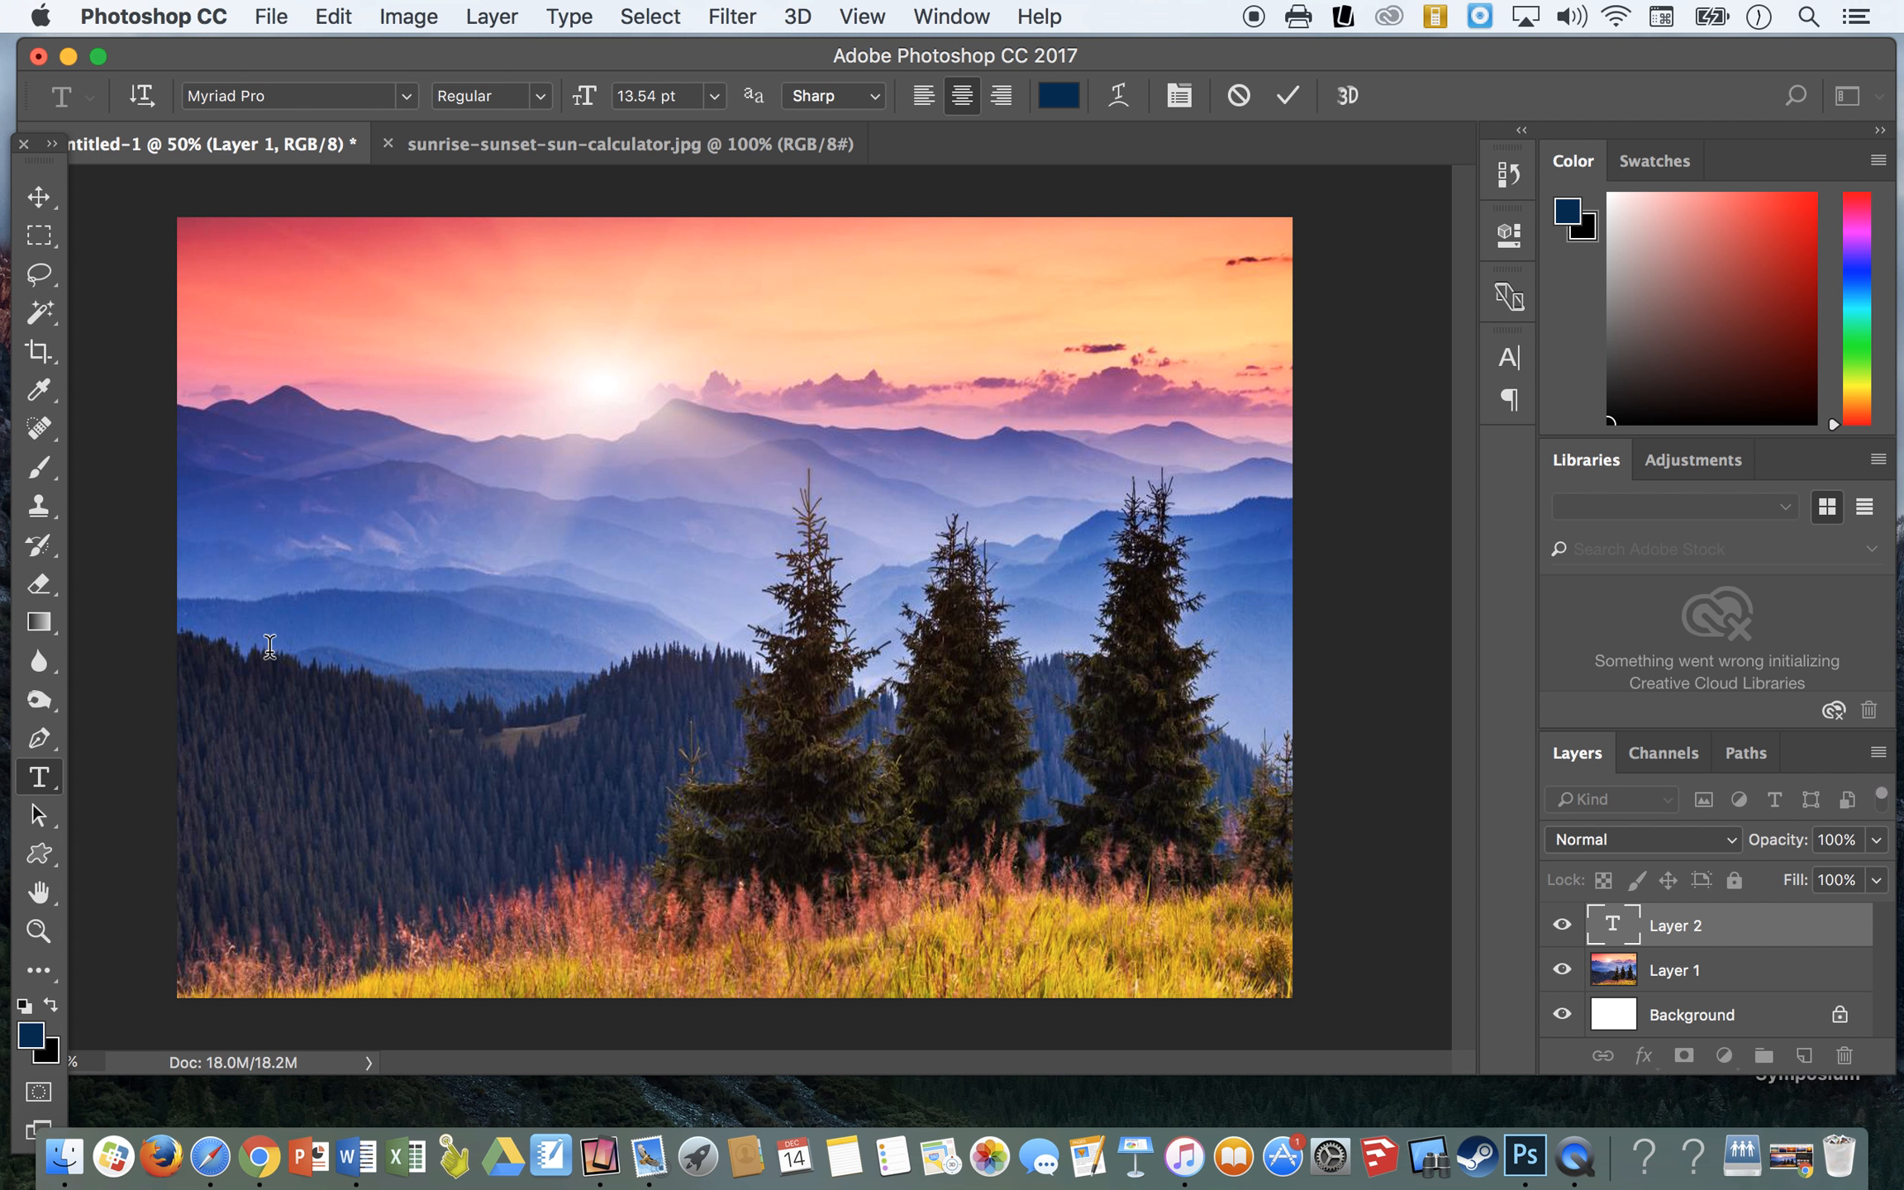
{"action": "type", "text": "Mrs Cadle"}
{"action": "key", "text": "super+t"}
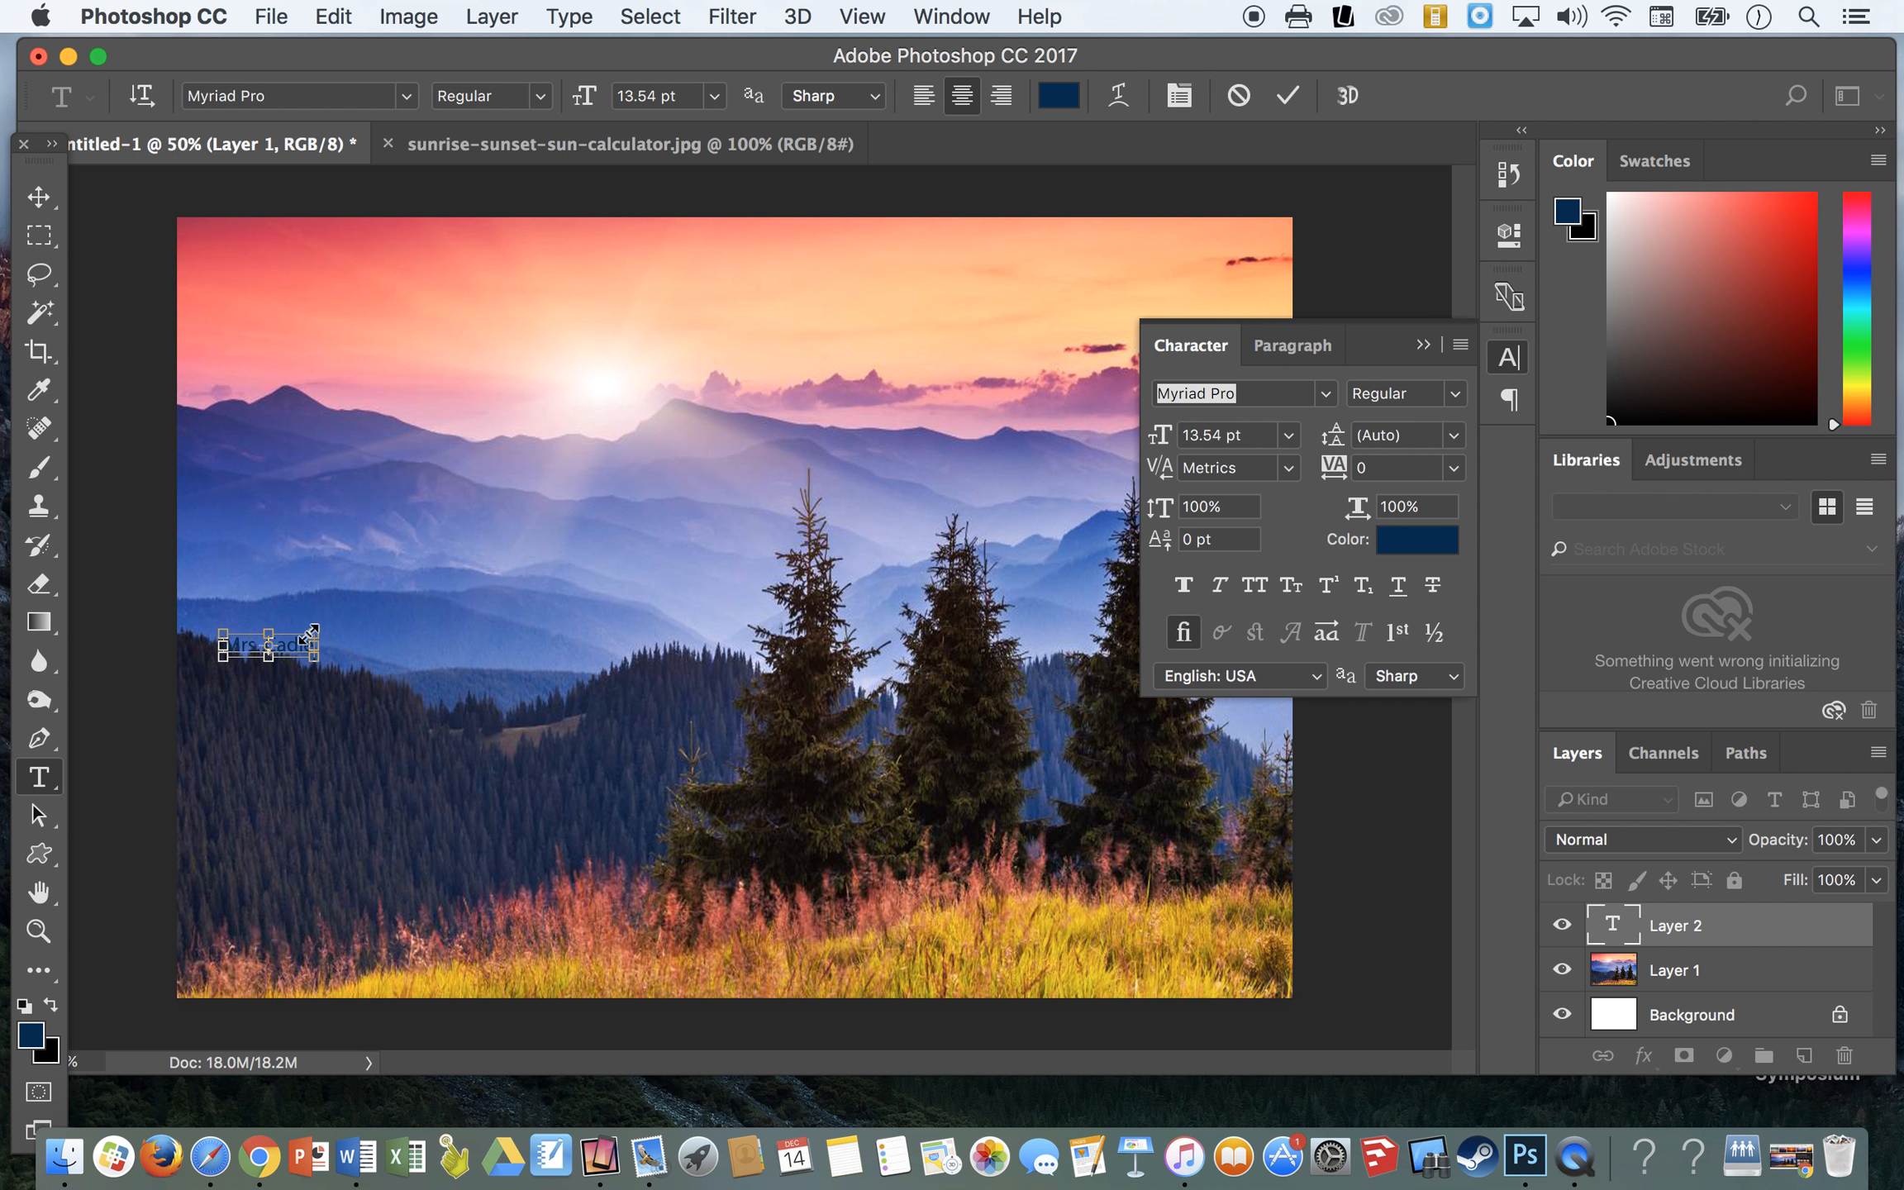
{"action": "left_click_drag", "start_coordinate": [314, 632], "coordinate": [1191, 378]}
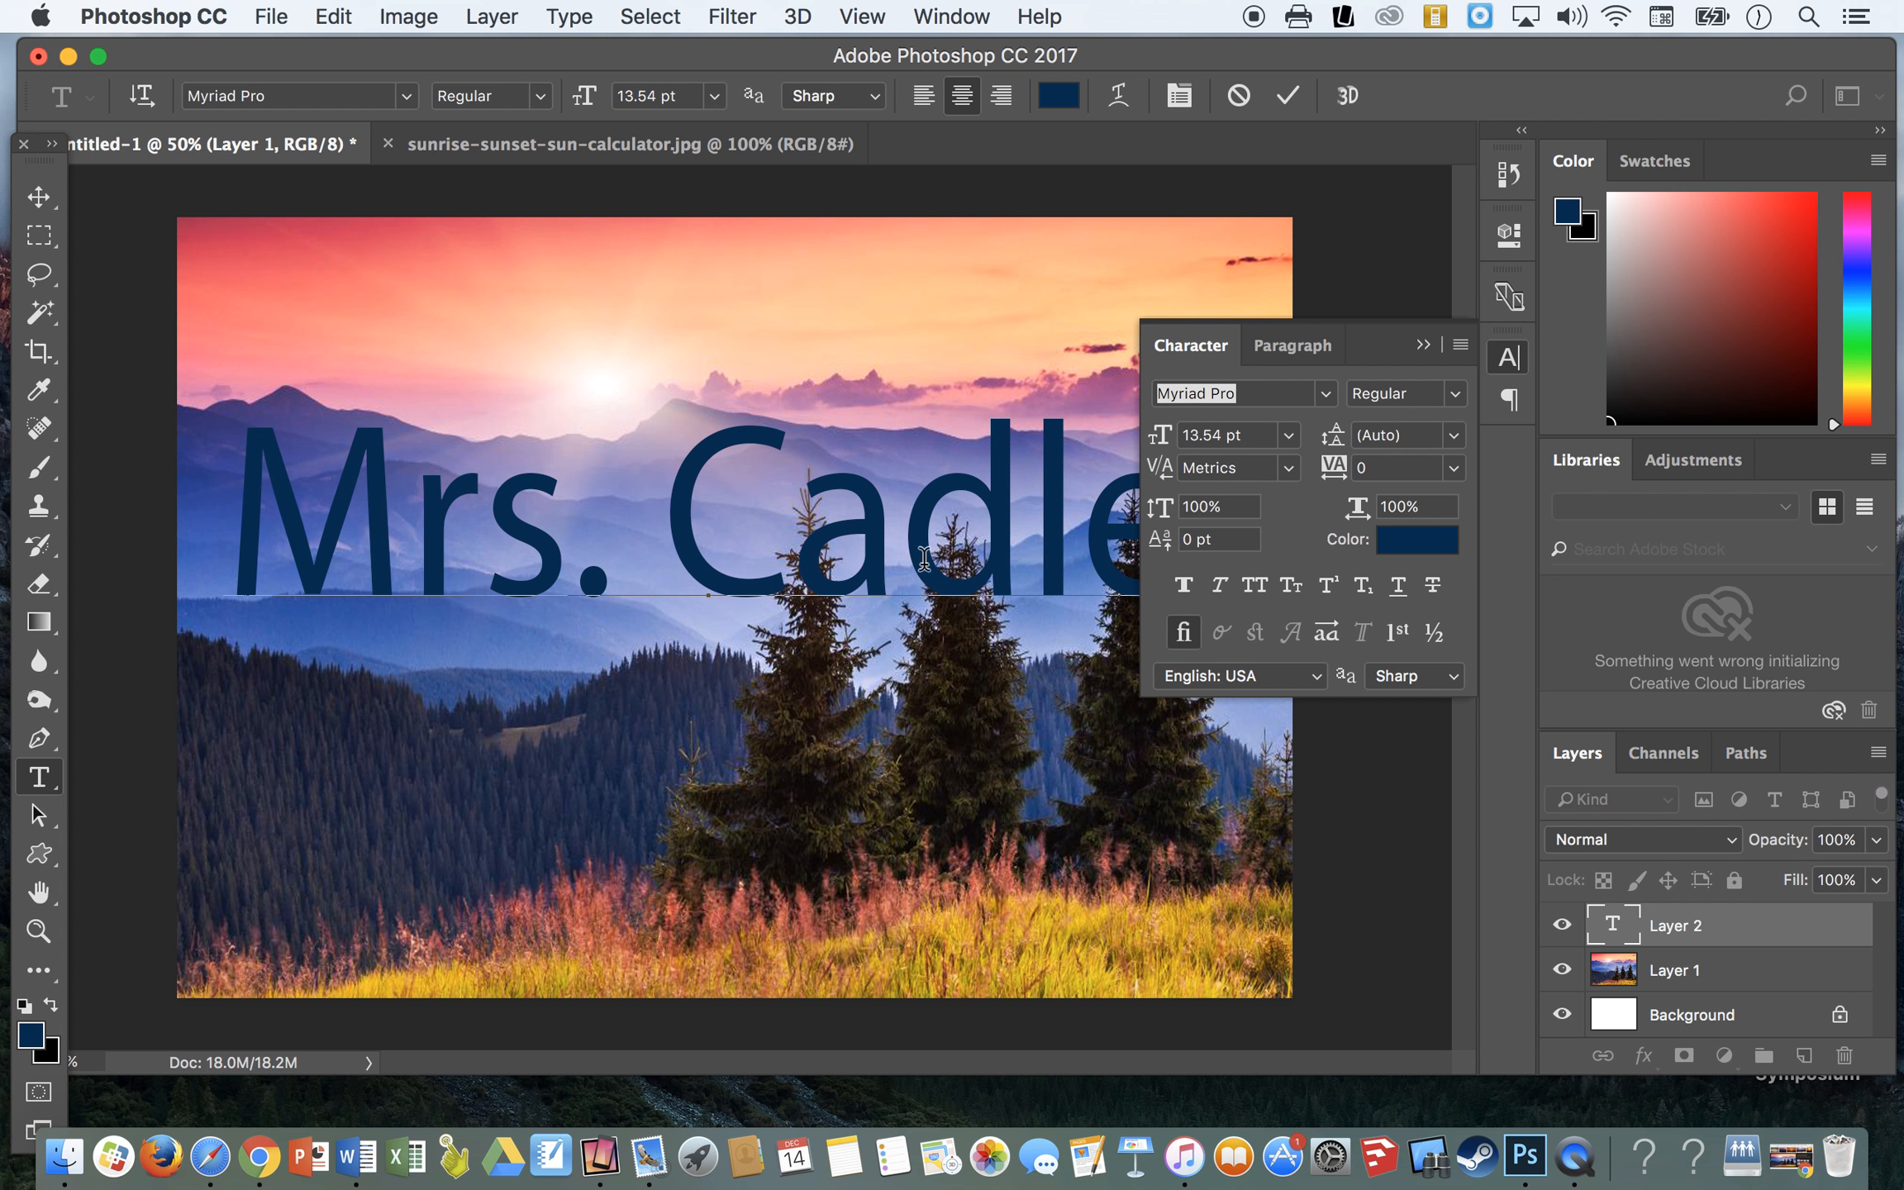
- Select the whole name text, try fonts such as Phosphate and American Typewriter, and set it to Arial Black
{"action": "left_click_drag", "start_coordinate": [248, 524], "coordinate": [1182, 496]}
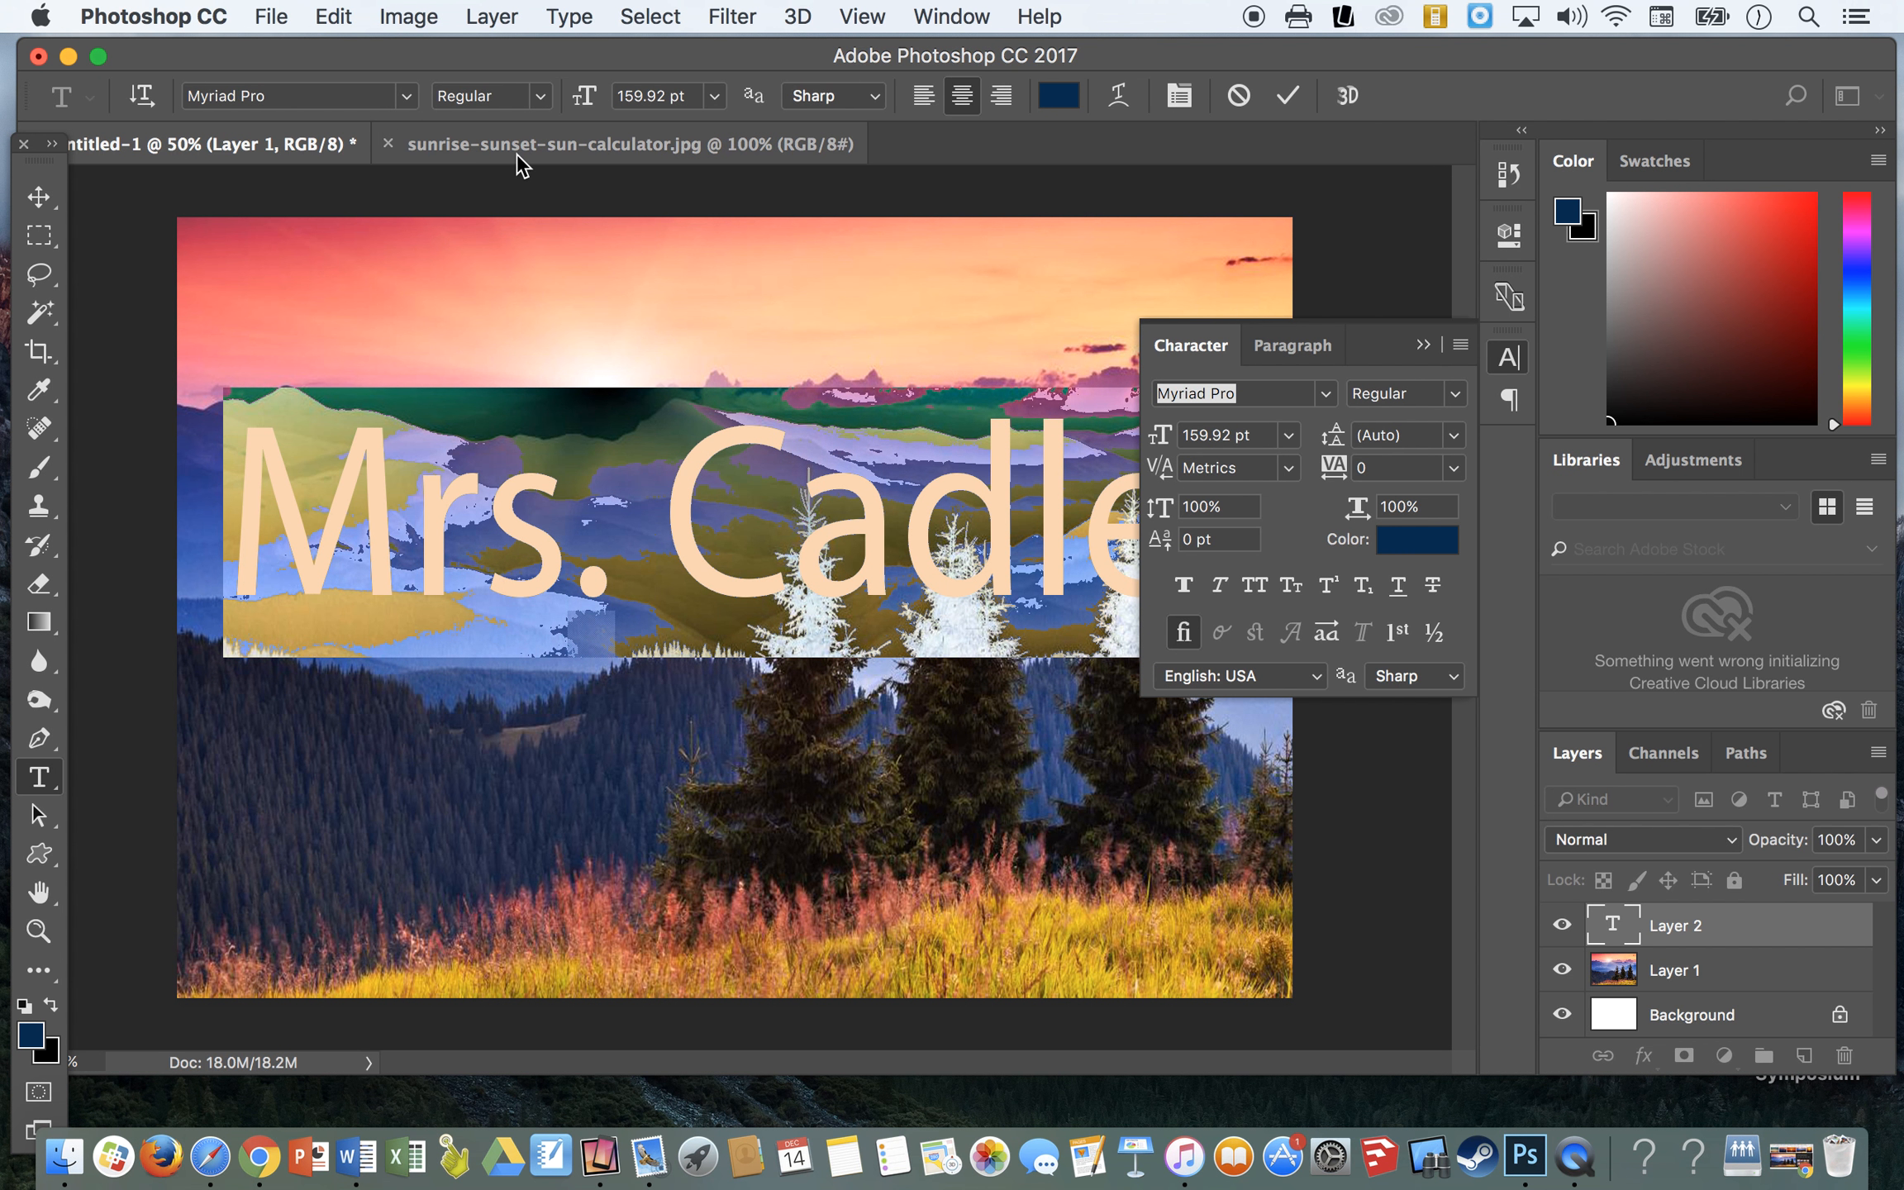
{"action": "left_click_drag", "start_coordinate": [278, 97], "coordinate": [199, 98]}
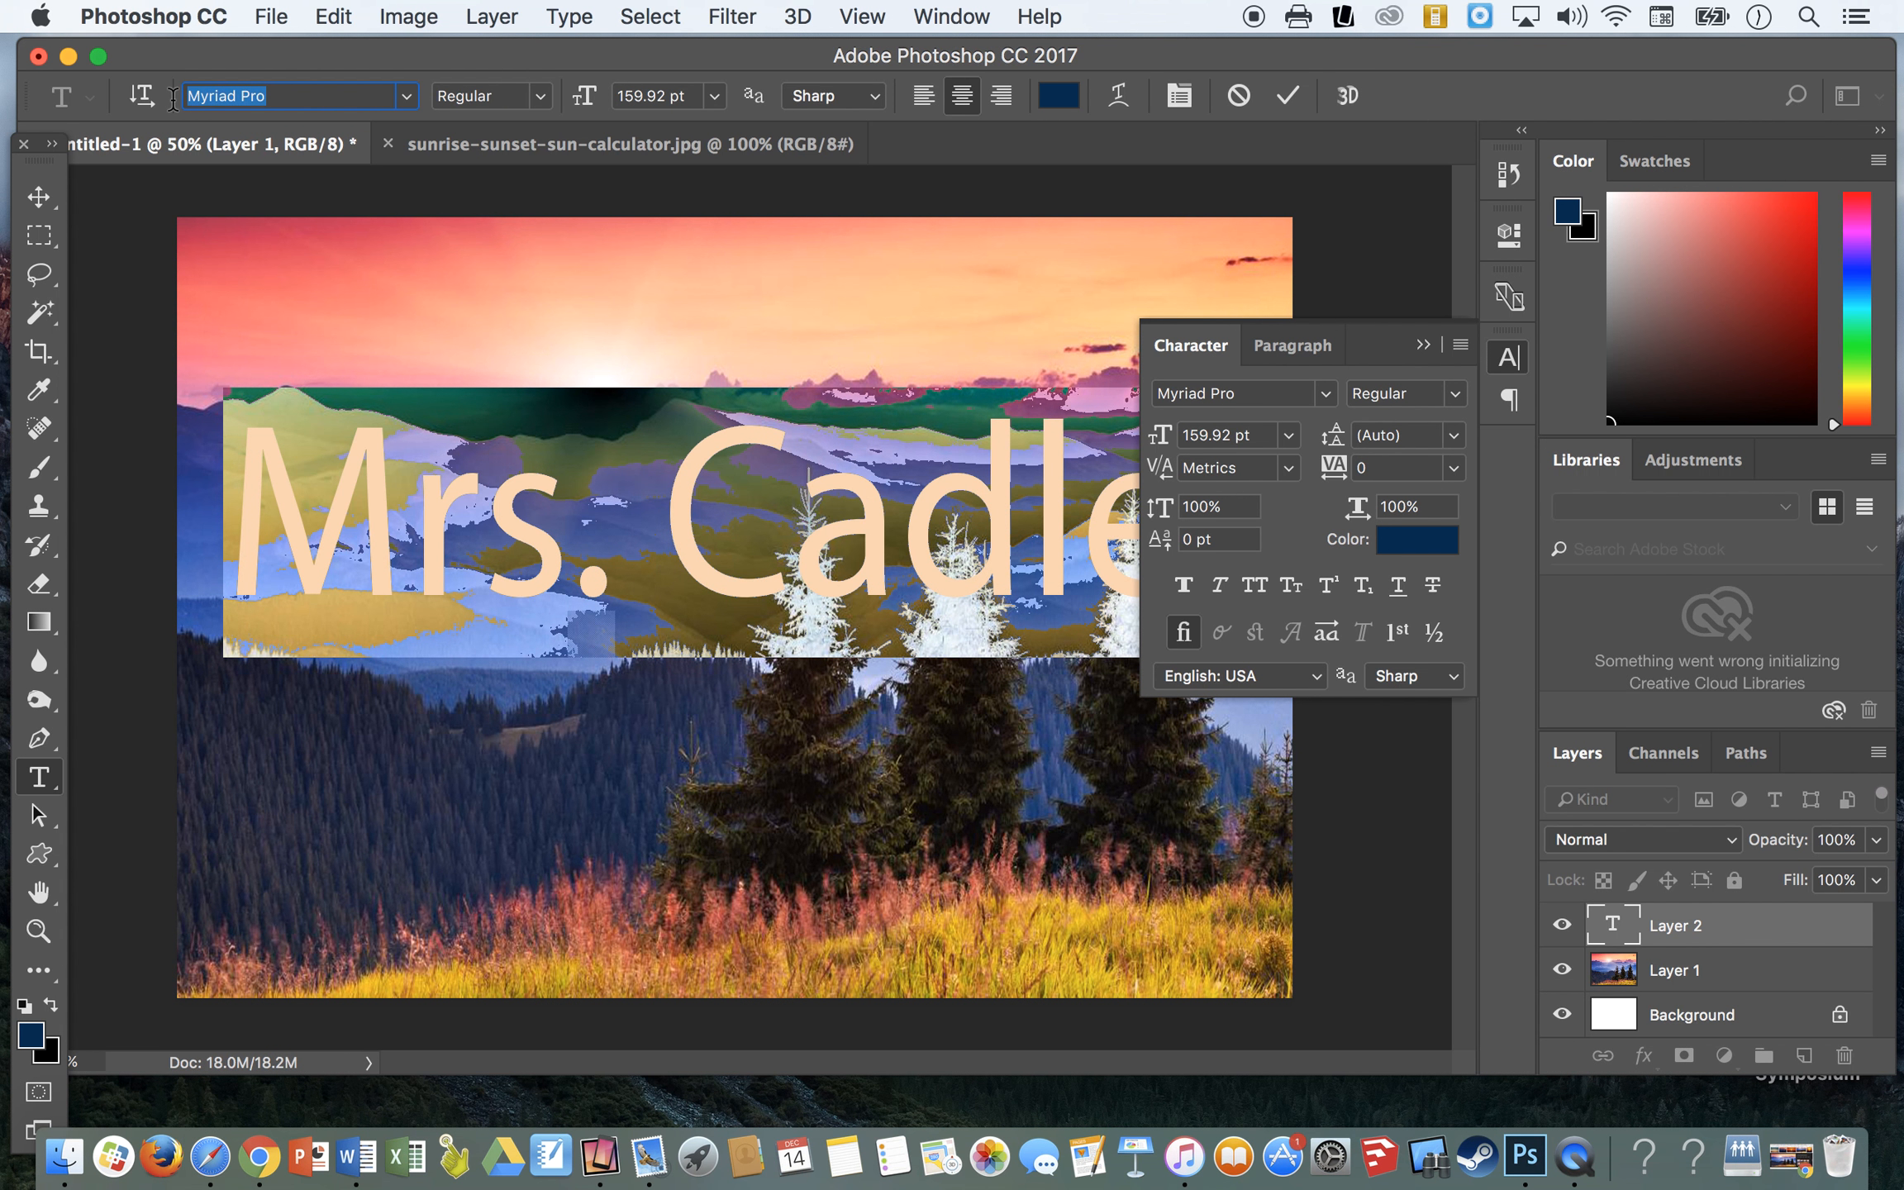
{"action": "type", "text": "Phosphate"}
{"action": "key", "text": "Return"}
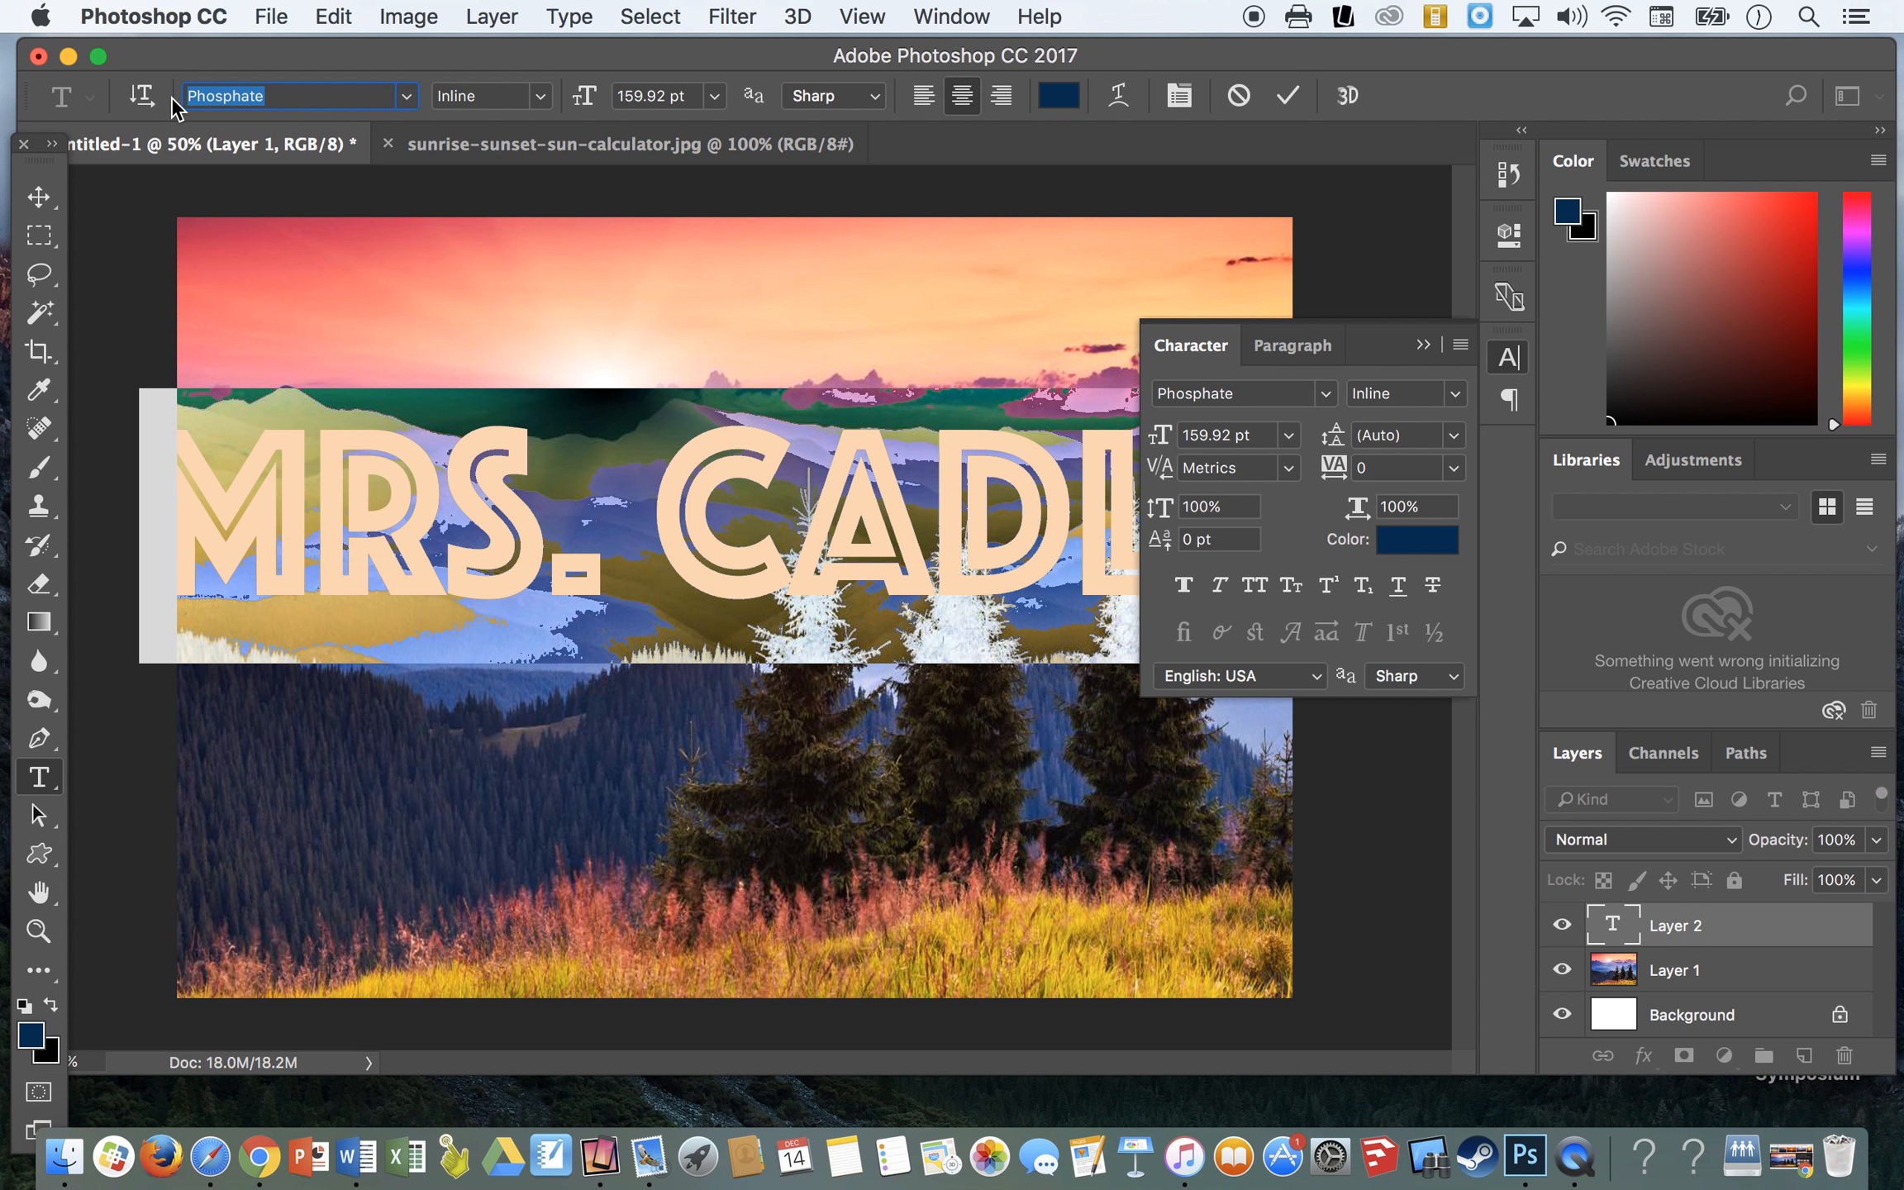
{"action": "key", "text": "Down"}
{"action": "key", "text": "Down"}
{"action": "key", "text": "Down"}
{"action": "key", "text": "Down"}
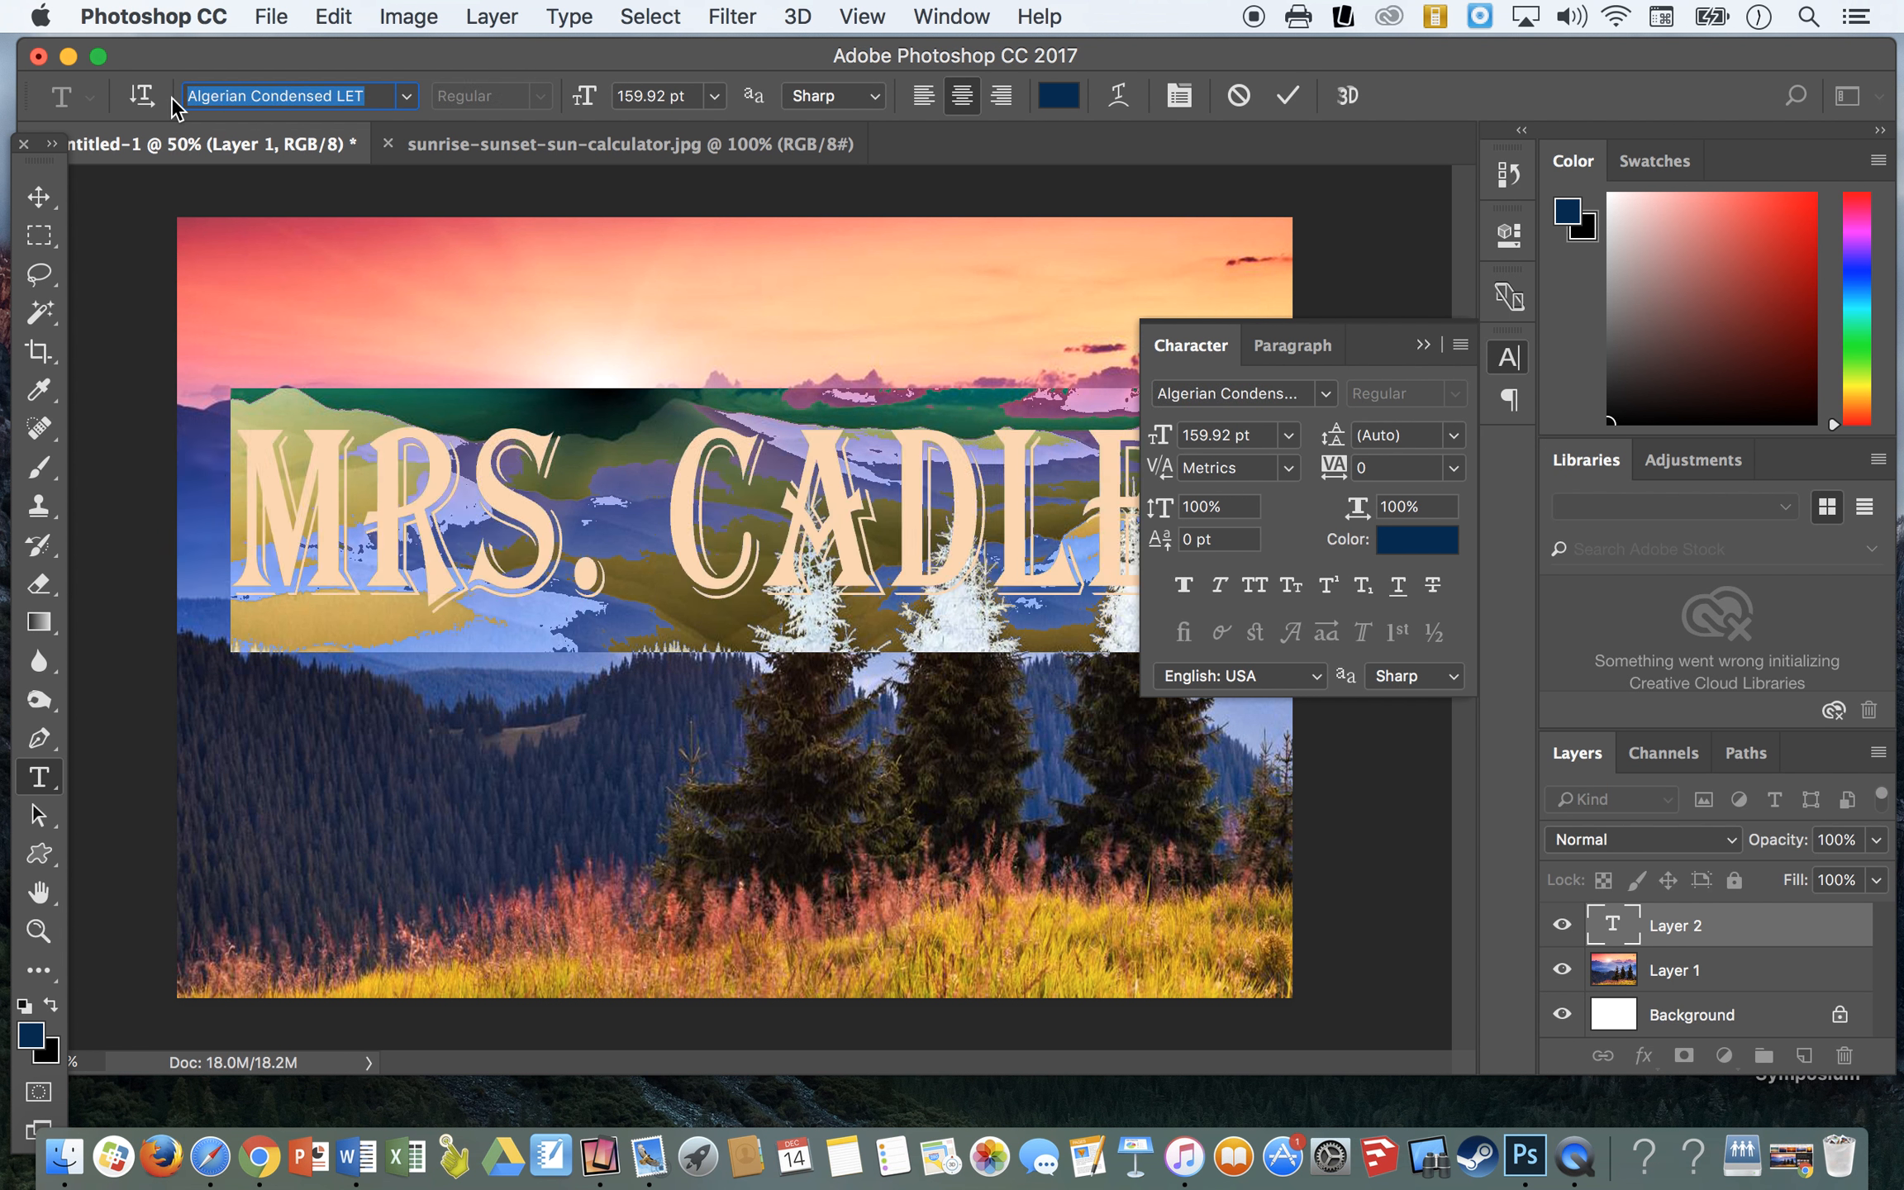
{"action": "key", "text": "Down"}
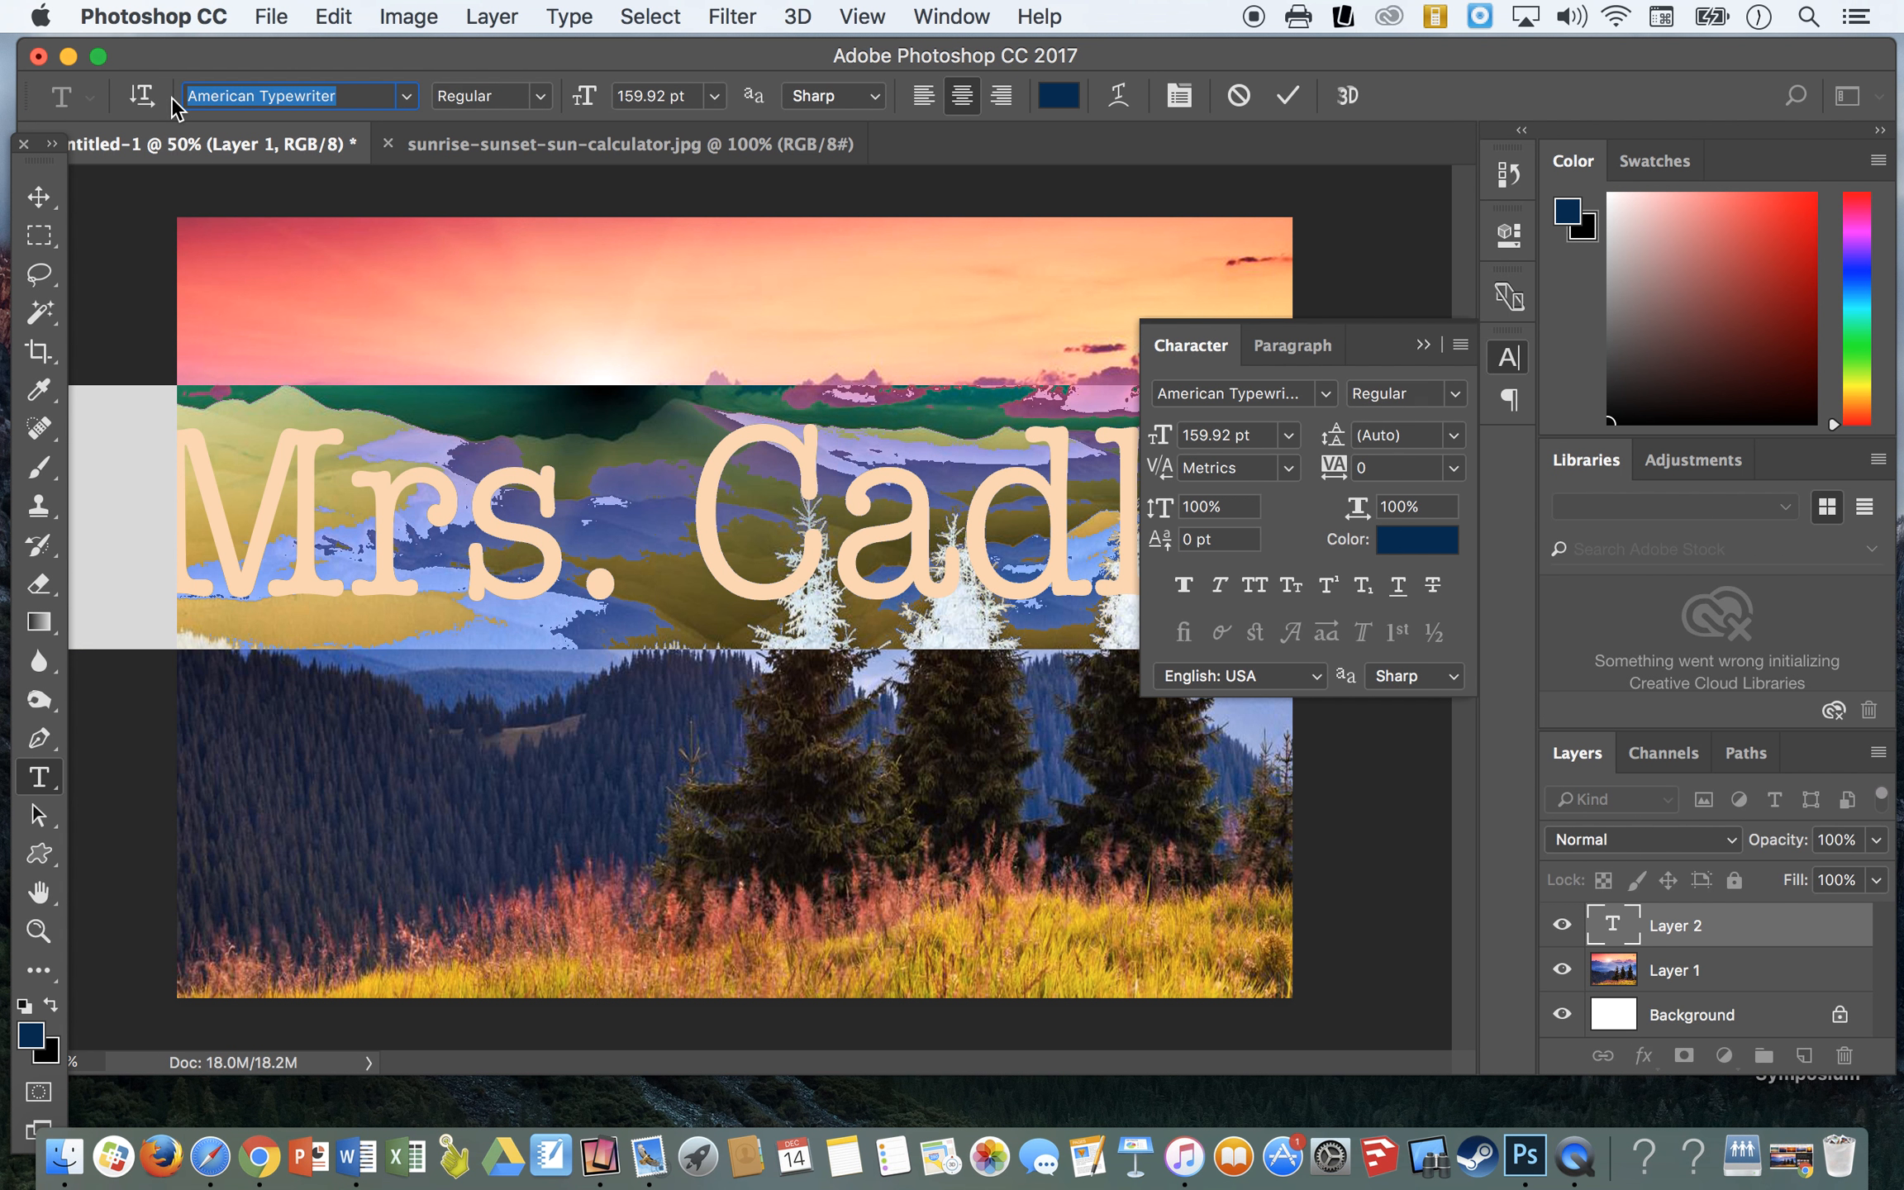
{"action": "key", "text": "Down"}
{"action": "key", "text": "Down"}
{"action": "key", "text": "Down"}
{"action": "key", "text": "Down"}
{"action": "key", "text": "Down"}
{"action": "key", "text": "Down"}
{"action": "key", "text": "Down"}
{"action": "key", "text": "Down"}
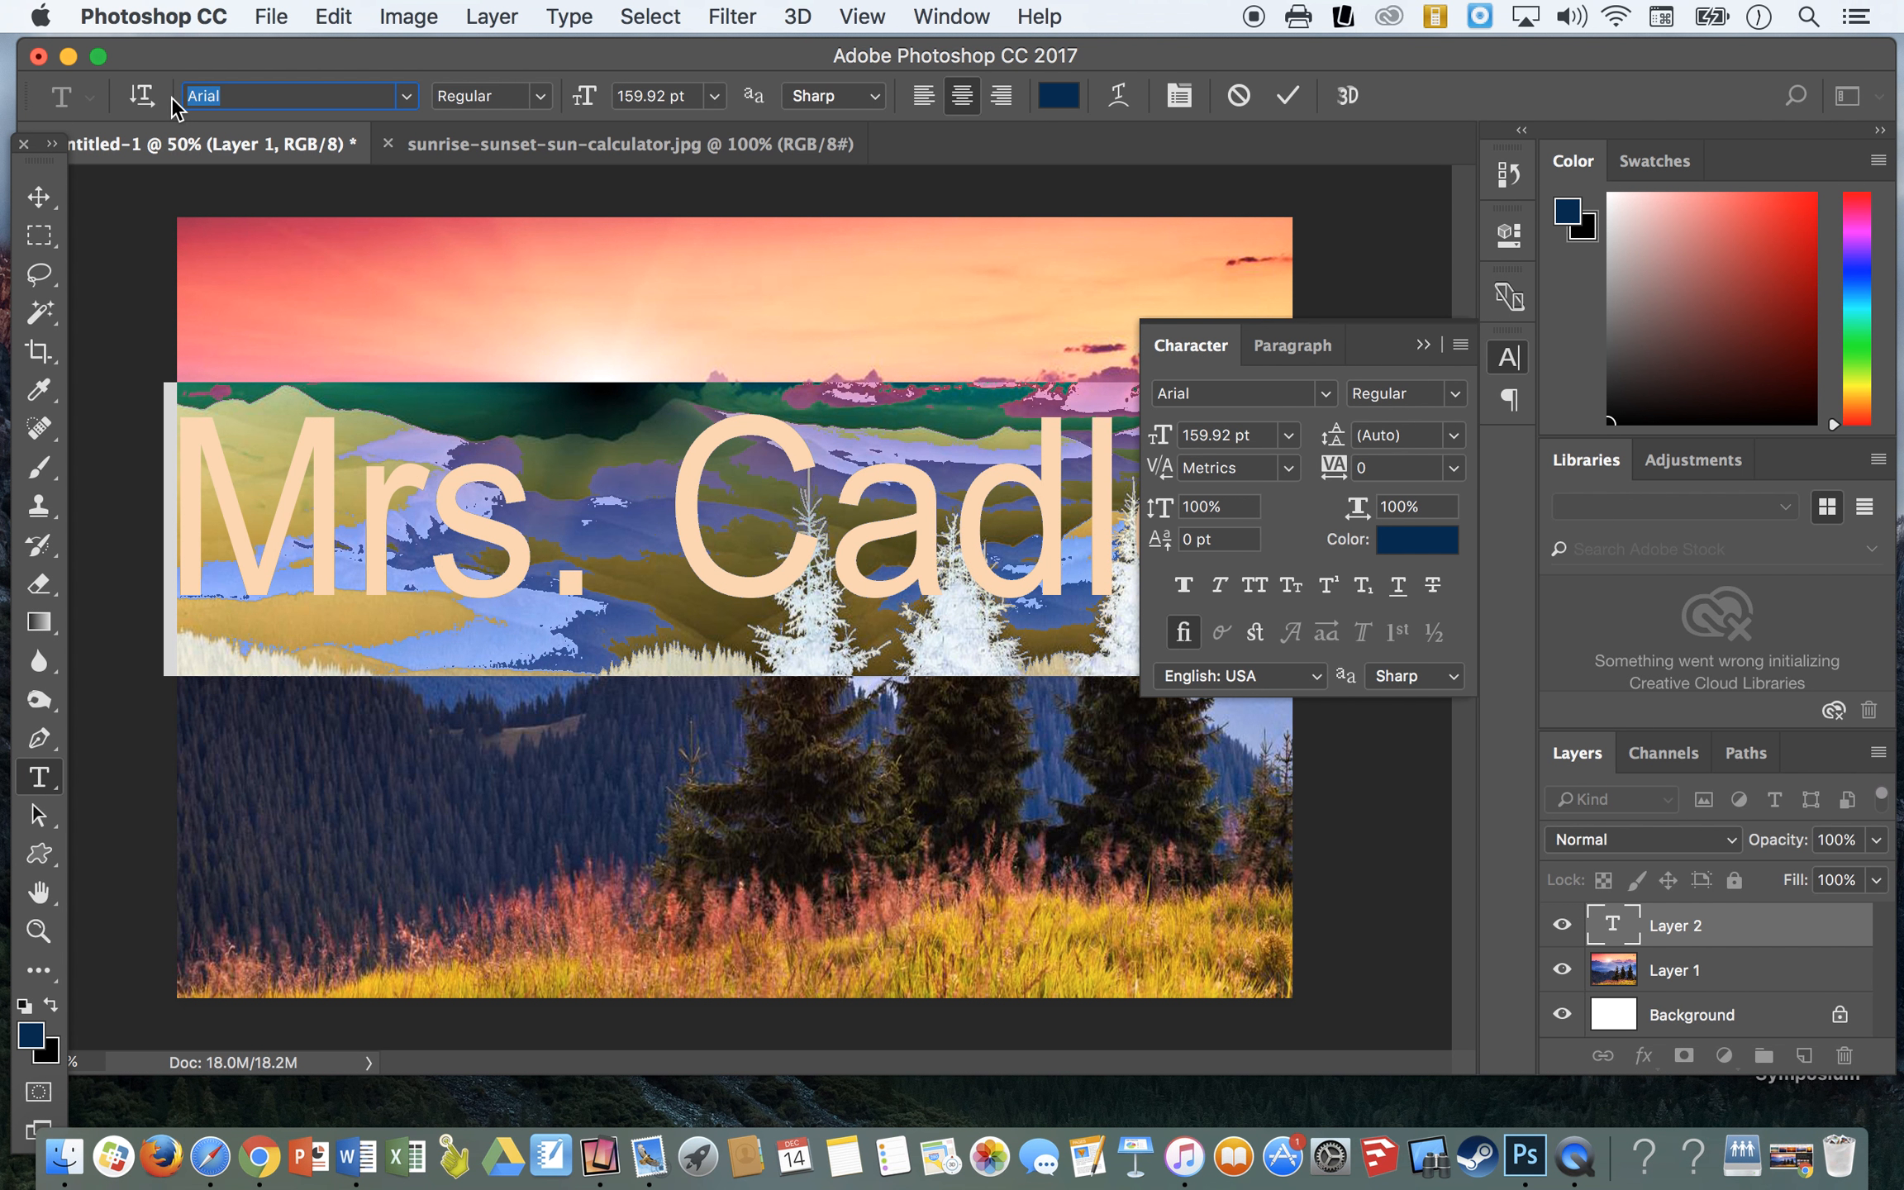
{"action": "key", "text": "Down"}
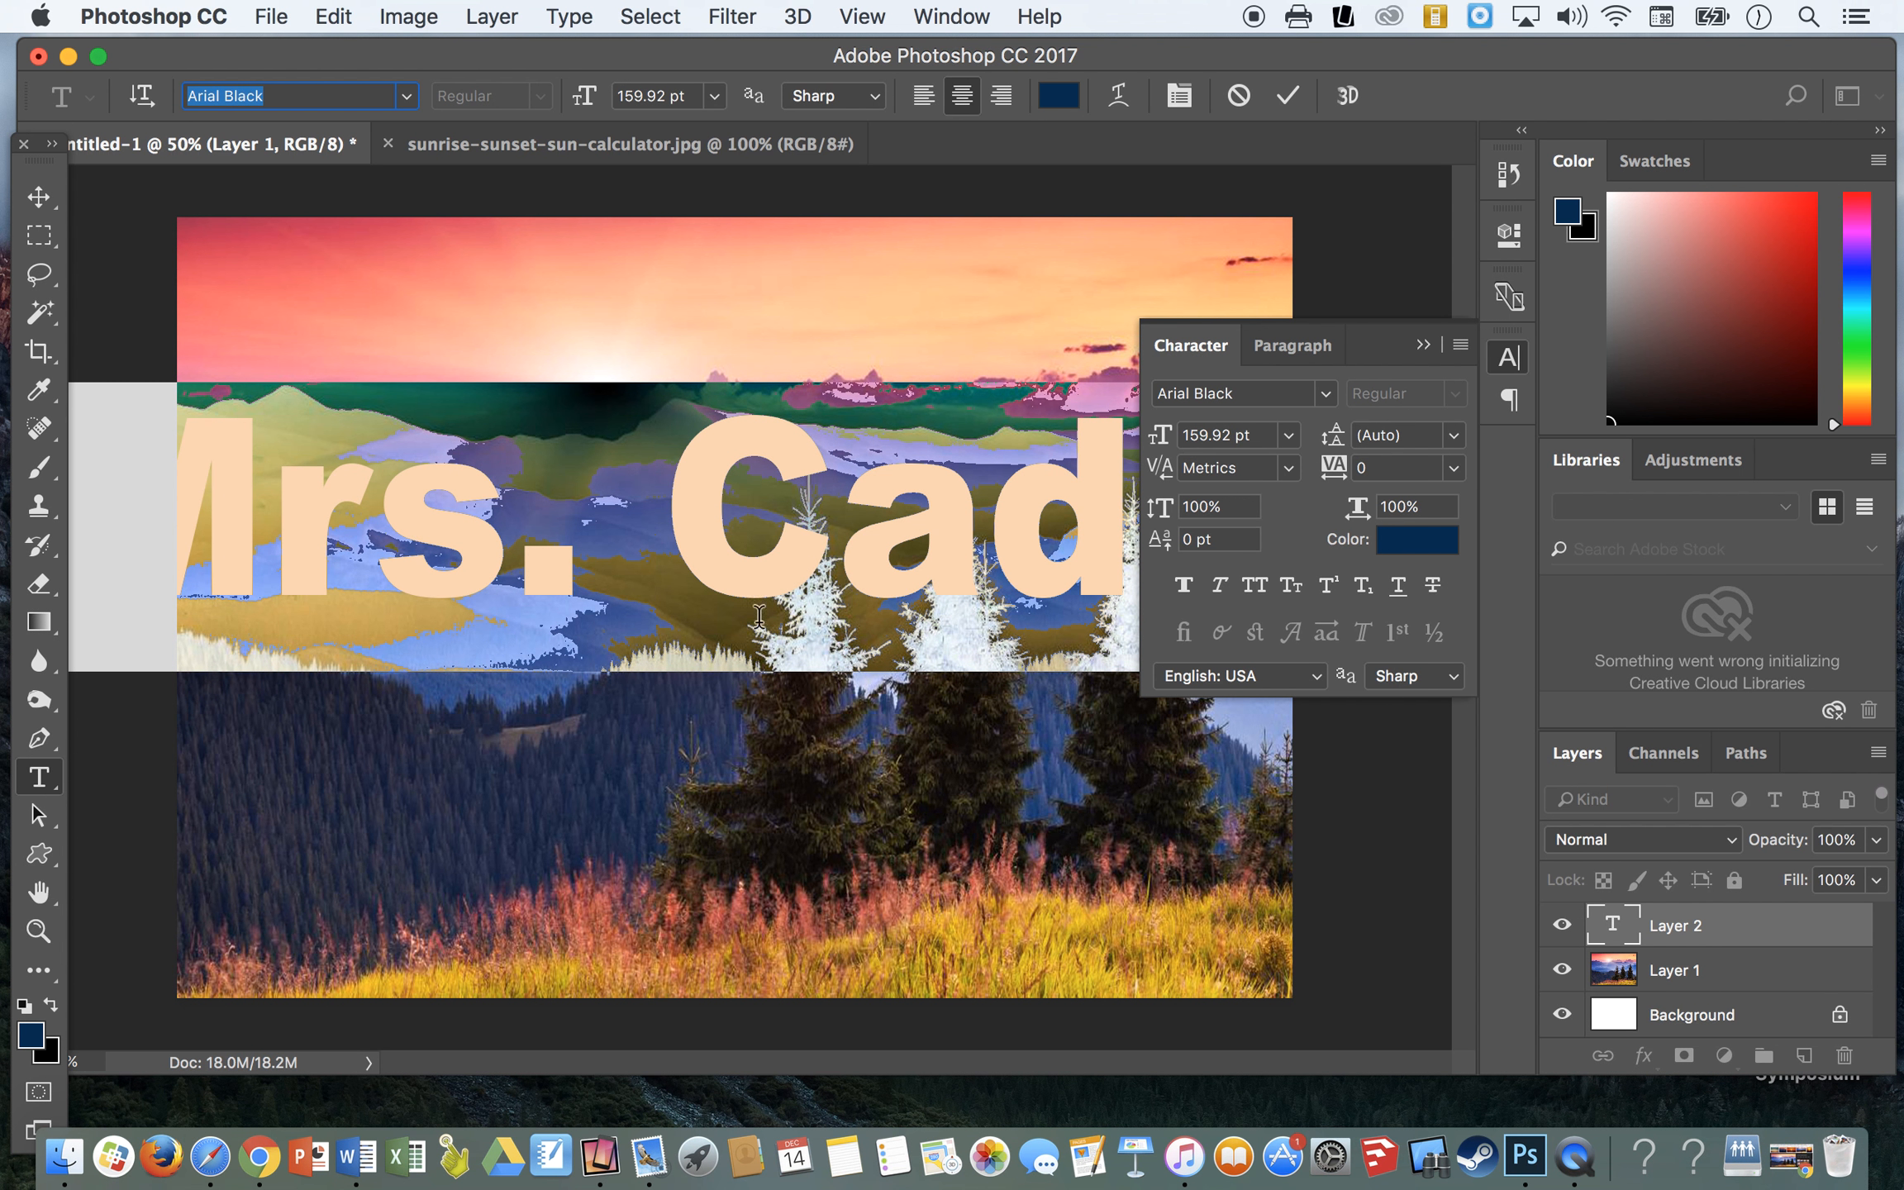
- Scale the name text down to about 107 pt and move it so the full name fits across the canvas
{"action": "key", "text": "super"}
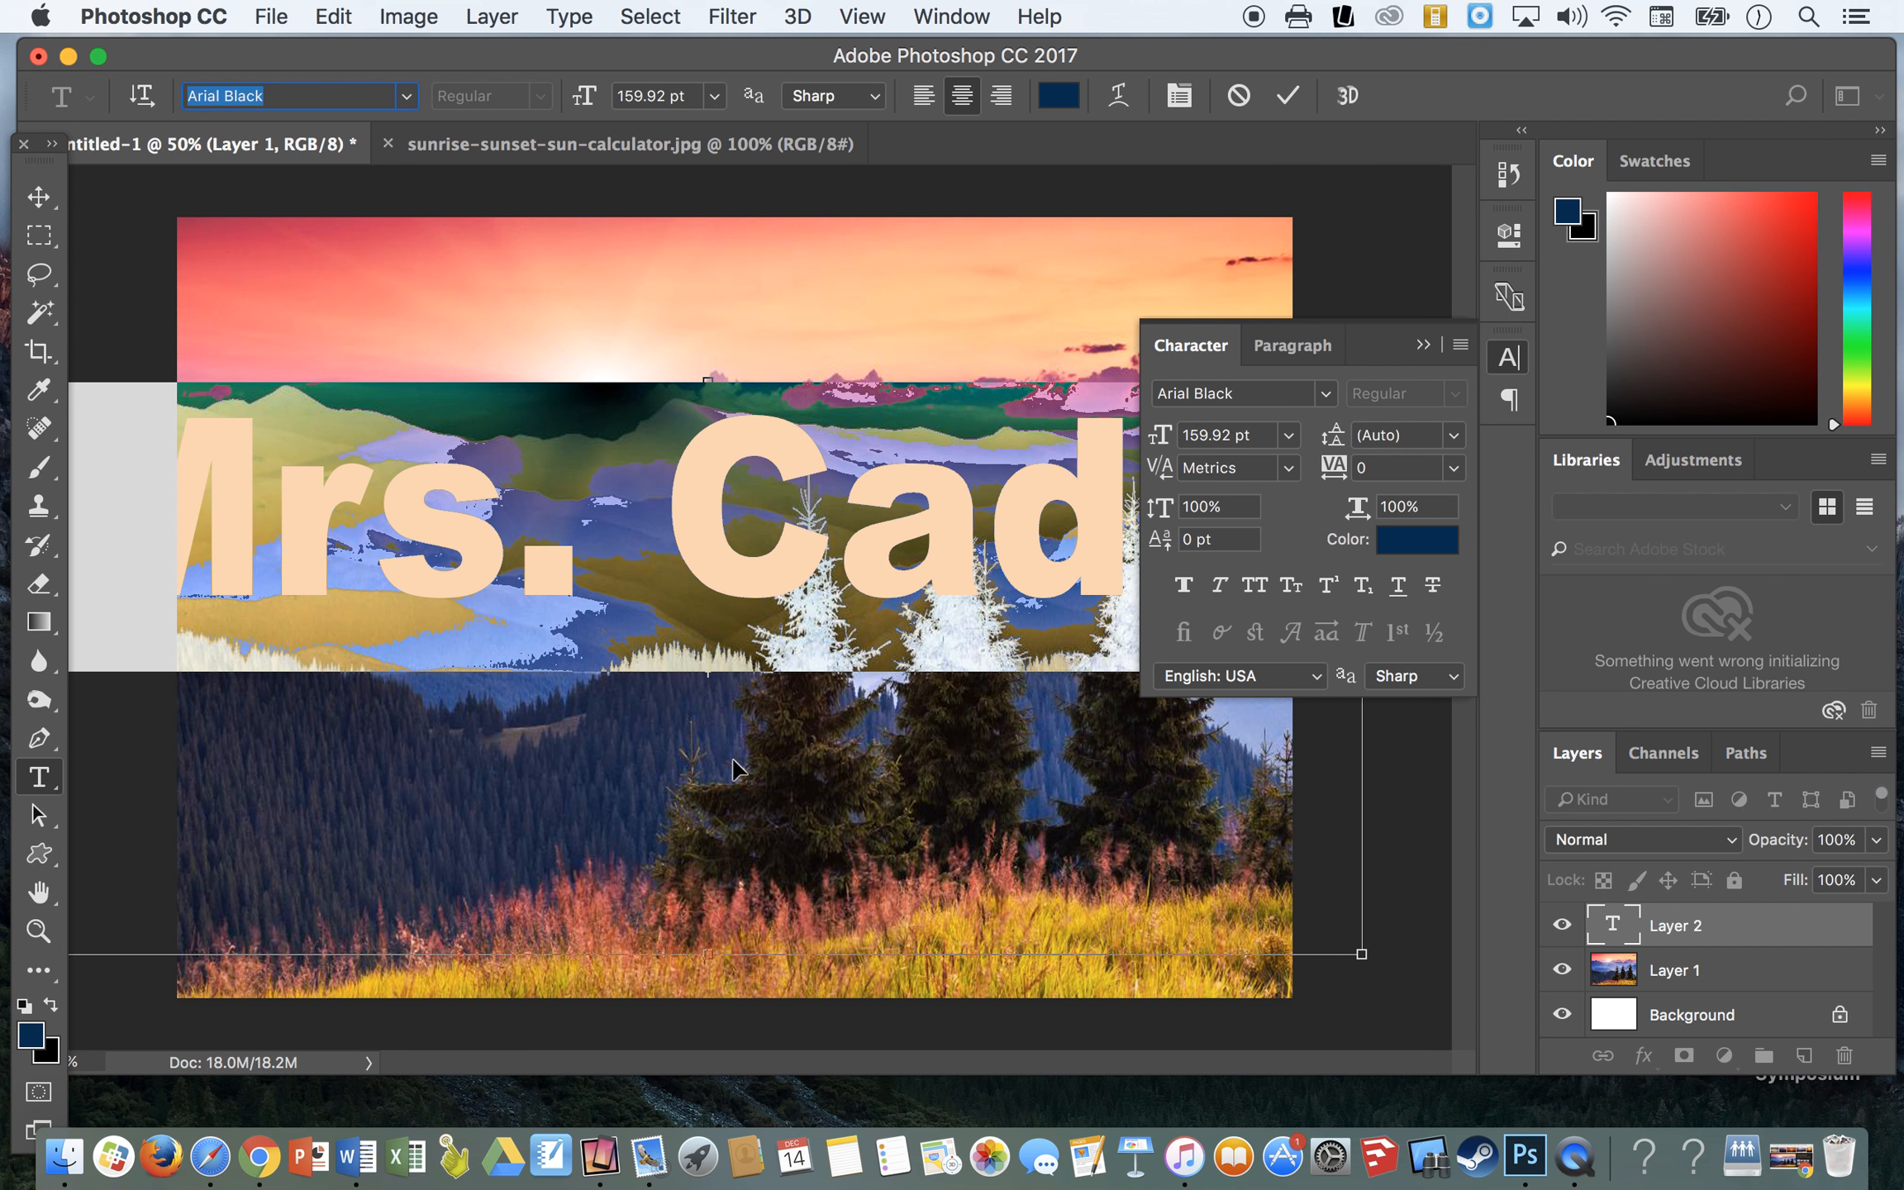
{"action": "left_click_drag", "start_coordinate": [1362, 952], "coordinate": [1021, 763]}
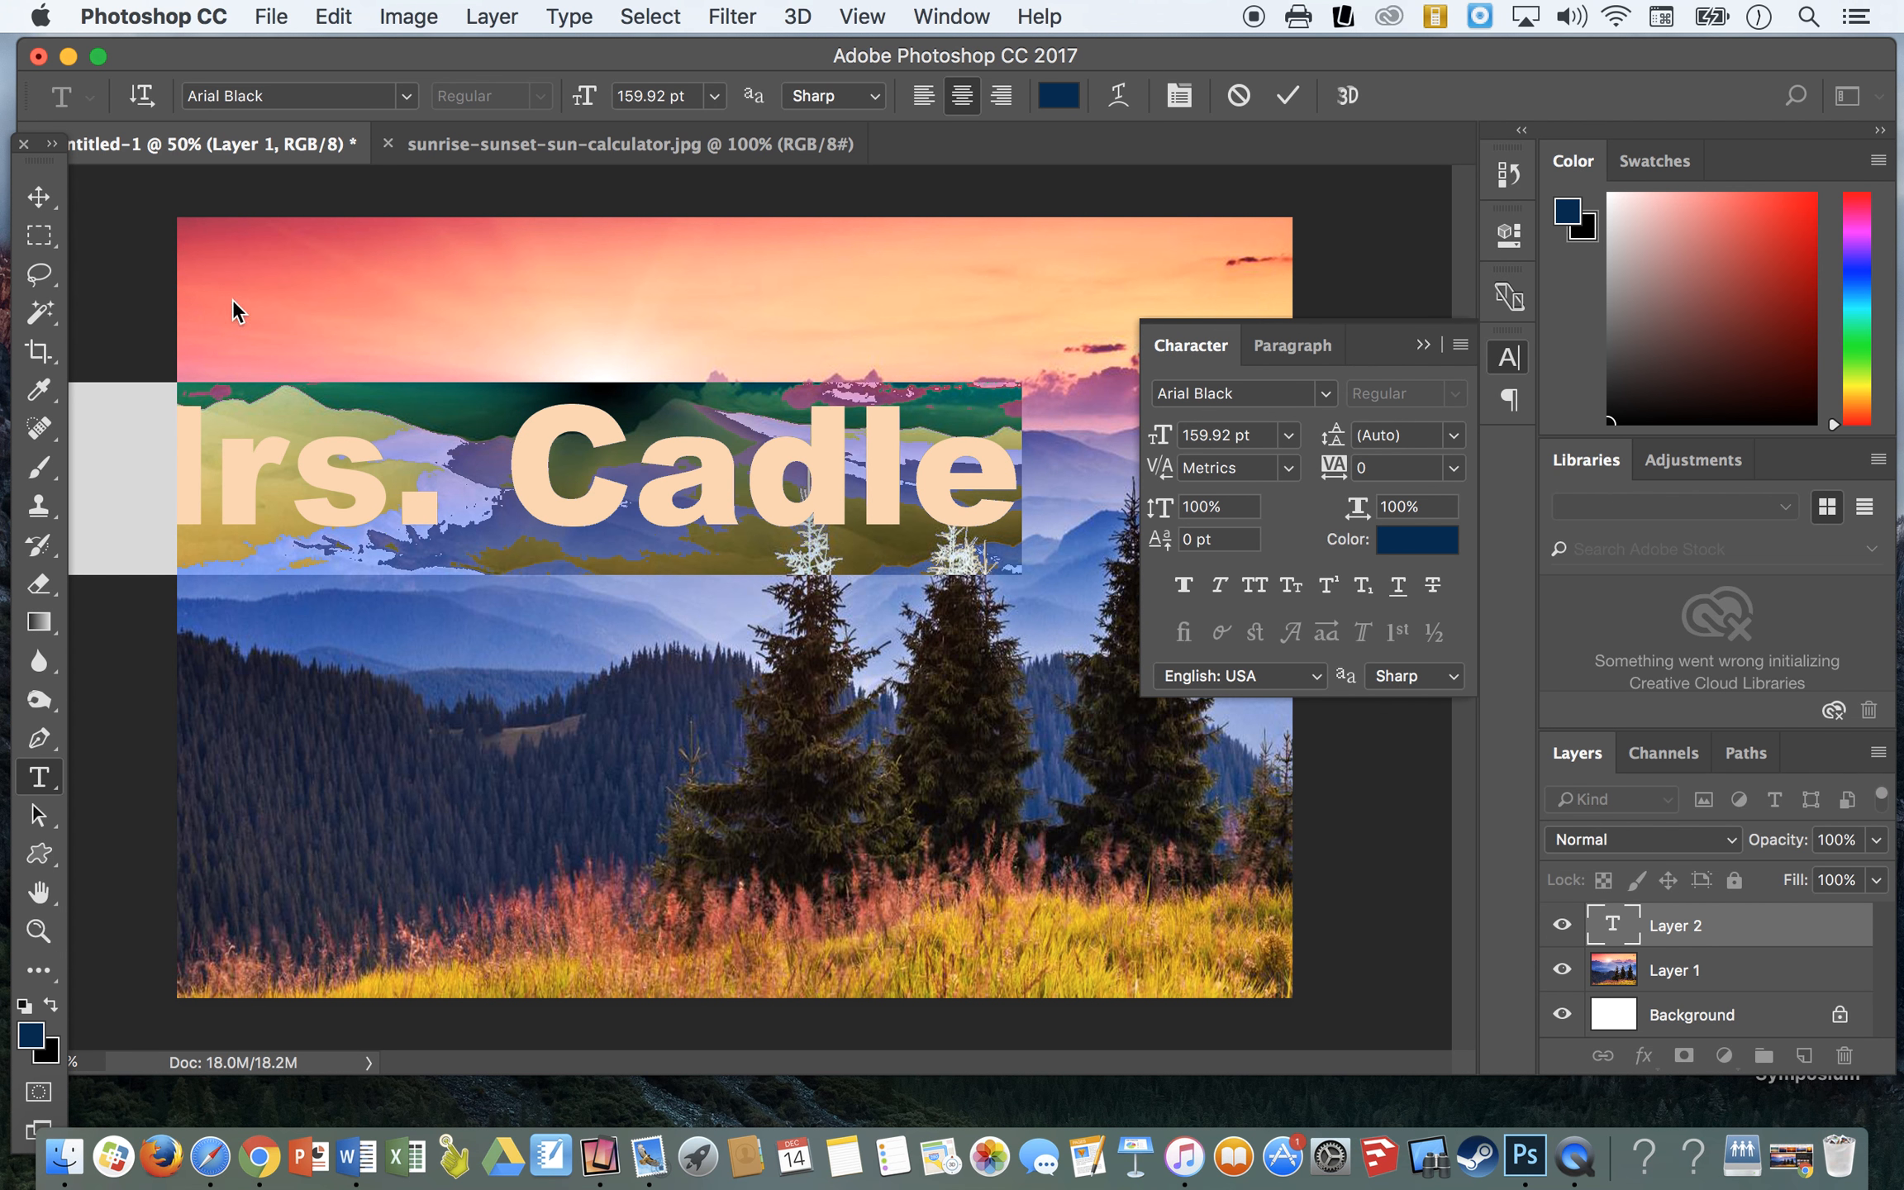
{"action": "left_click", "coordinate": [38, 197]}
{"action": "left_click_drag", "start_coordinate": [591, 478], "coordinate": [723, 512]}
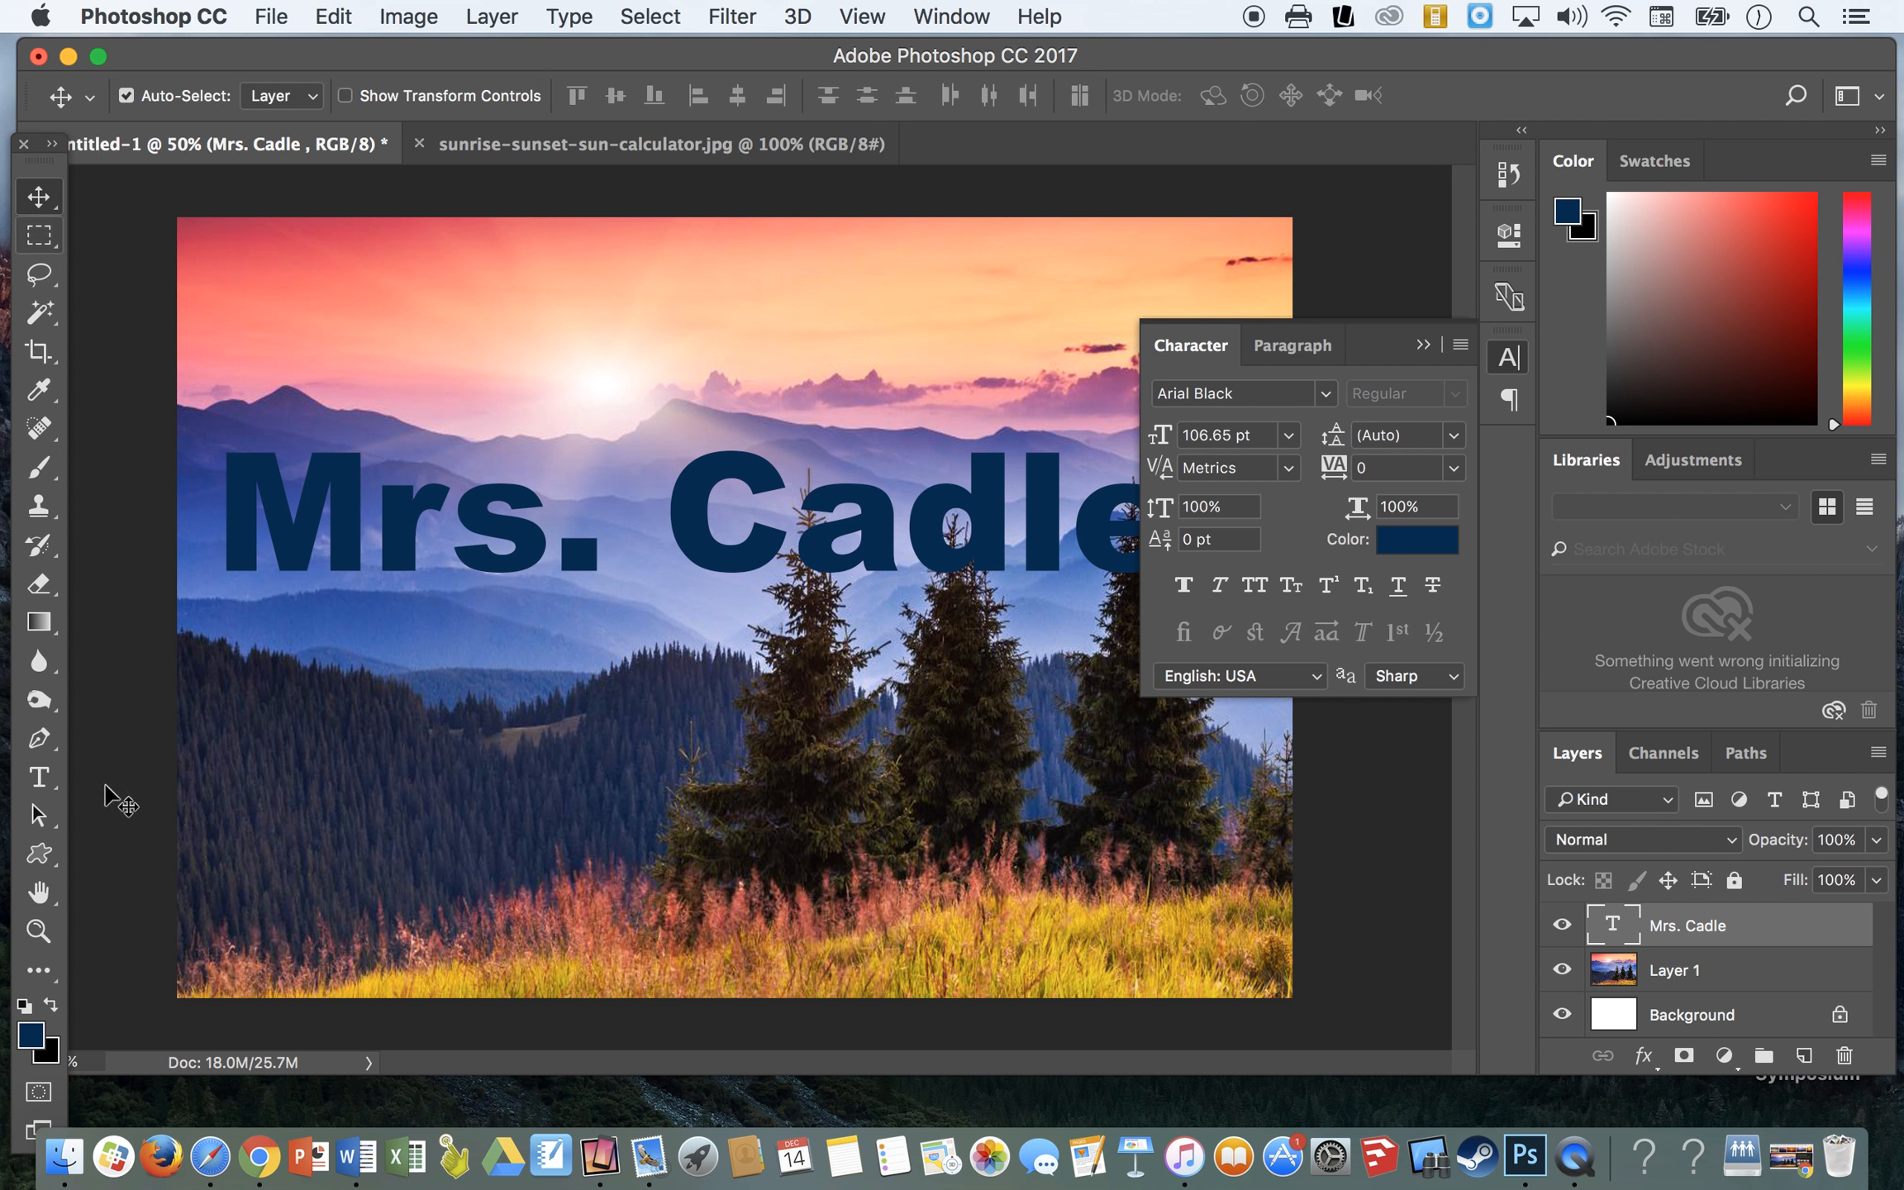
- Stretch the name text vertically to a font size of about 167 pt, keeping its width
{"action": "left_click", "coordinate": [35, 779]}
{"action": "left_click", "coordinate": [445, 533]}
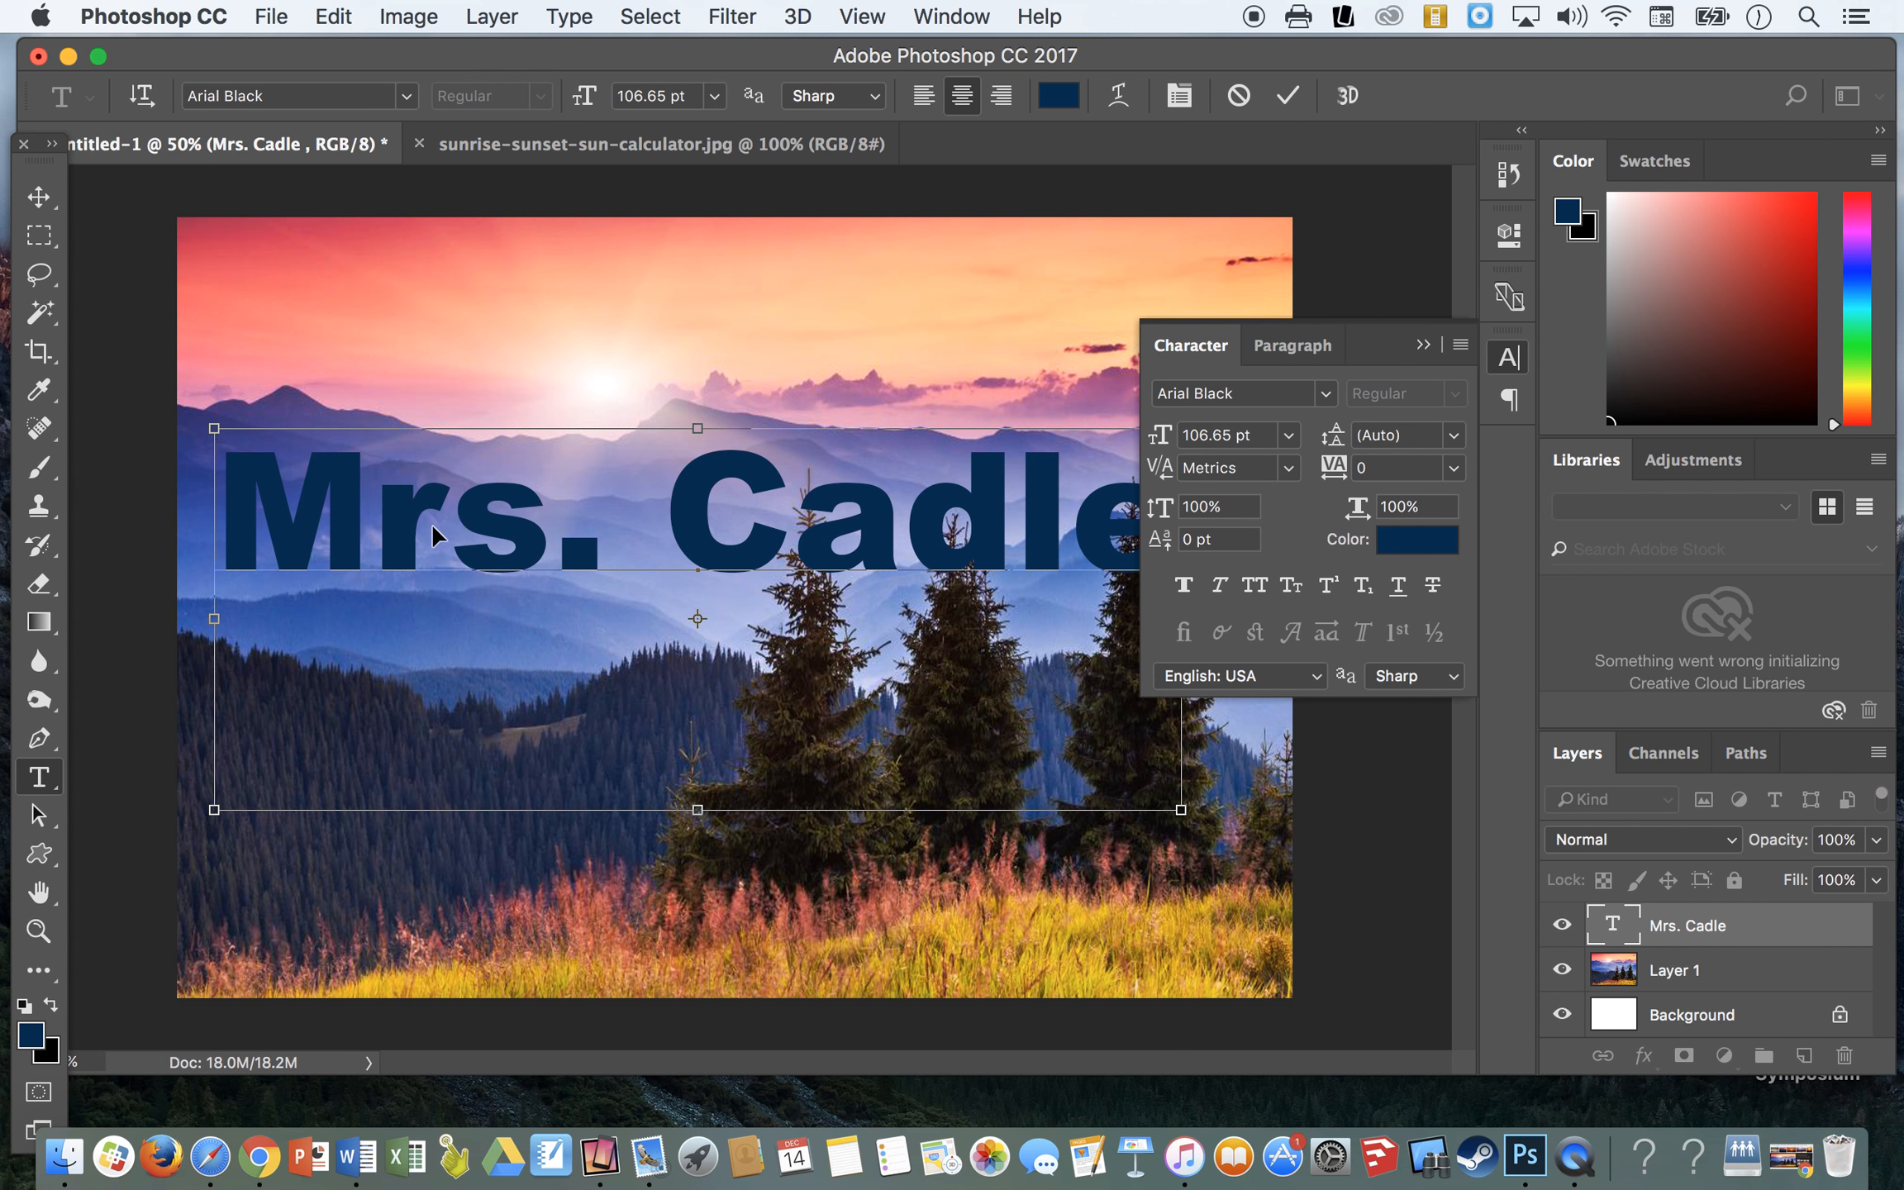
{"action": "left_click_drag", "start_coordinate": [699, 818], "coordinate": [696, 1029]}
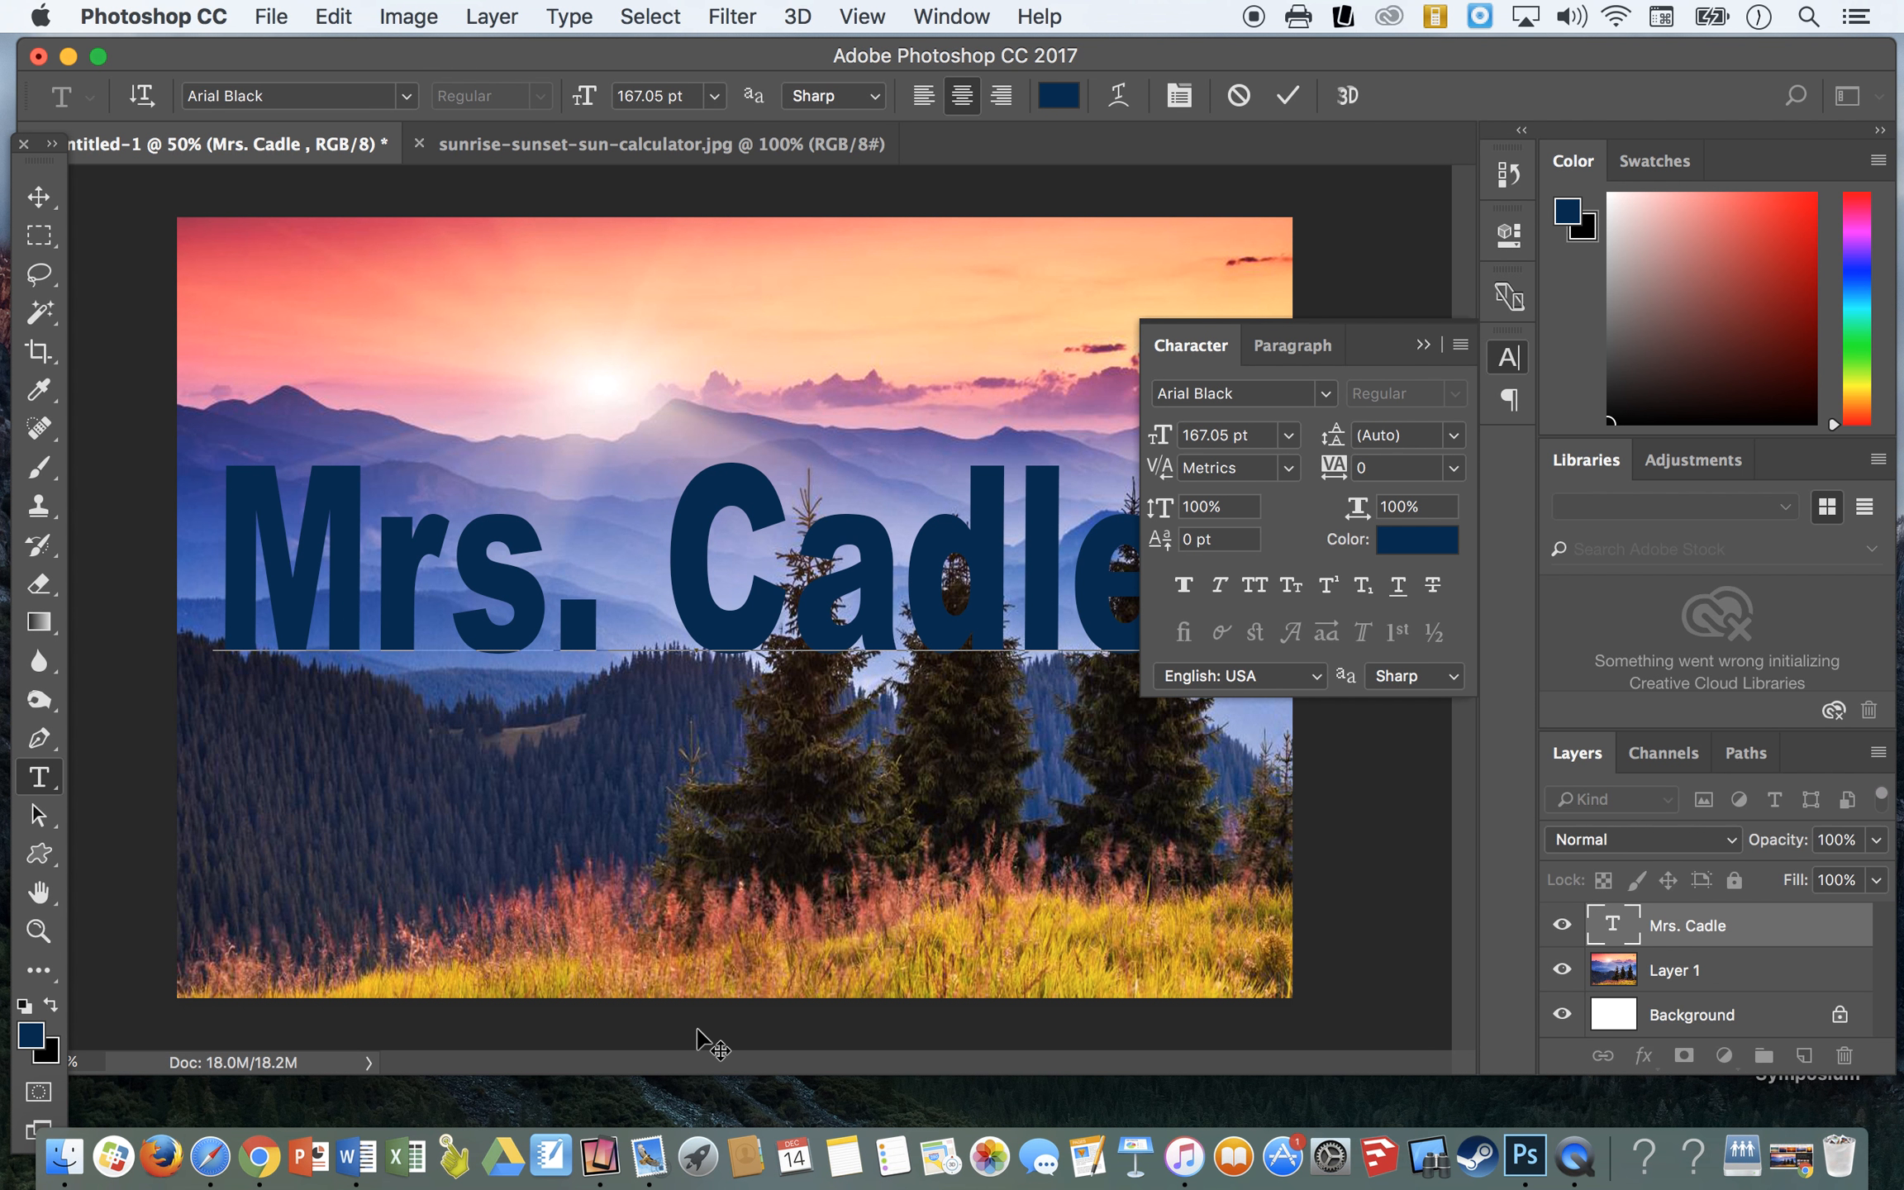
- Dock the Character and Paragraph panels as their own column and collapse them to icons to clear the canvas
{"action": "left_click_drag", "start_coordinate": [1388, 350], "coordinate": [1477, 783]}
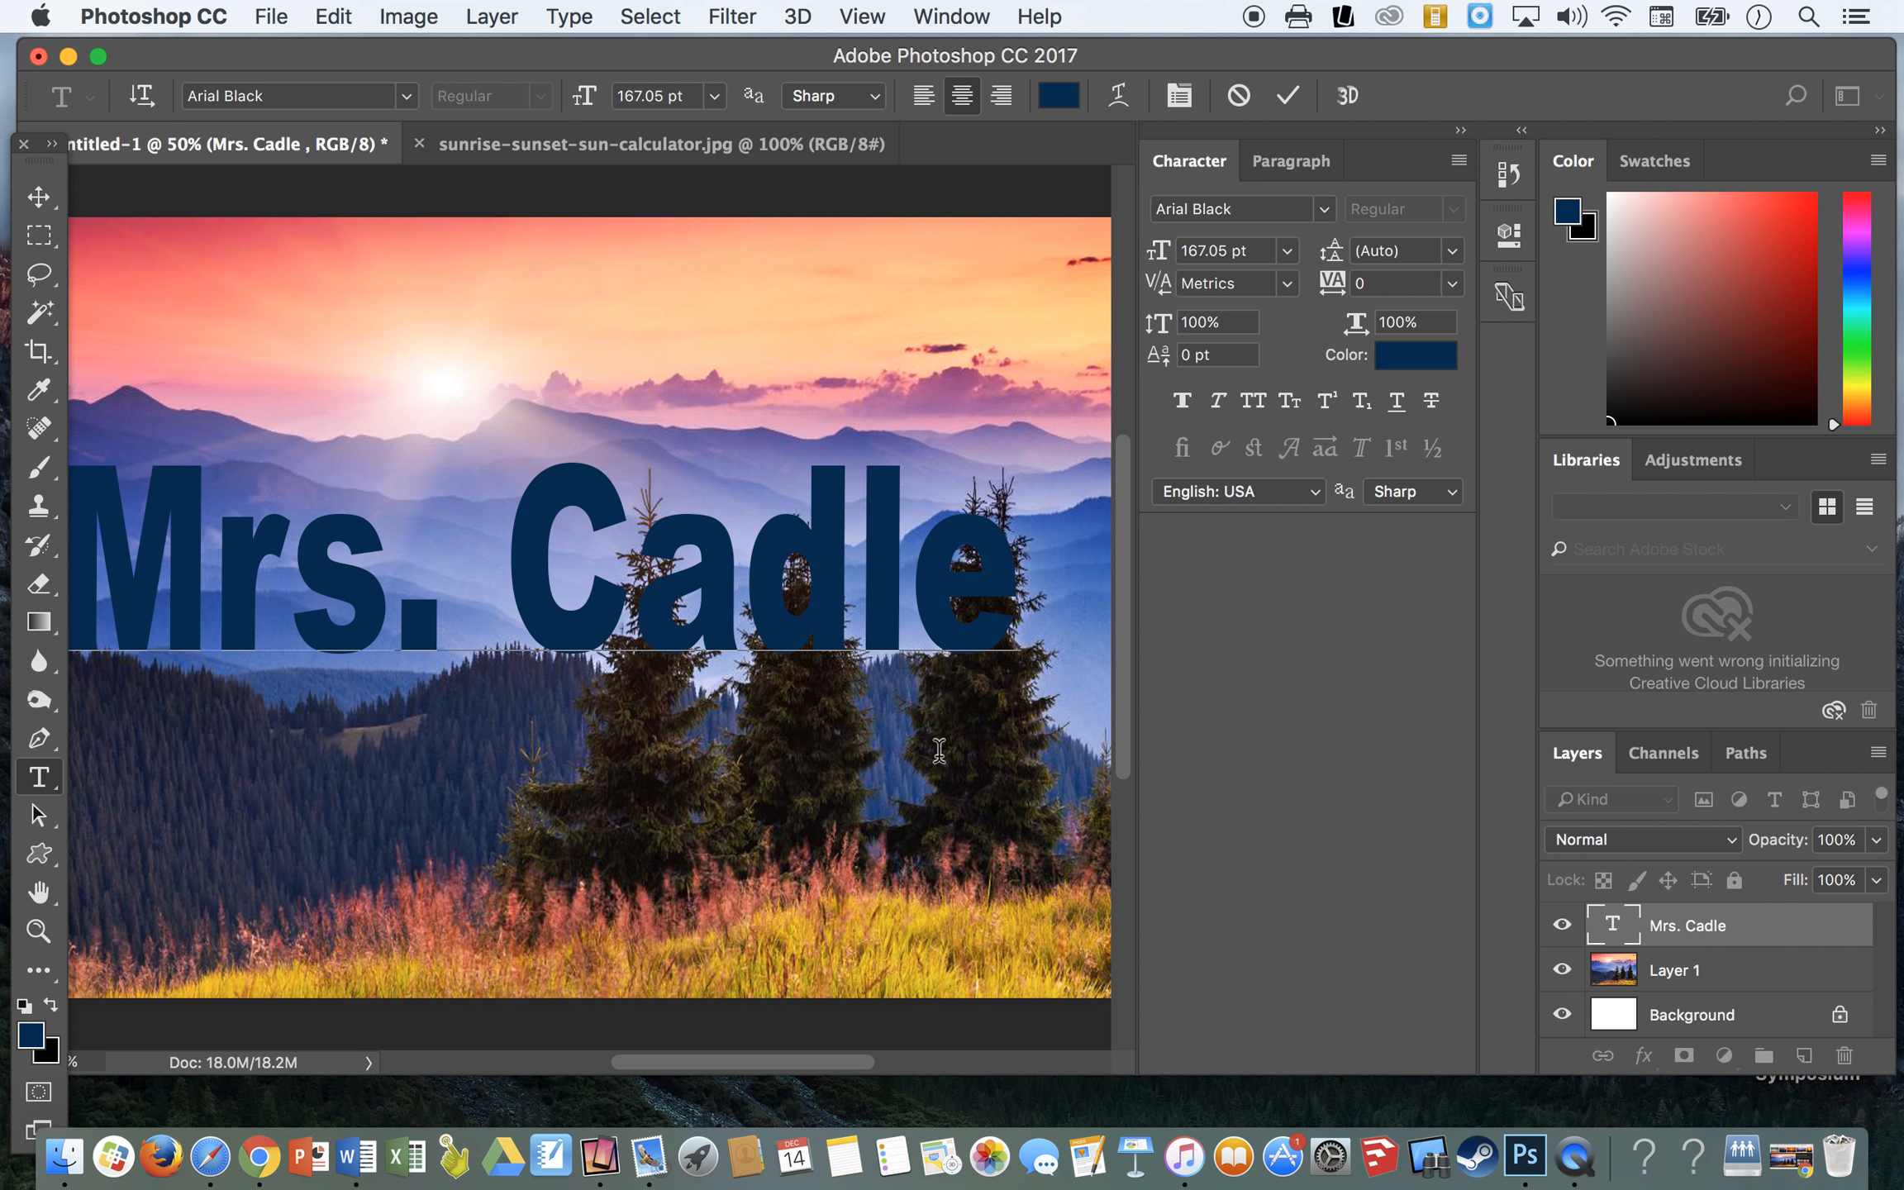
{"action": "scroll", "coordinate": [540, 661], "scroll_direction": "left", "scroll_amount": 3}
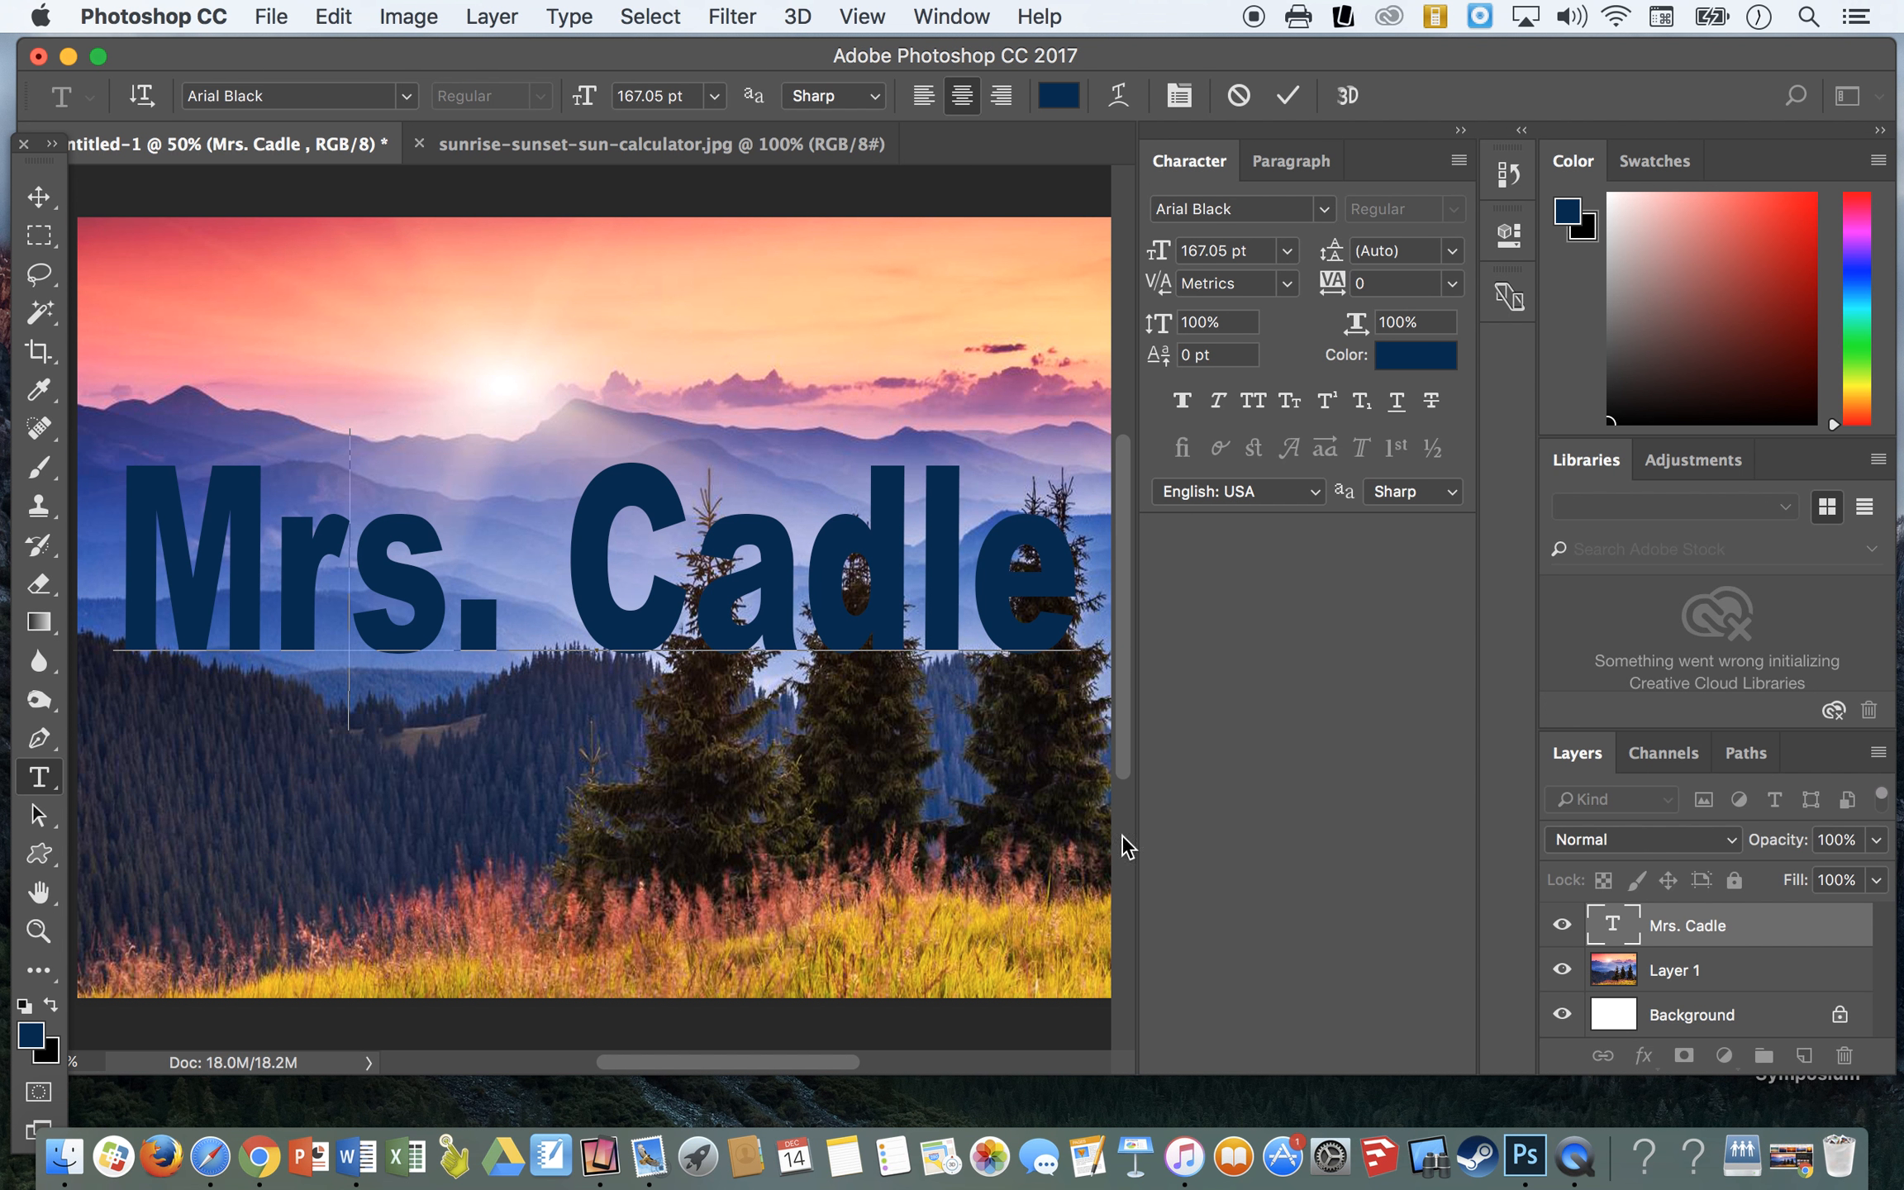
{"action": "left_click", "coordinate": [1460, 131]}
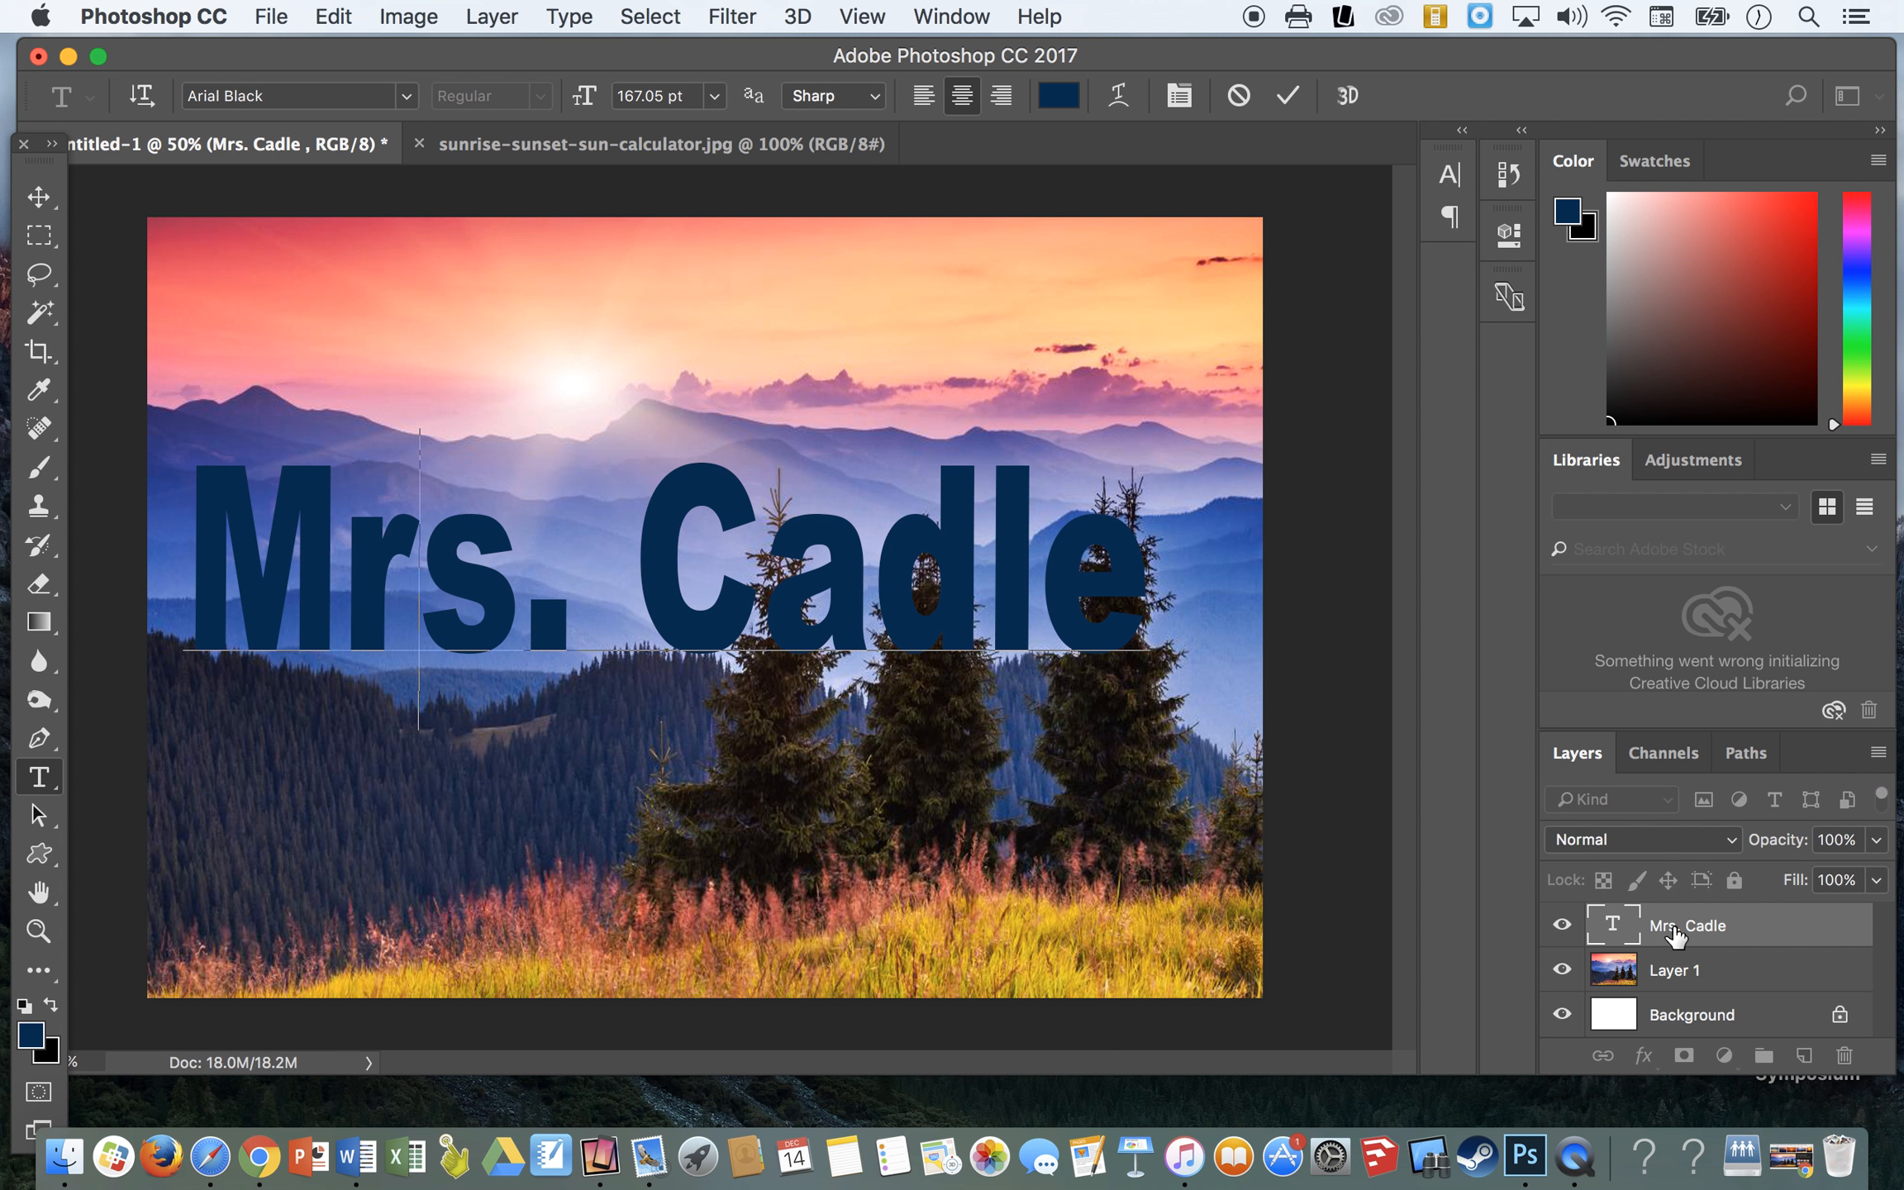
- Commit the name text and rasterize its type layer
{"action": "left_click", "coordinate": [1690, 937]}
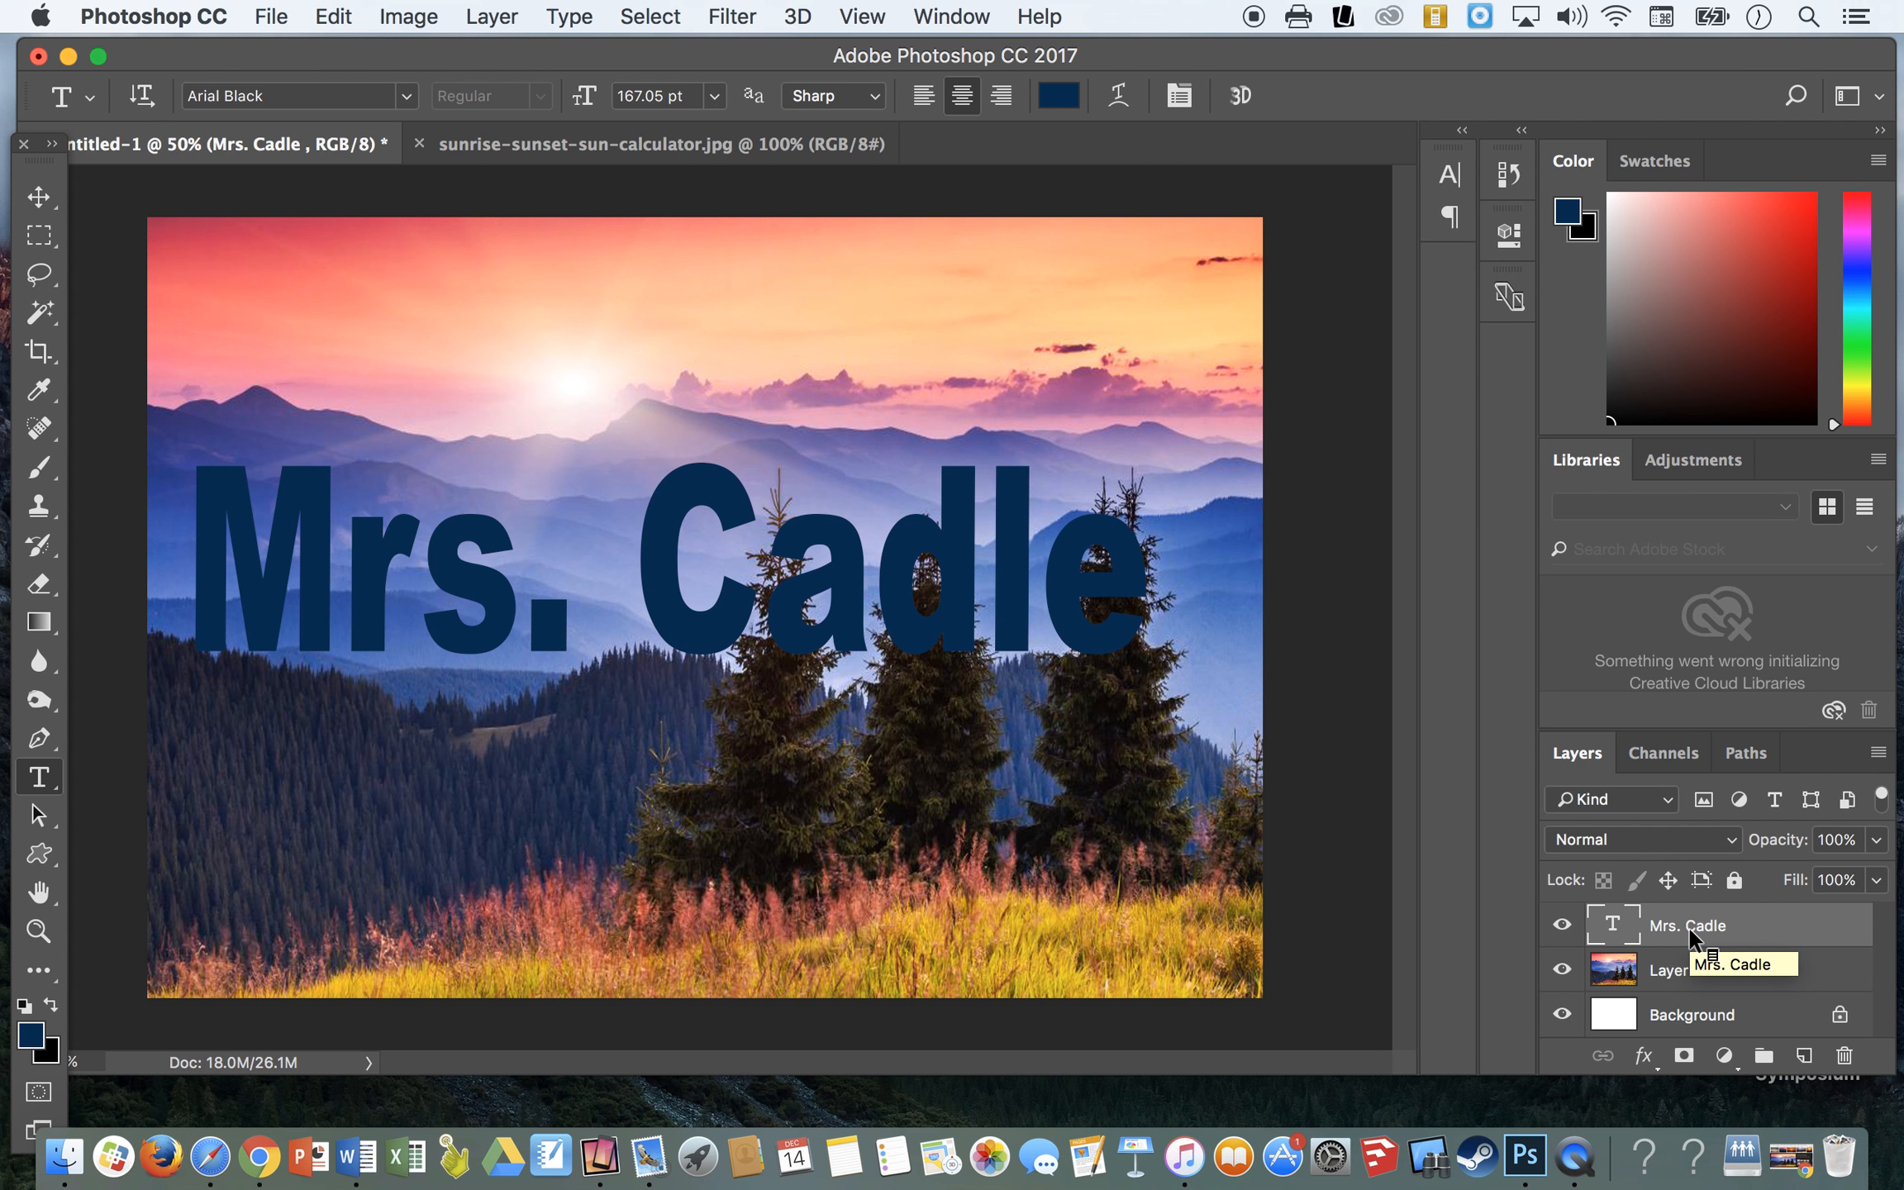
{"action": "right_click", "coordinate": [1690, 933]}
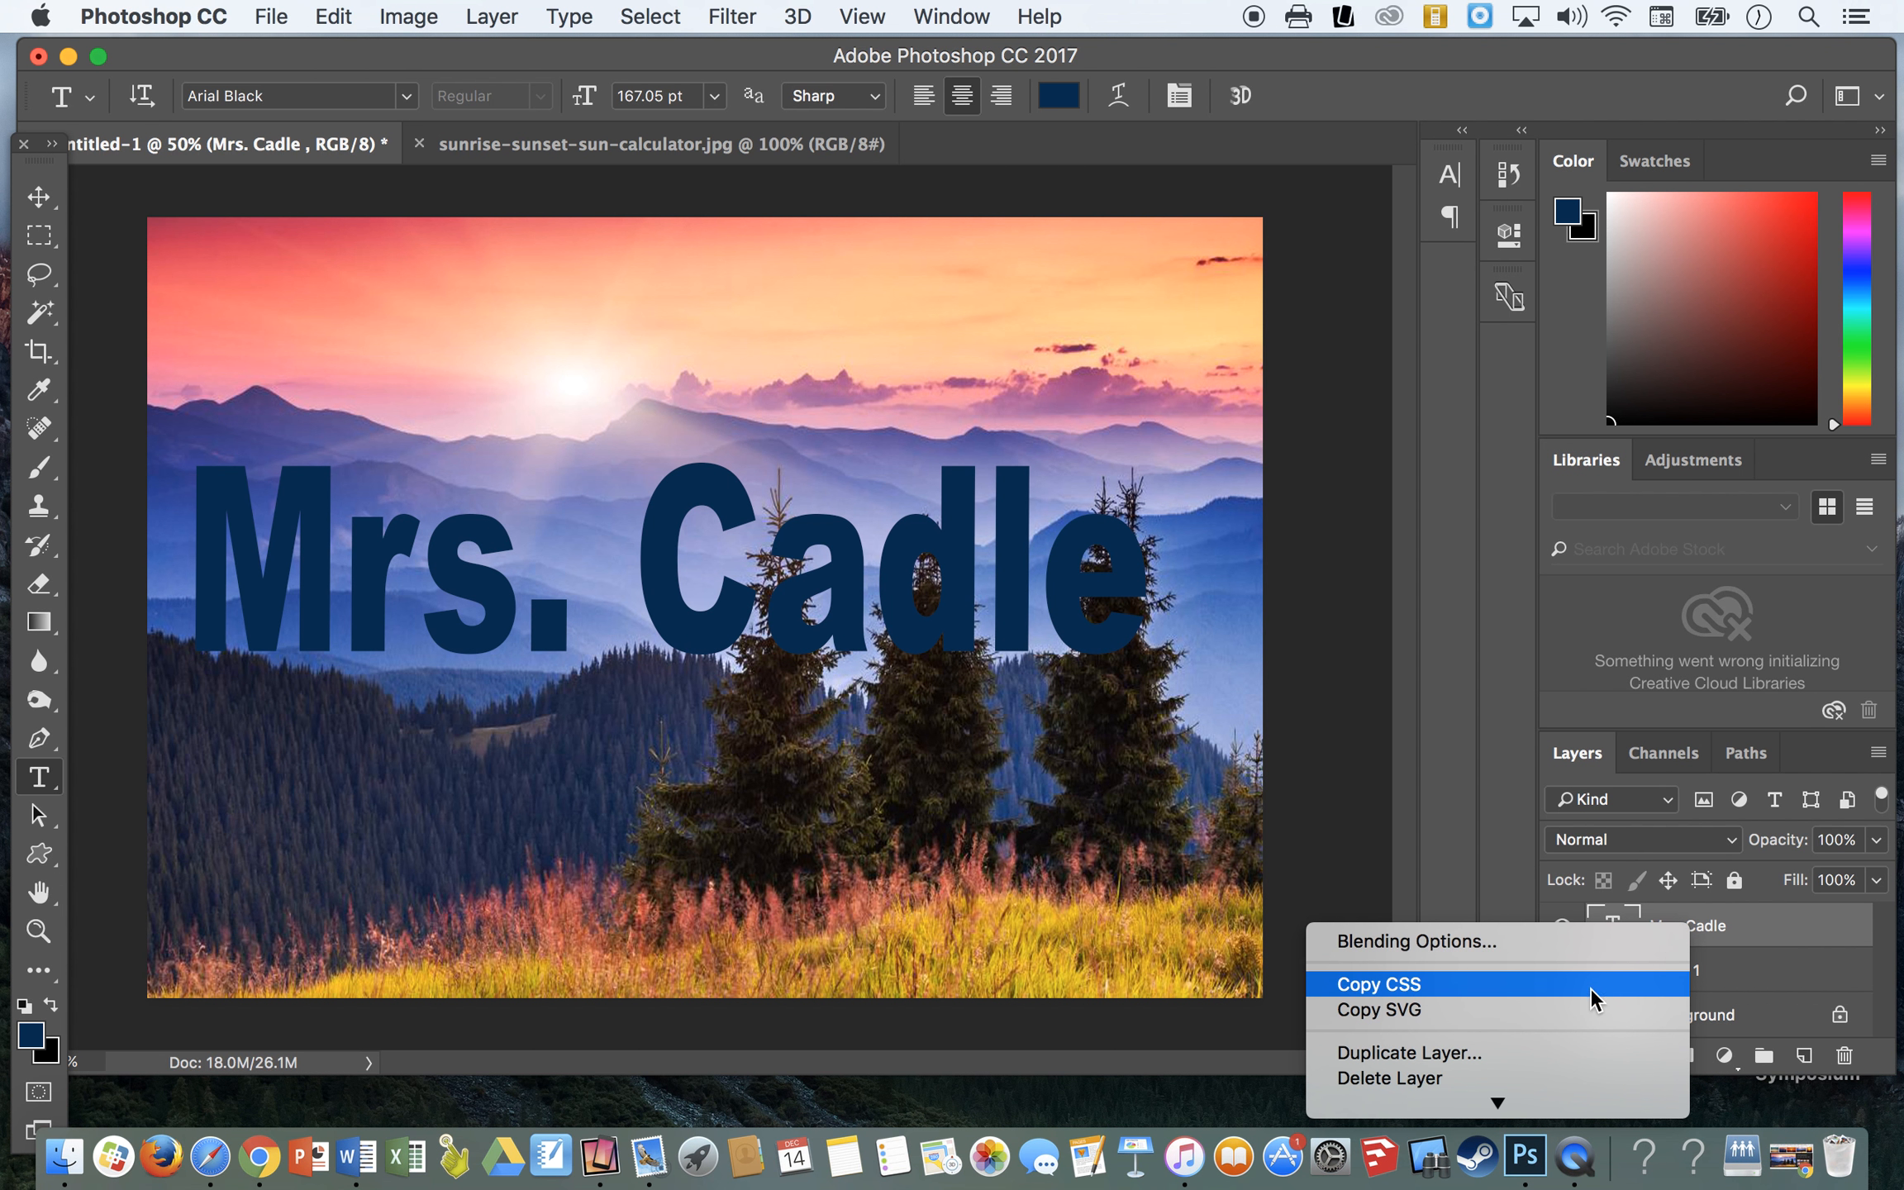
{"action": "mouse_move", "coordinate": [1495, 1107]}
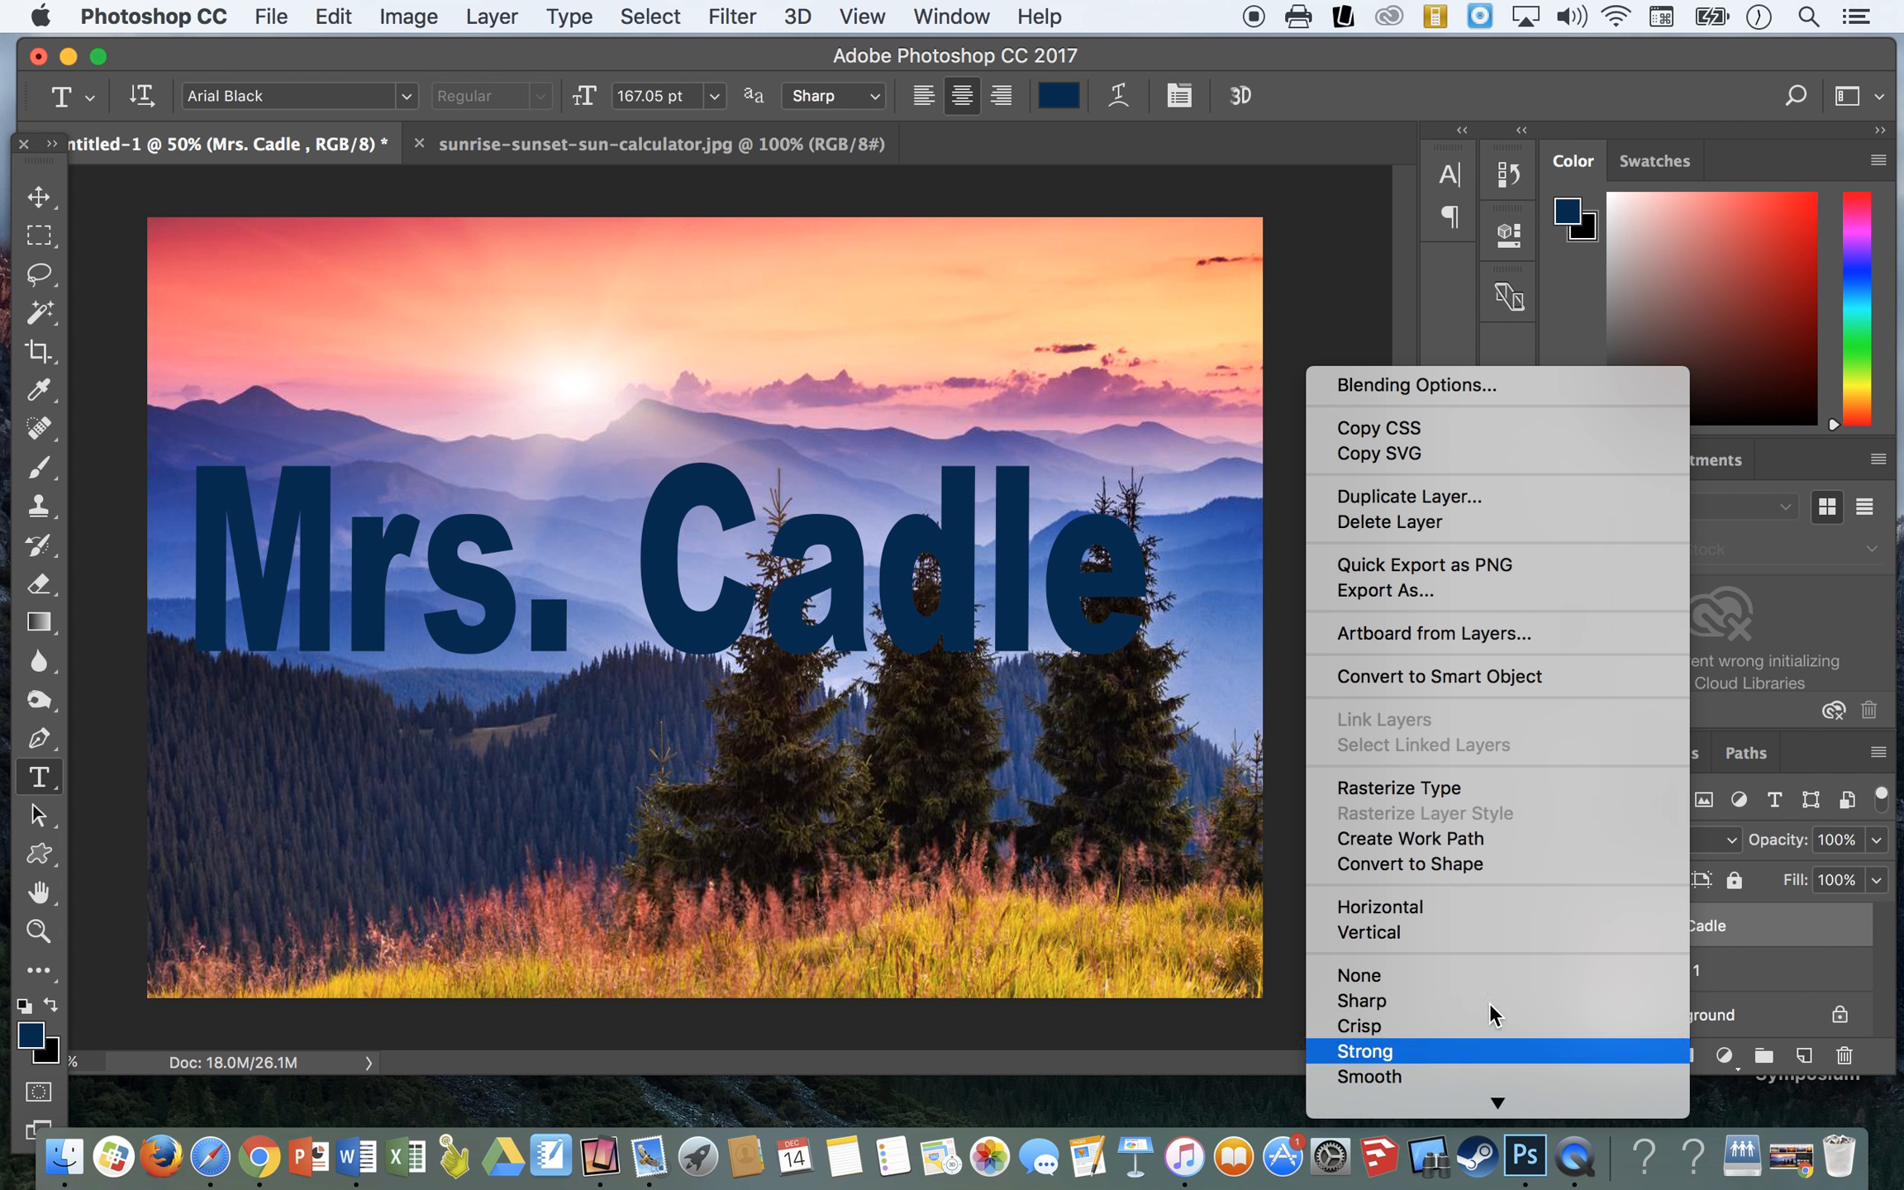
{"action": "left_click", "coordinate": [1423, 789]}
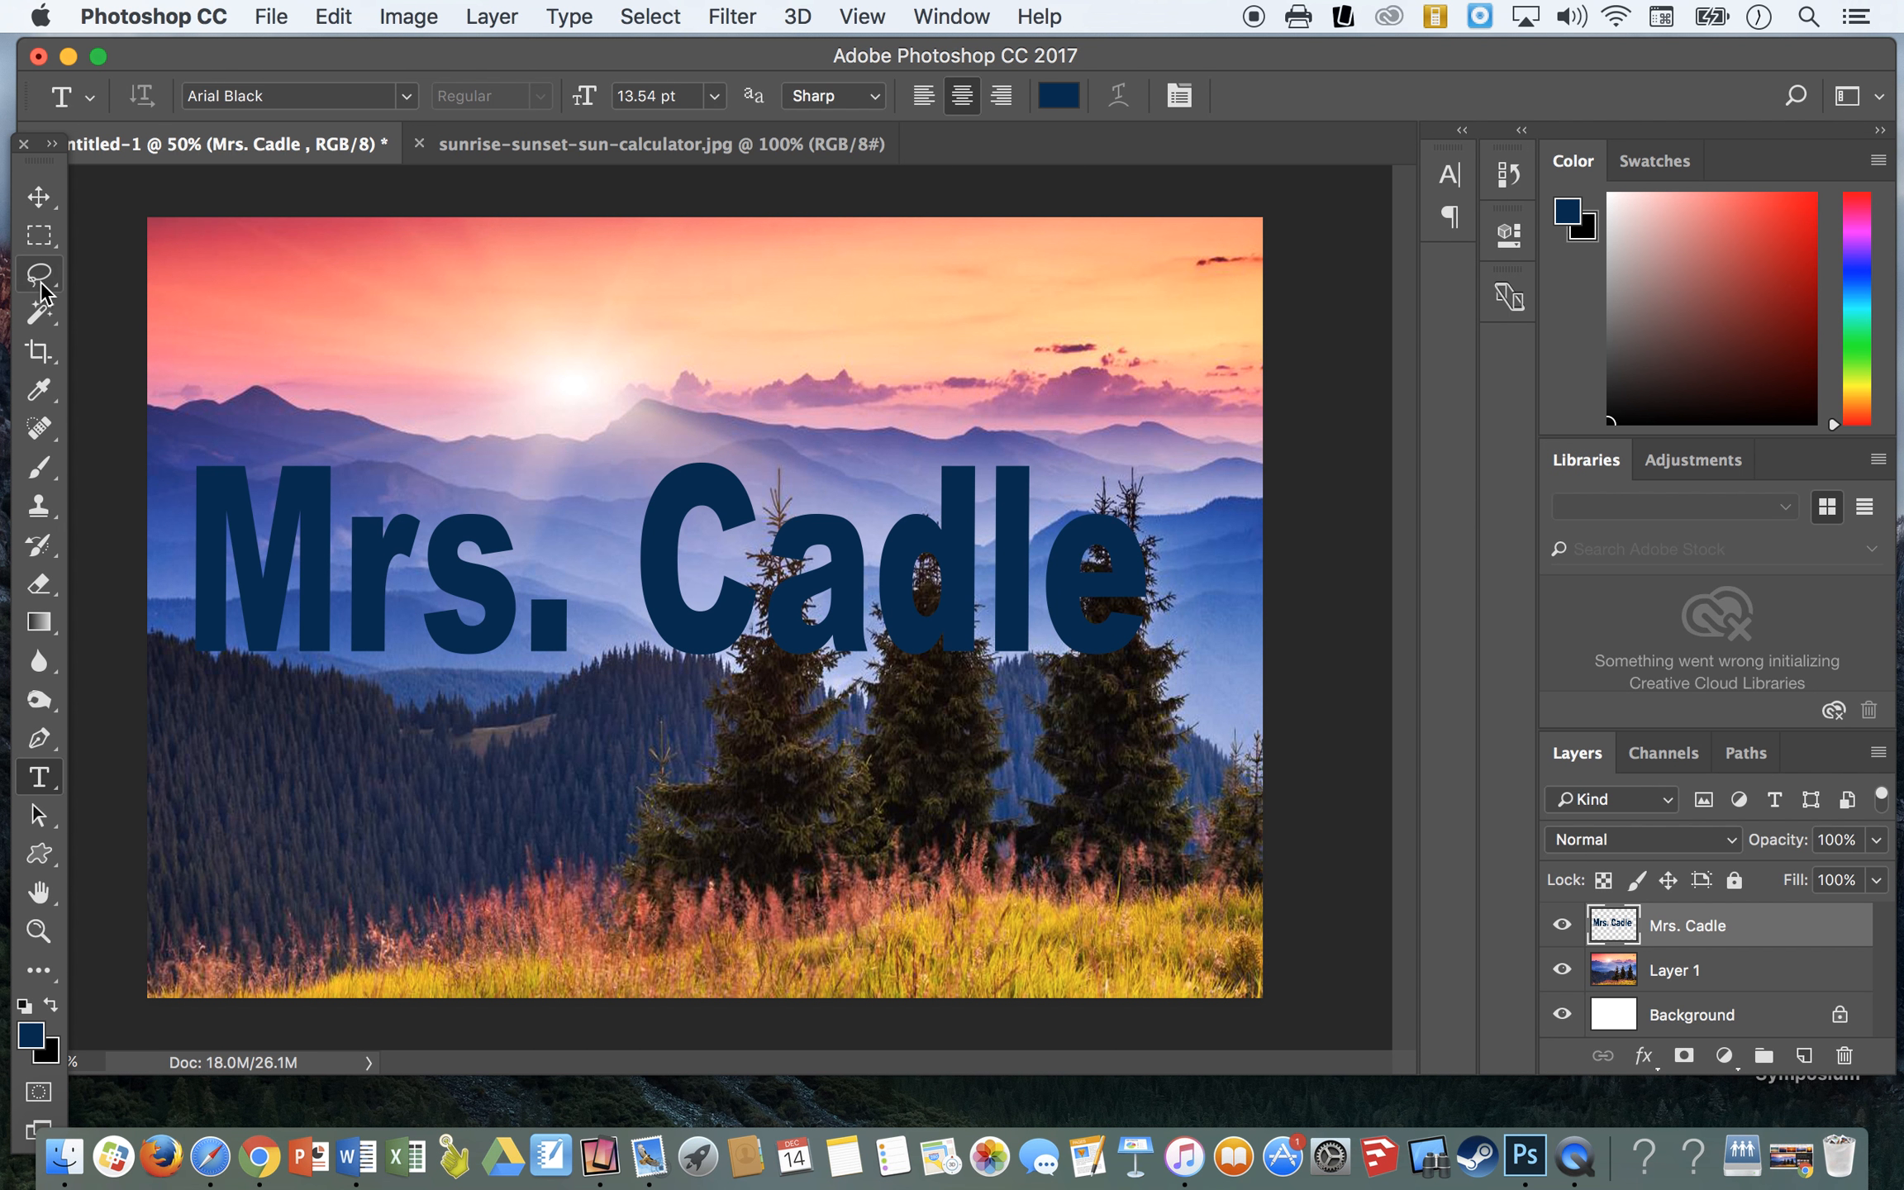
- Select the letters with the Magic Wand, extend the selection to similar pixels, and delete the blue letter fill
{"action": "left_click", "coordinate": [42, 319]}
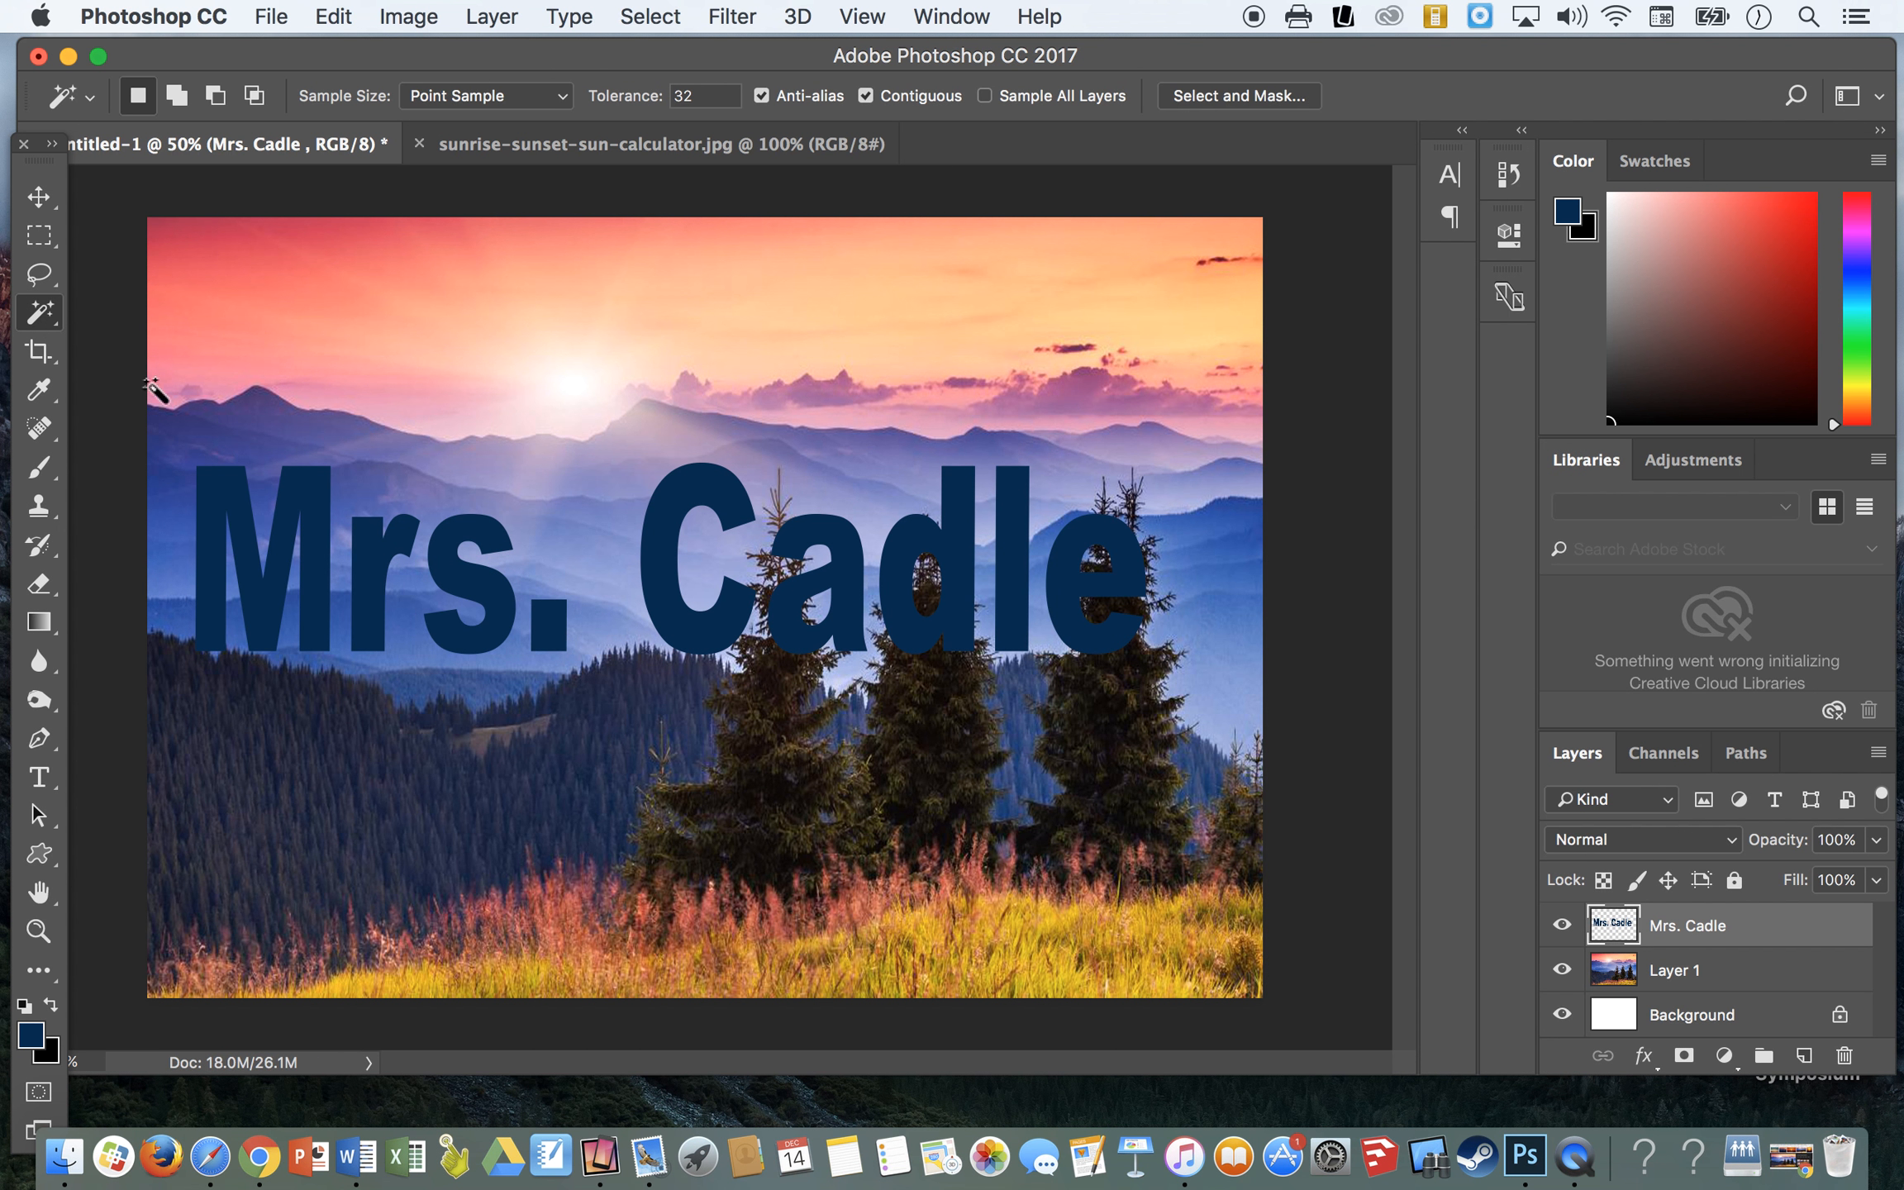
{"action": "left_click", "coordinate": [222, 500]}
{"action": "key", "text": "shift"}
{"action": "left_click", "coordinate": [372, 562], "text": "shift"}
{"action": "left_click", "coordinate": [504, 591], "text": "shift"}
{"action": "left_click", "coordinate": [571, 20]}
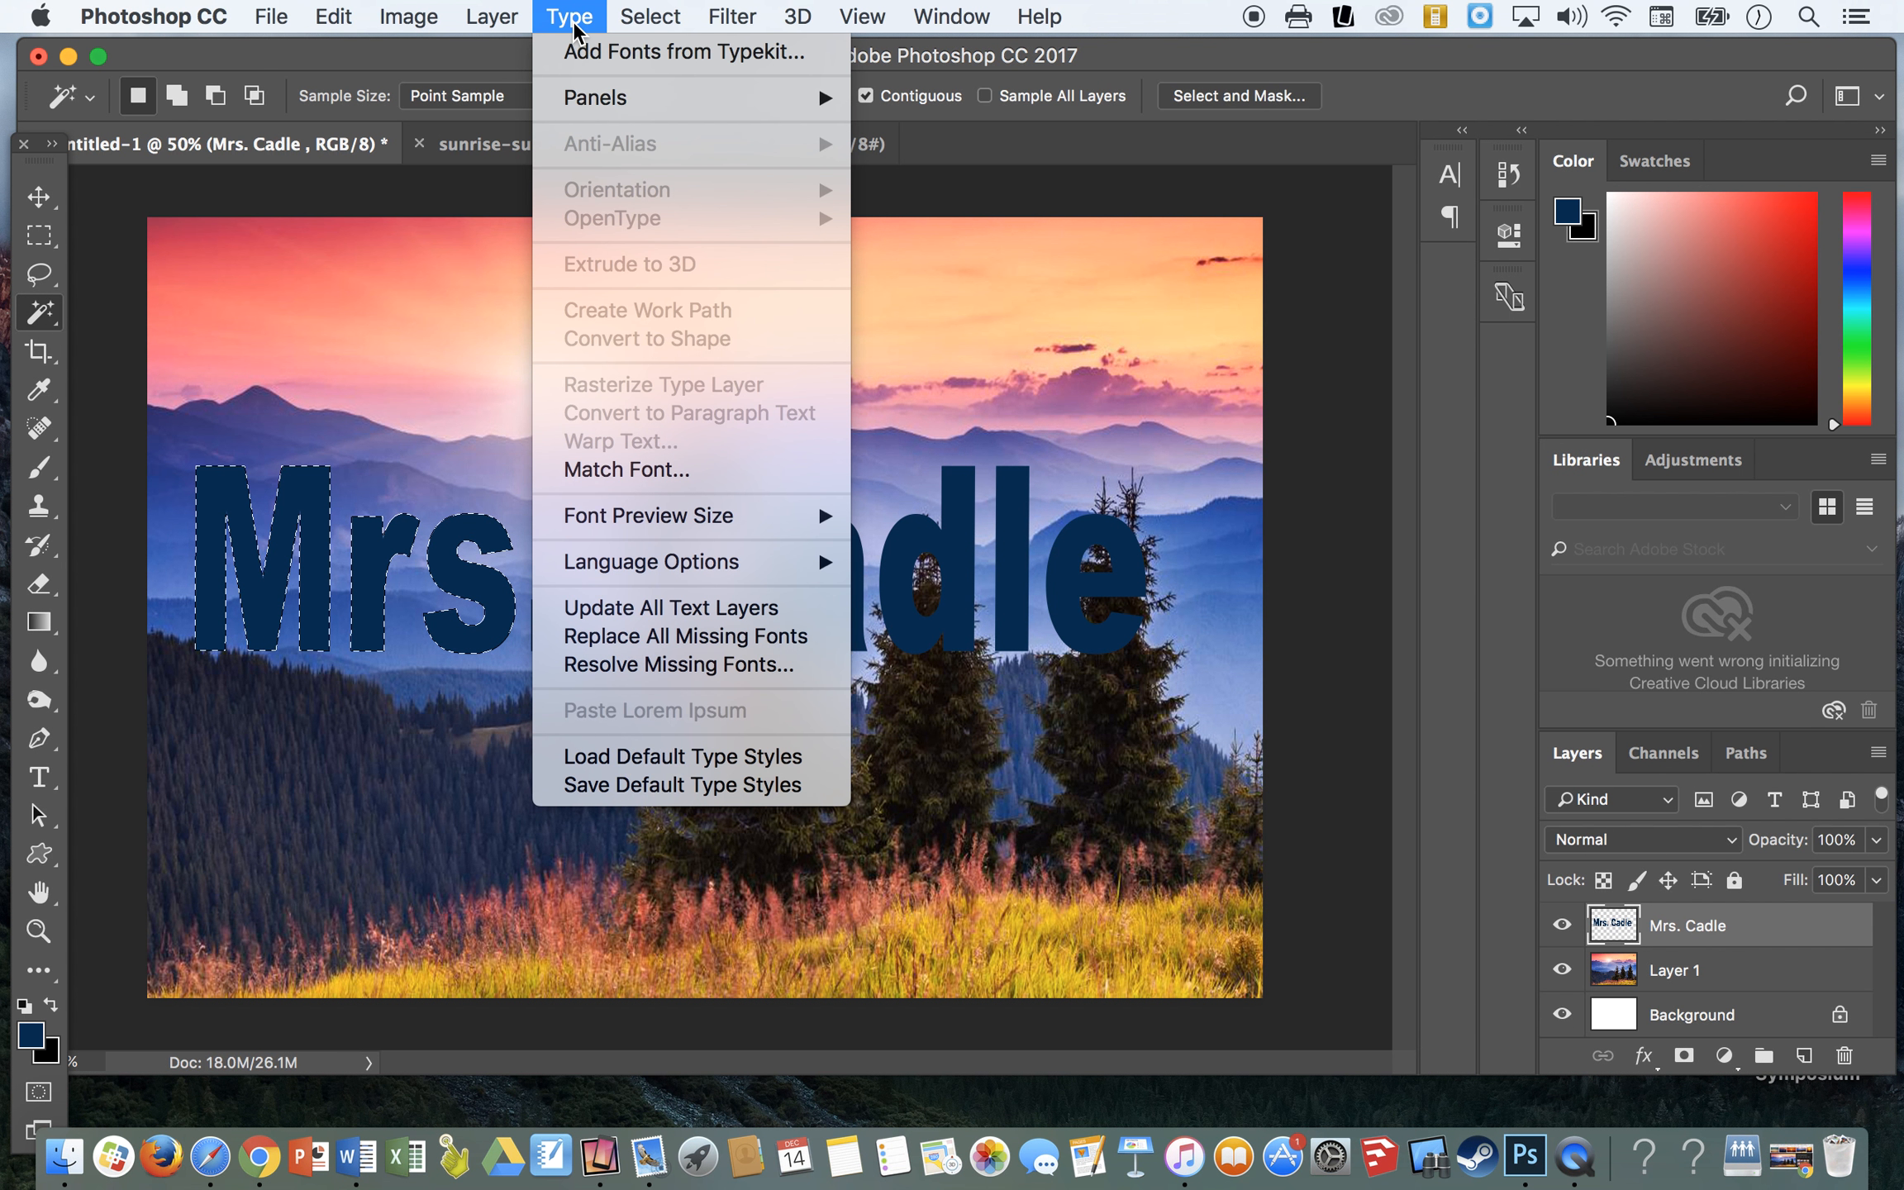
{"action": "mouse_move", "coordinate": [650, 16]}
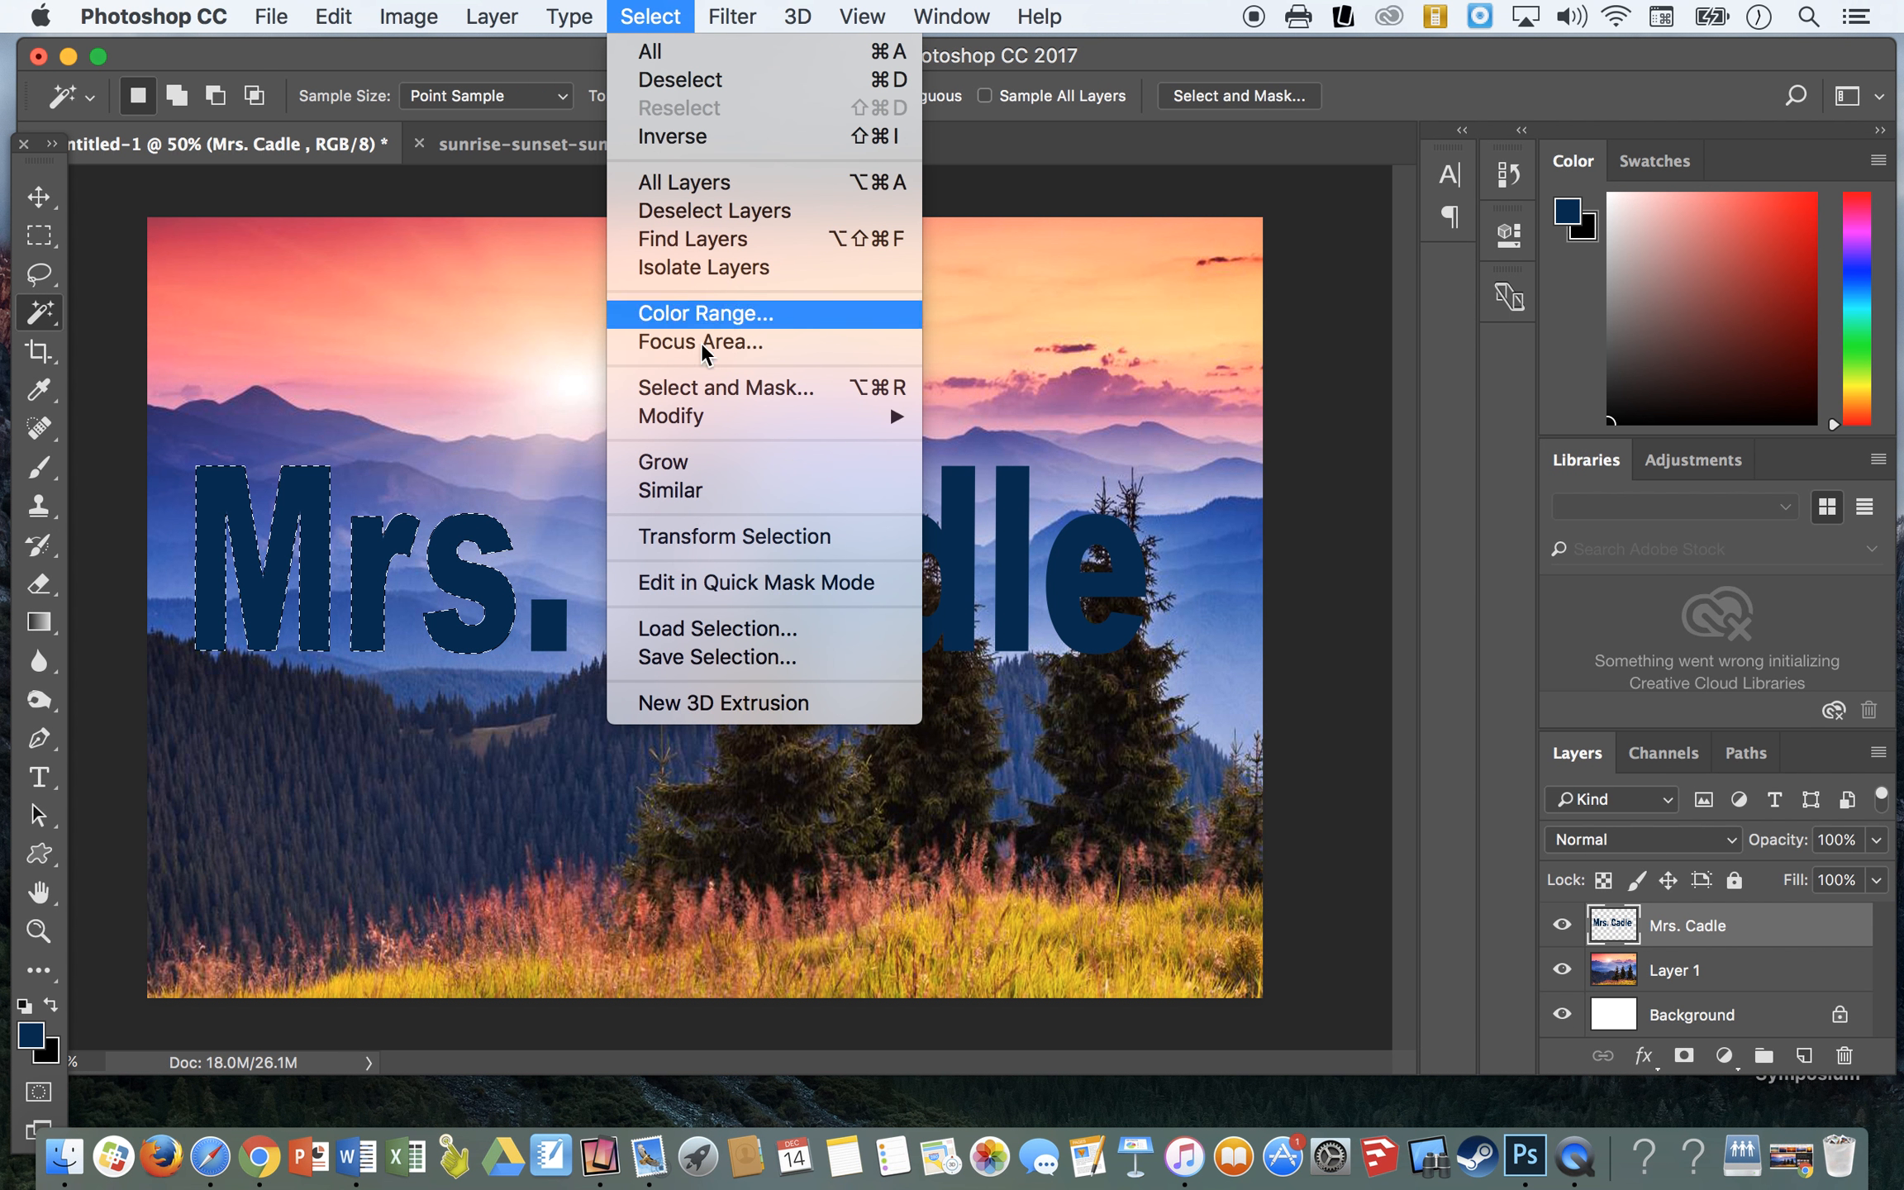
{"action": "left_click", "coordinate": [721, 489]}
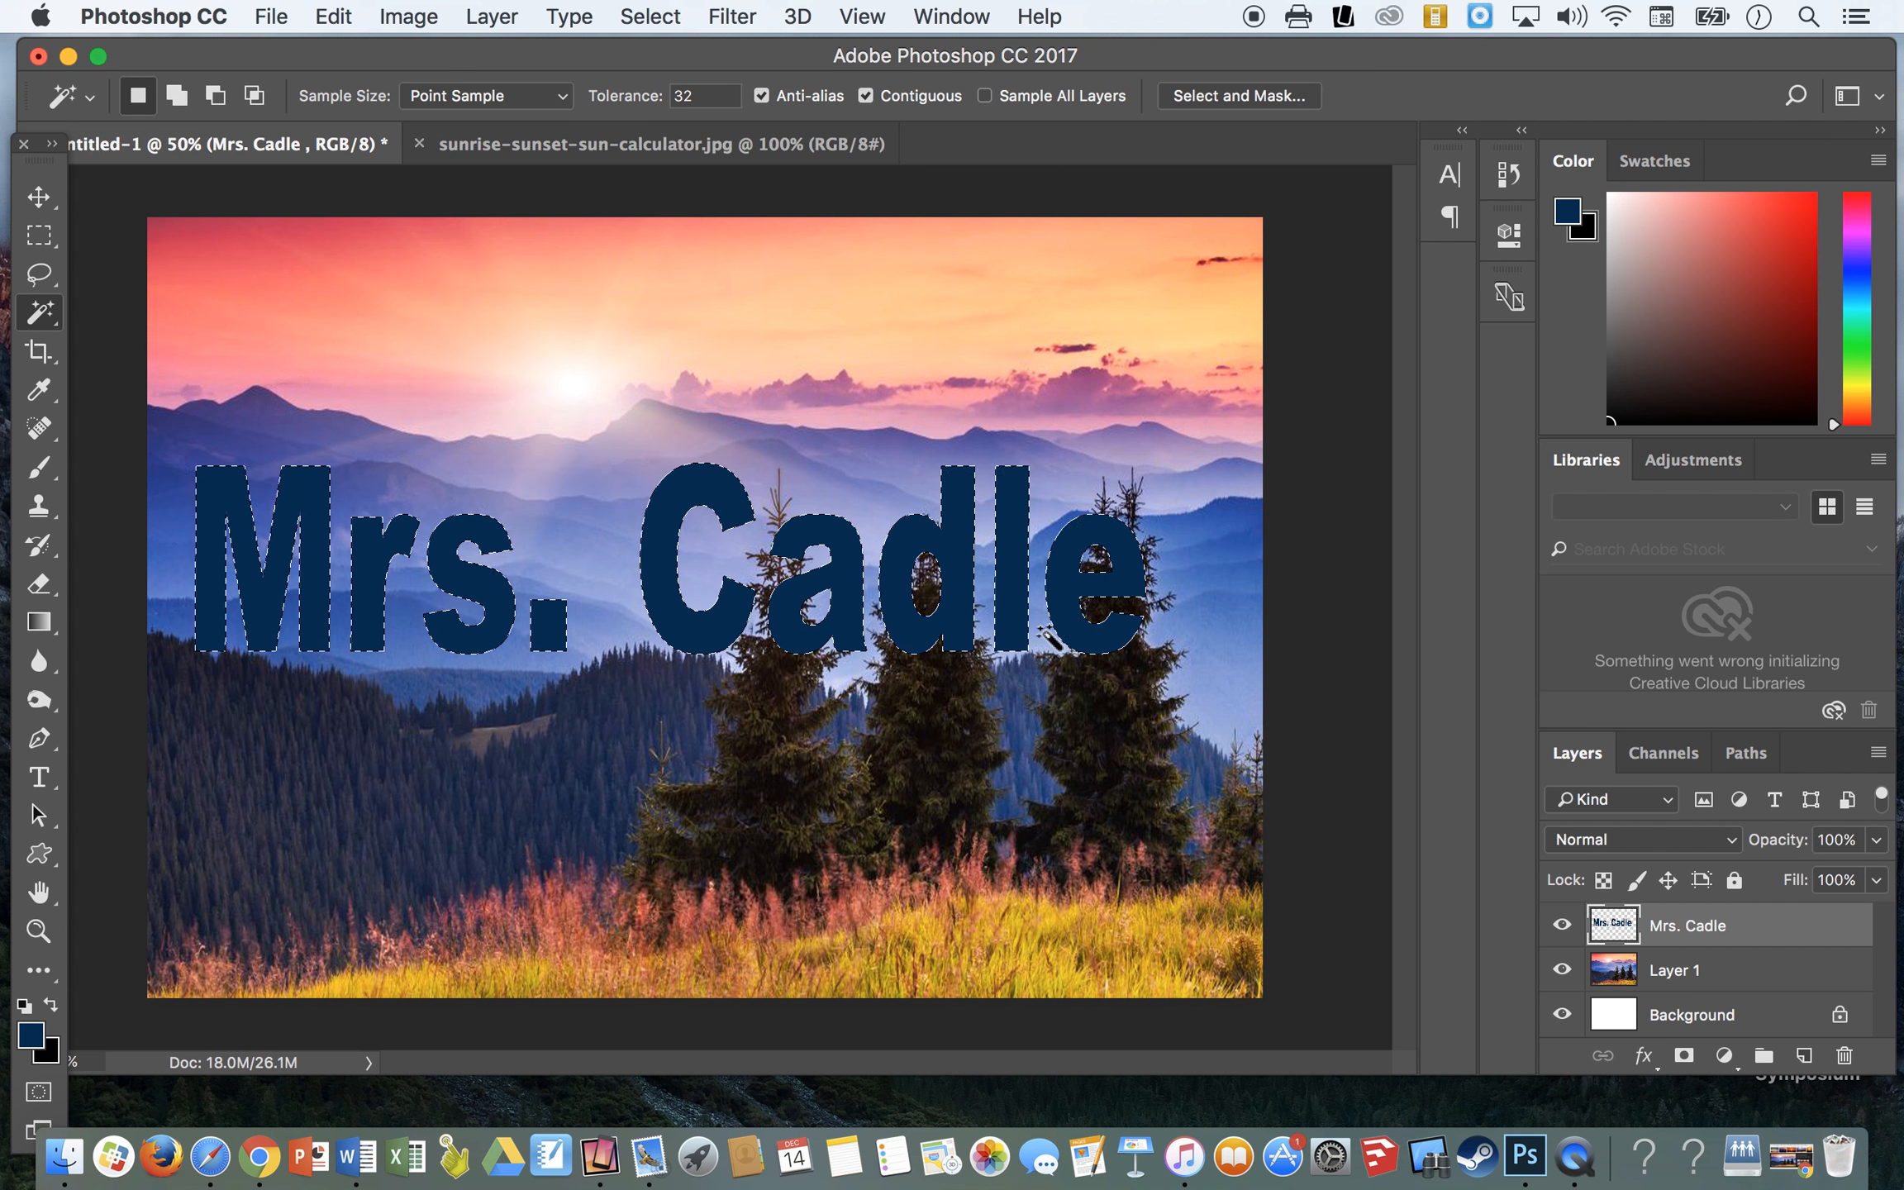
{"action": "key", "text": "Delete"}
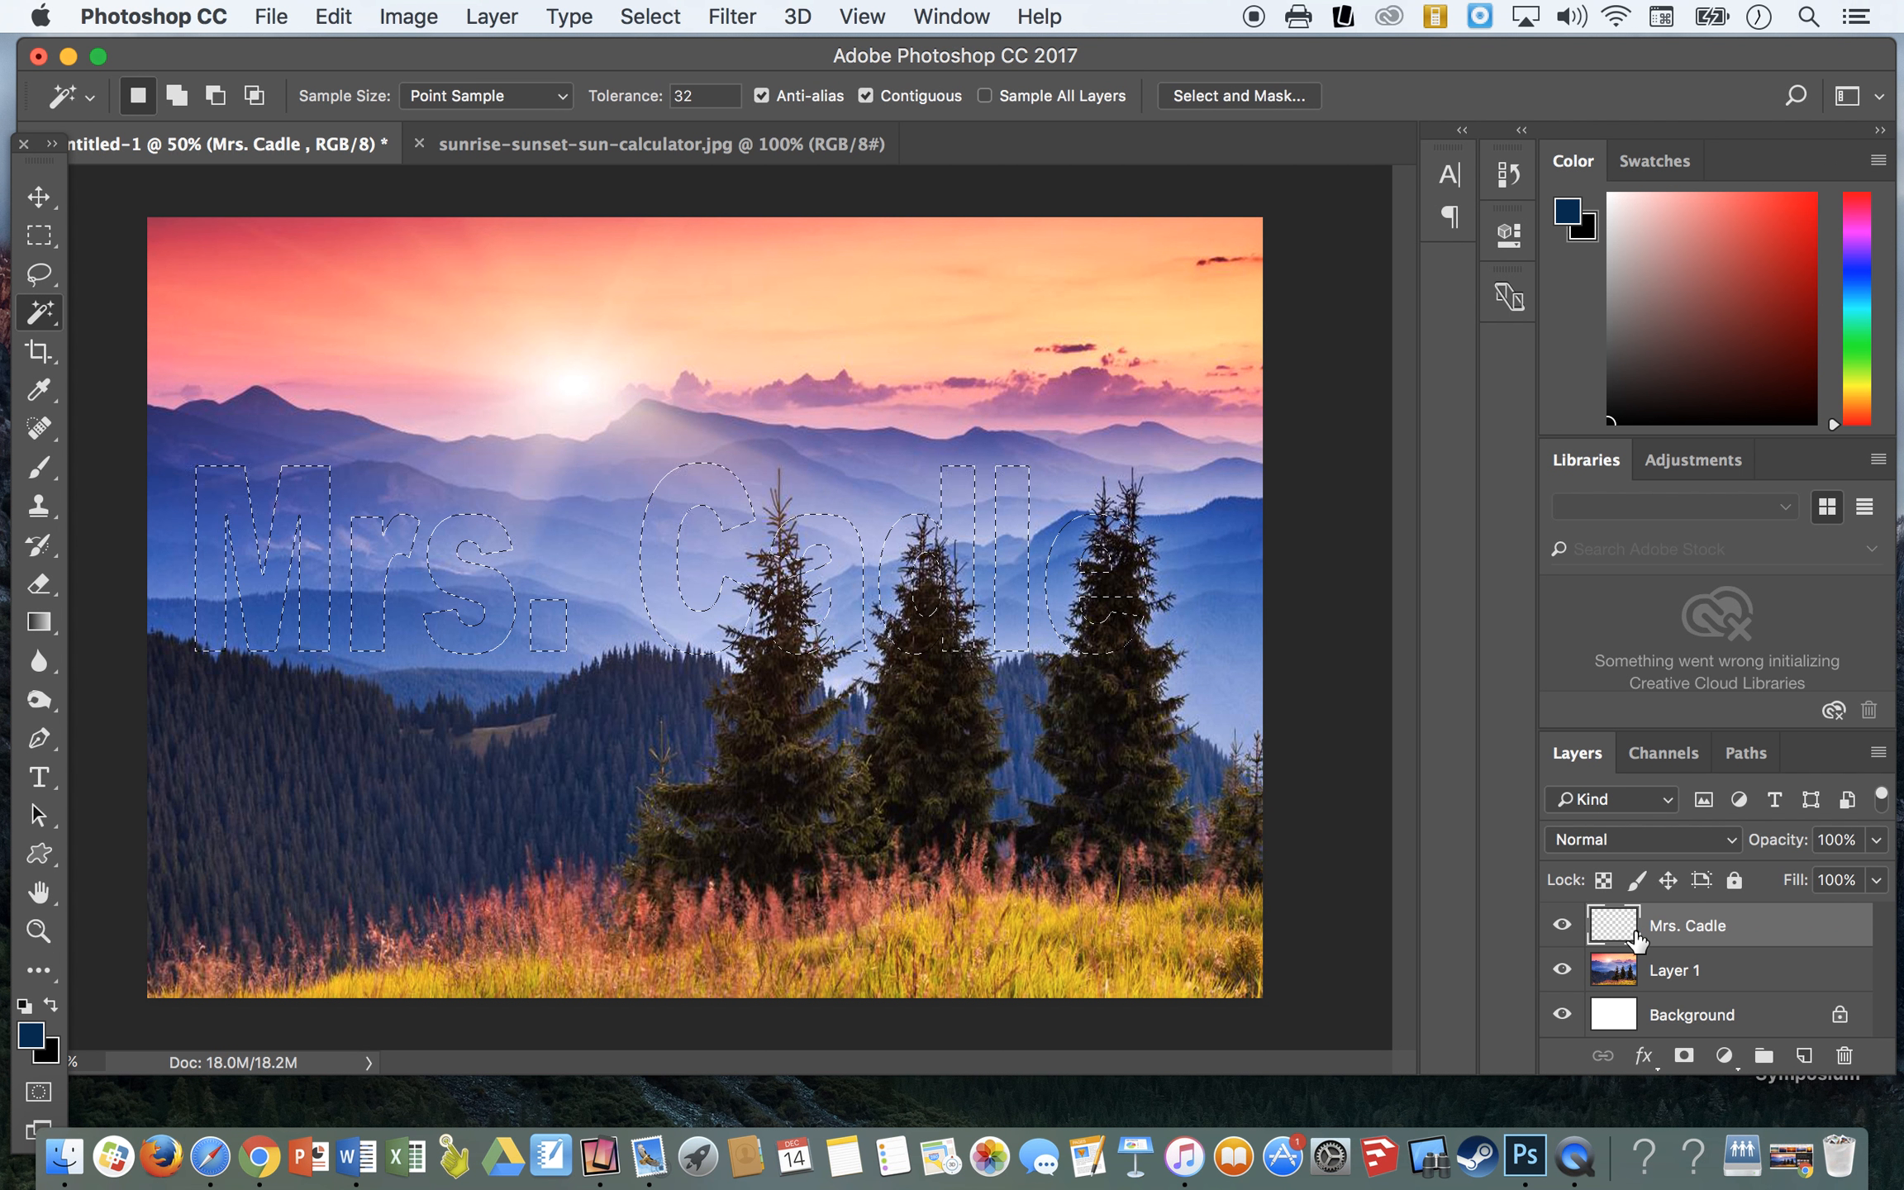
- Copy the letter-shaped selection from the landscape layer onto a new layer, and check the cutout by briefly hiding the landscape
{"action": "left_click", "coordinate": [1669, 973]}
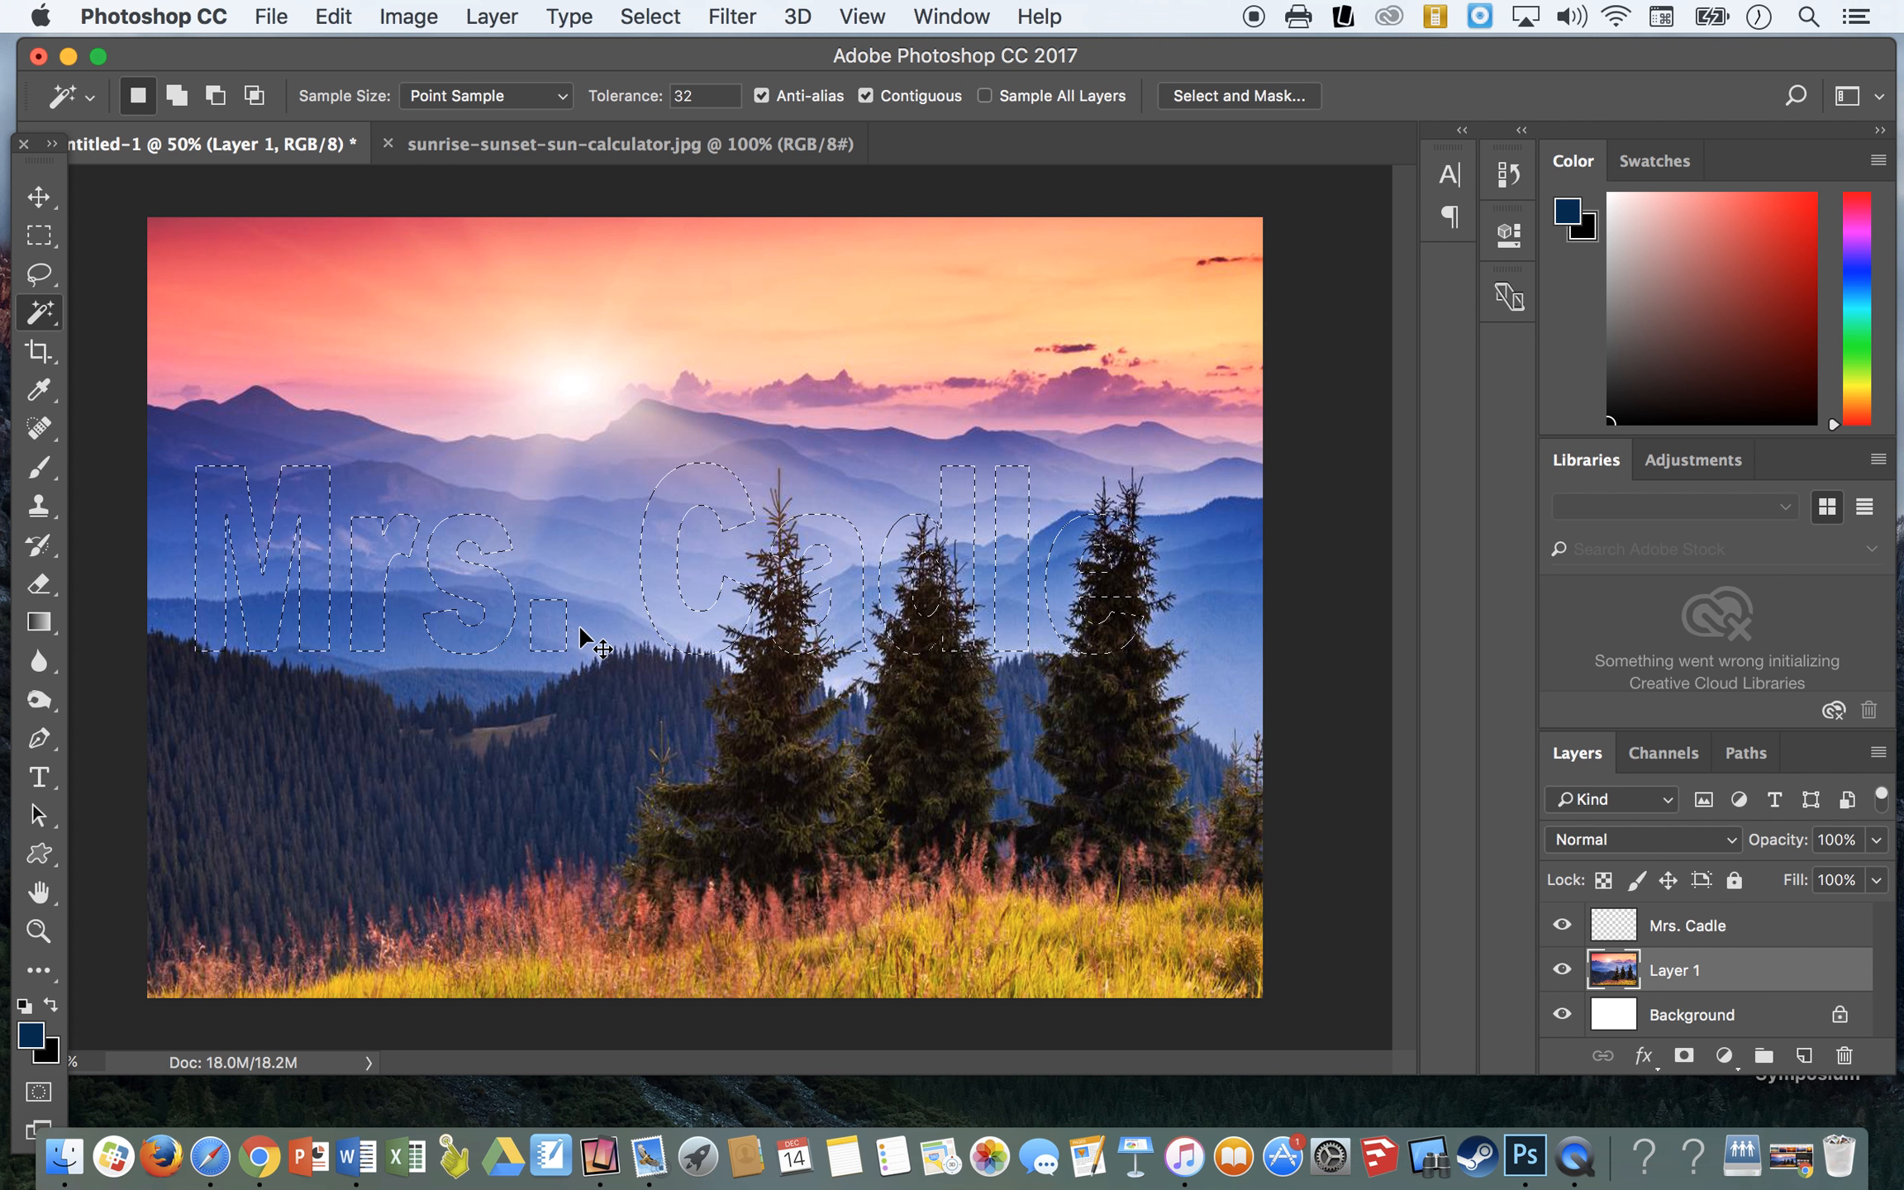
{"action": "key", "text": "super+v"}
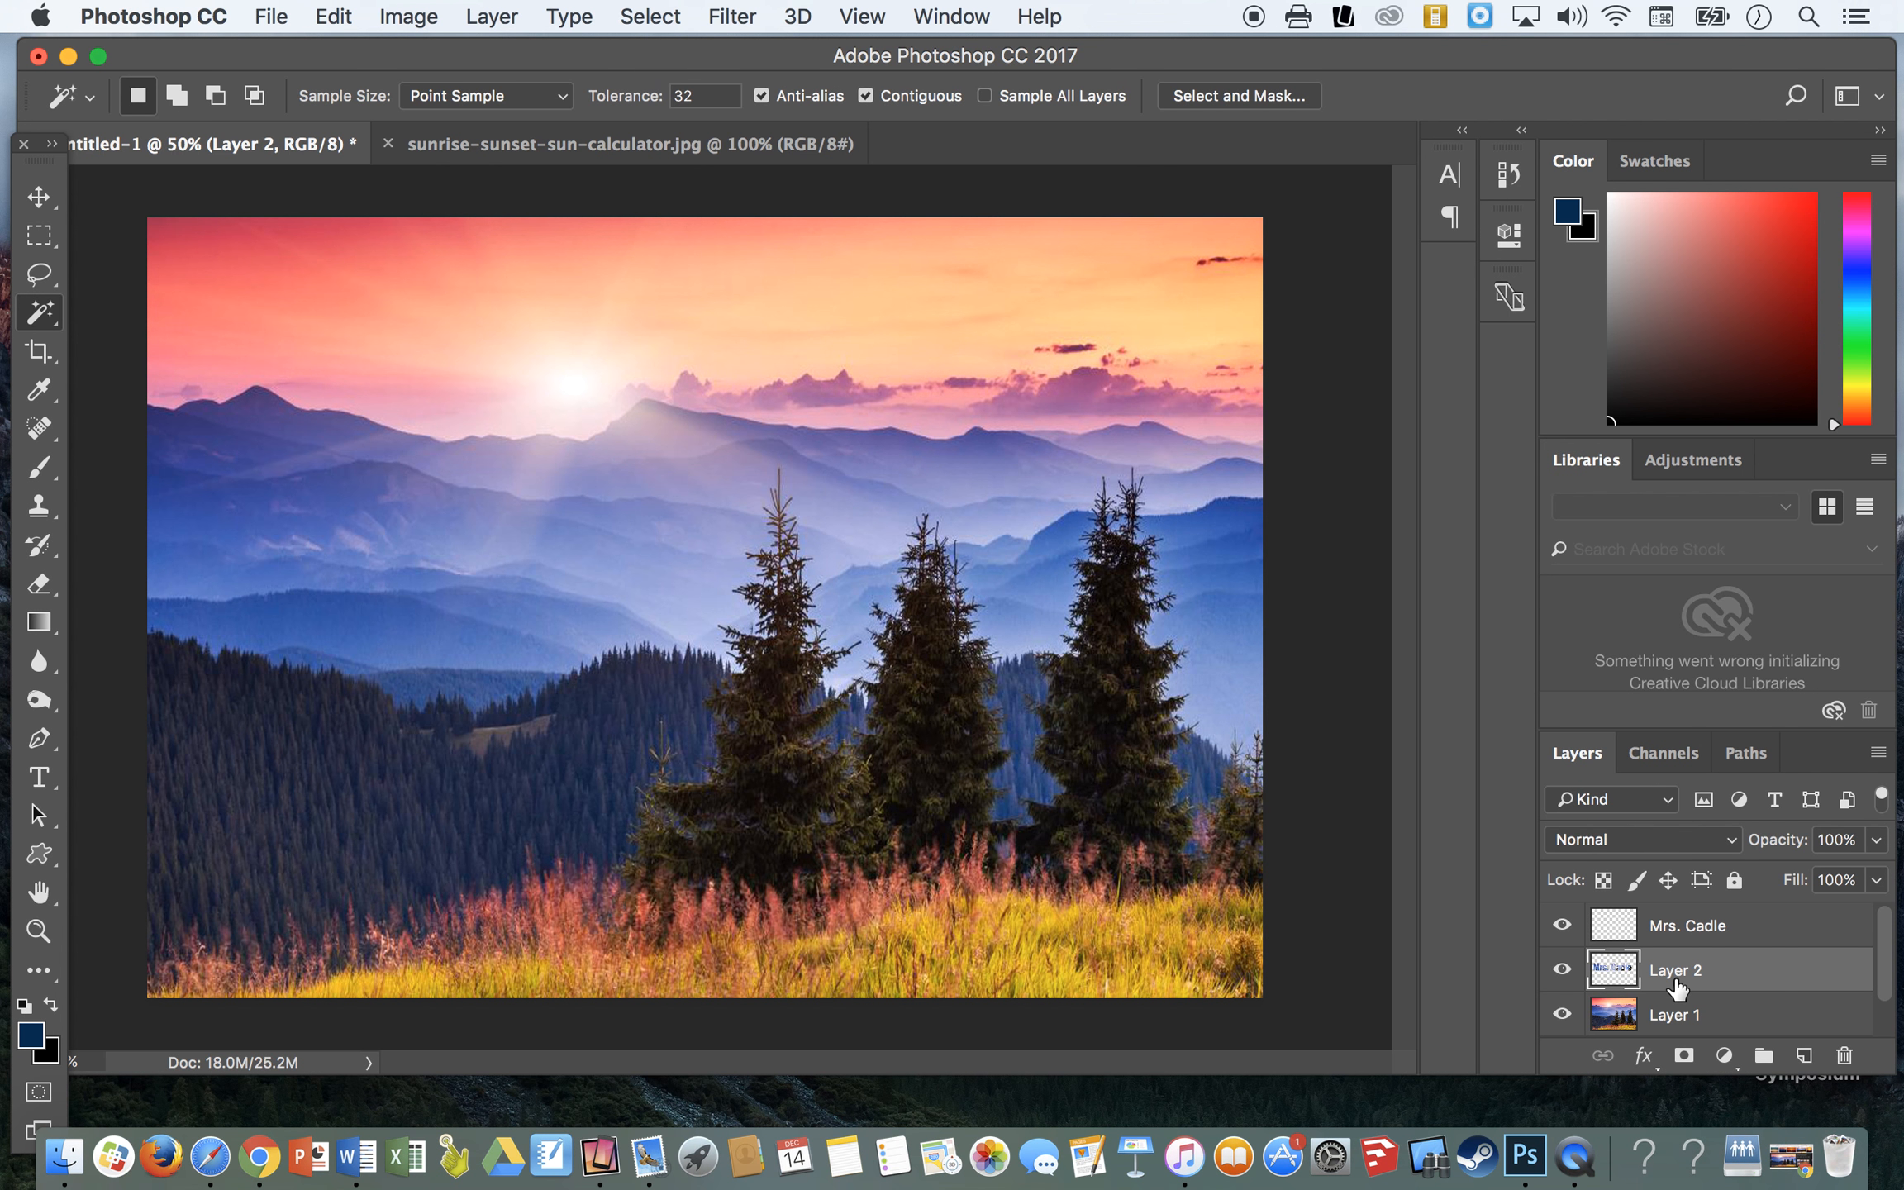
{"action": "left_click", "coordinate": [1561, 1014]}
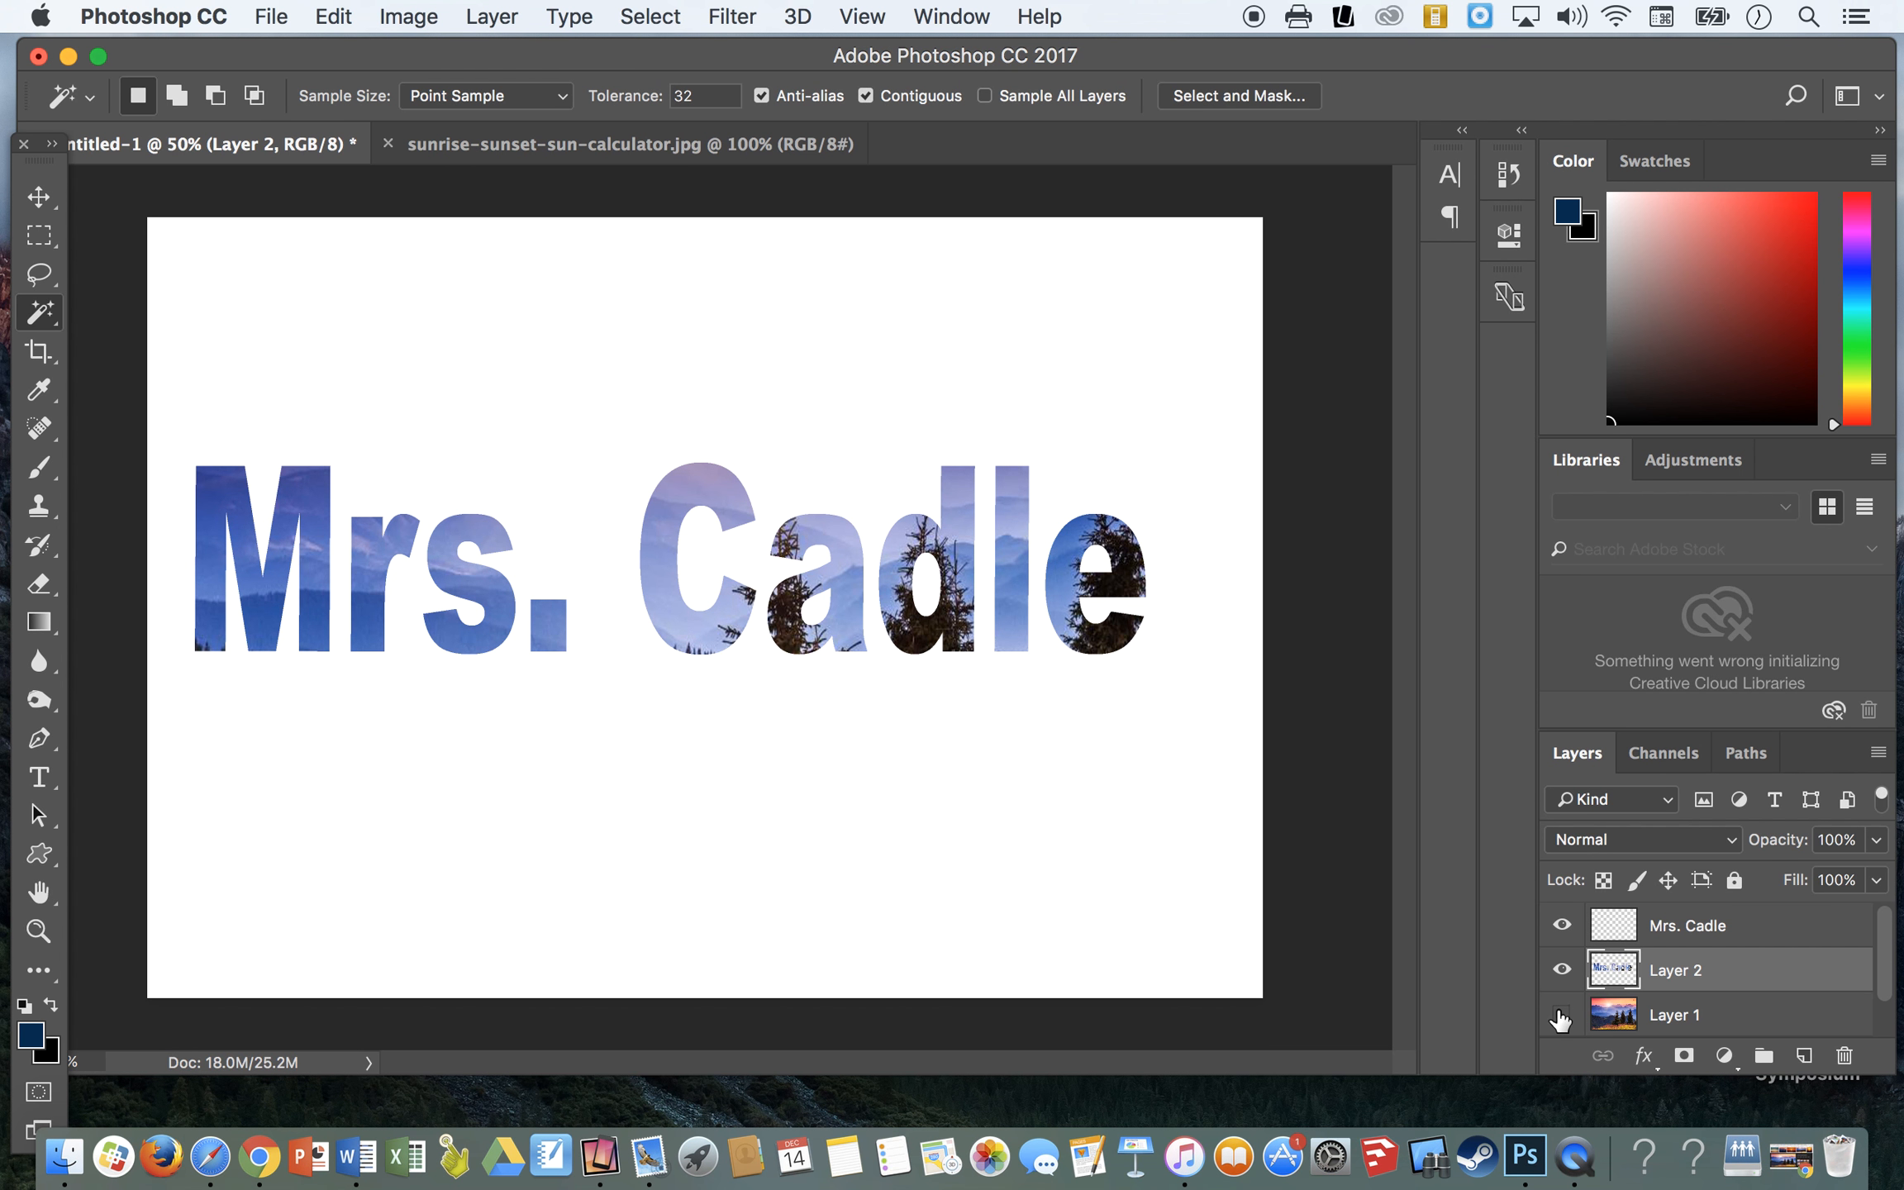
{"action": "left_click", "coordinate": [1561, 1015]}
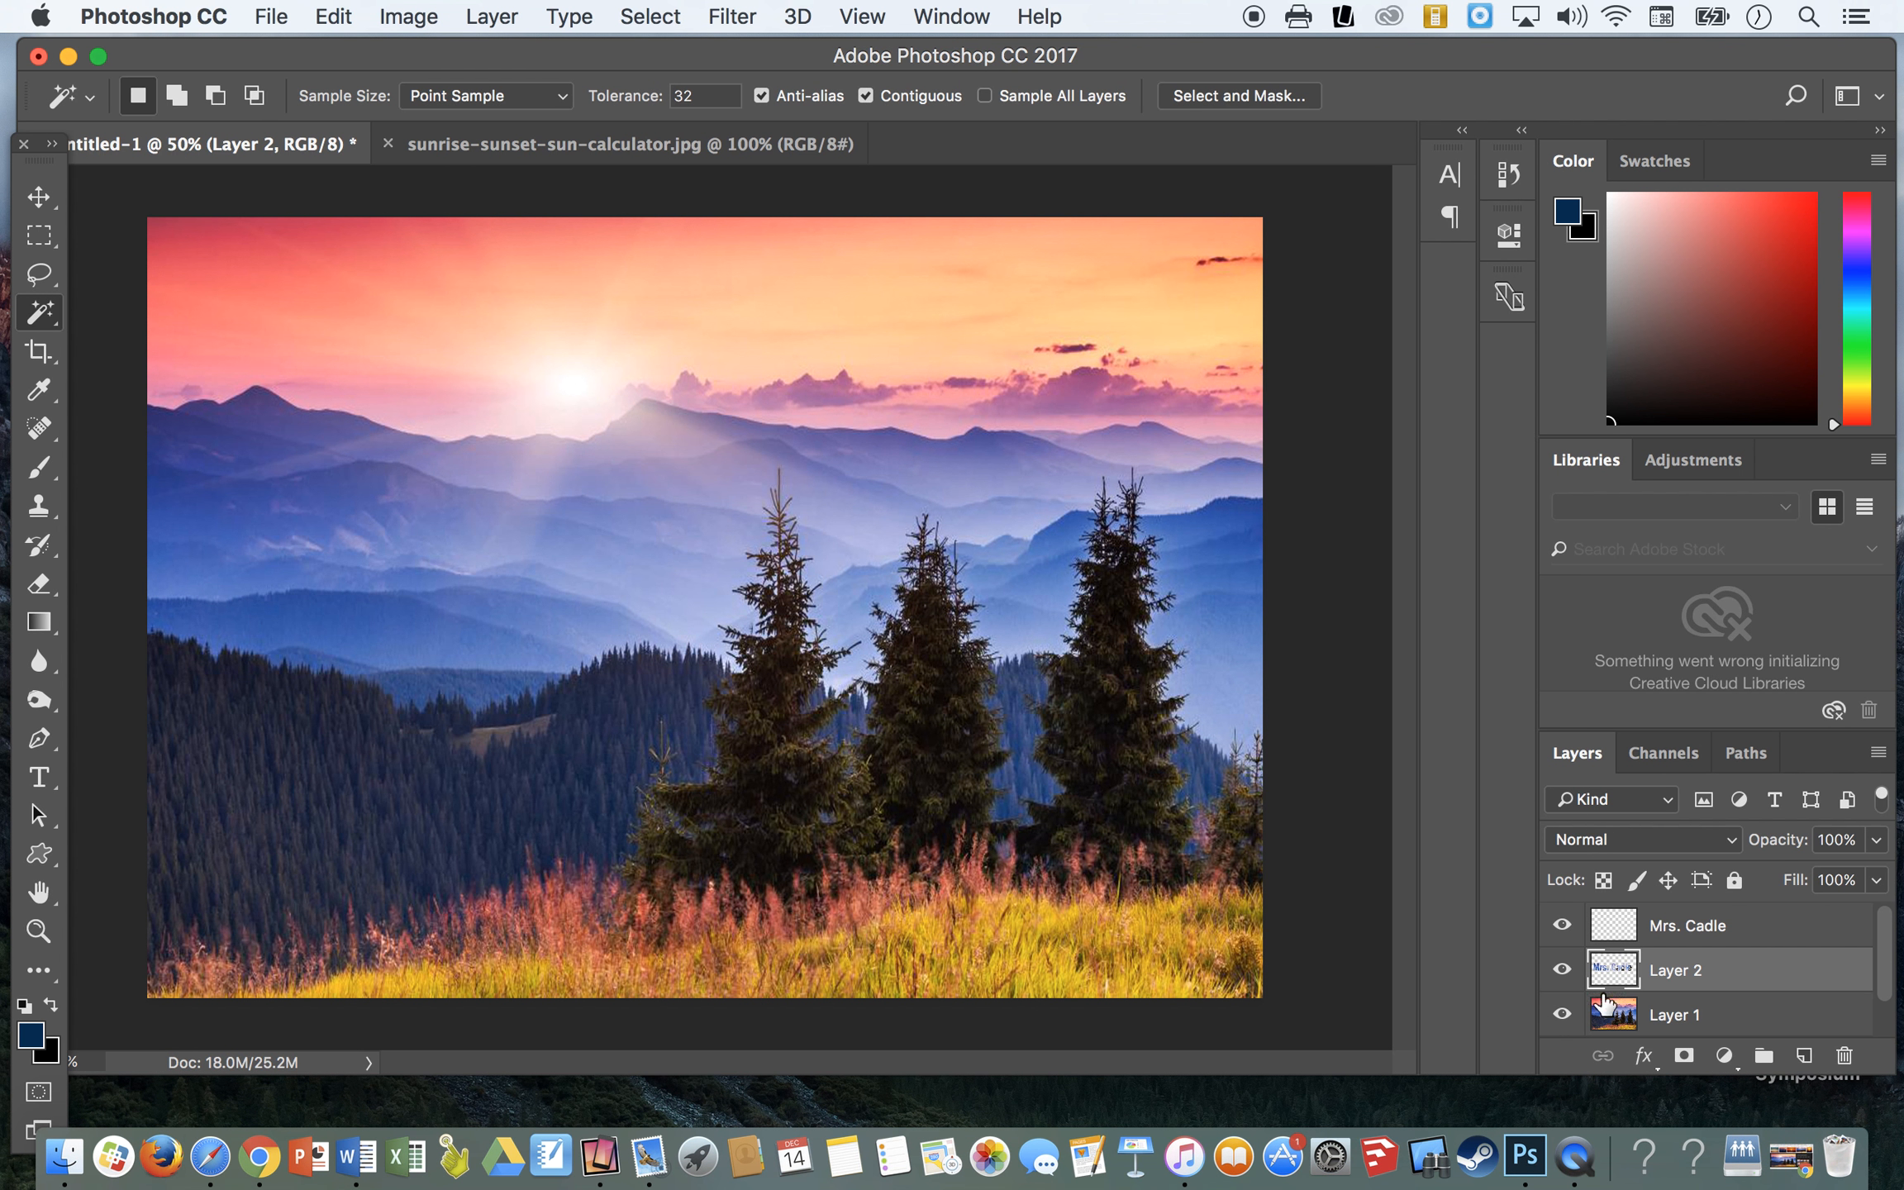
- Switch to the Move tool and make the landscape-filled letters layer active, checking it with the landscape layer briefly hidden
{"action": "left_click", "coordinate": [40, 195]}
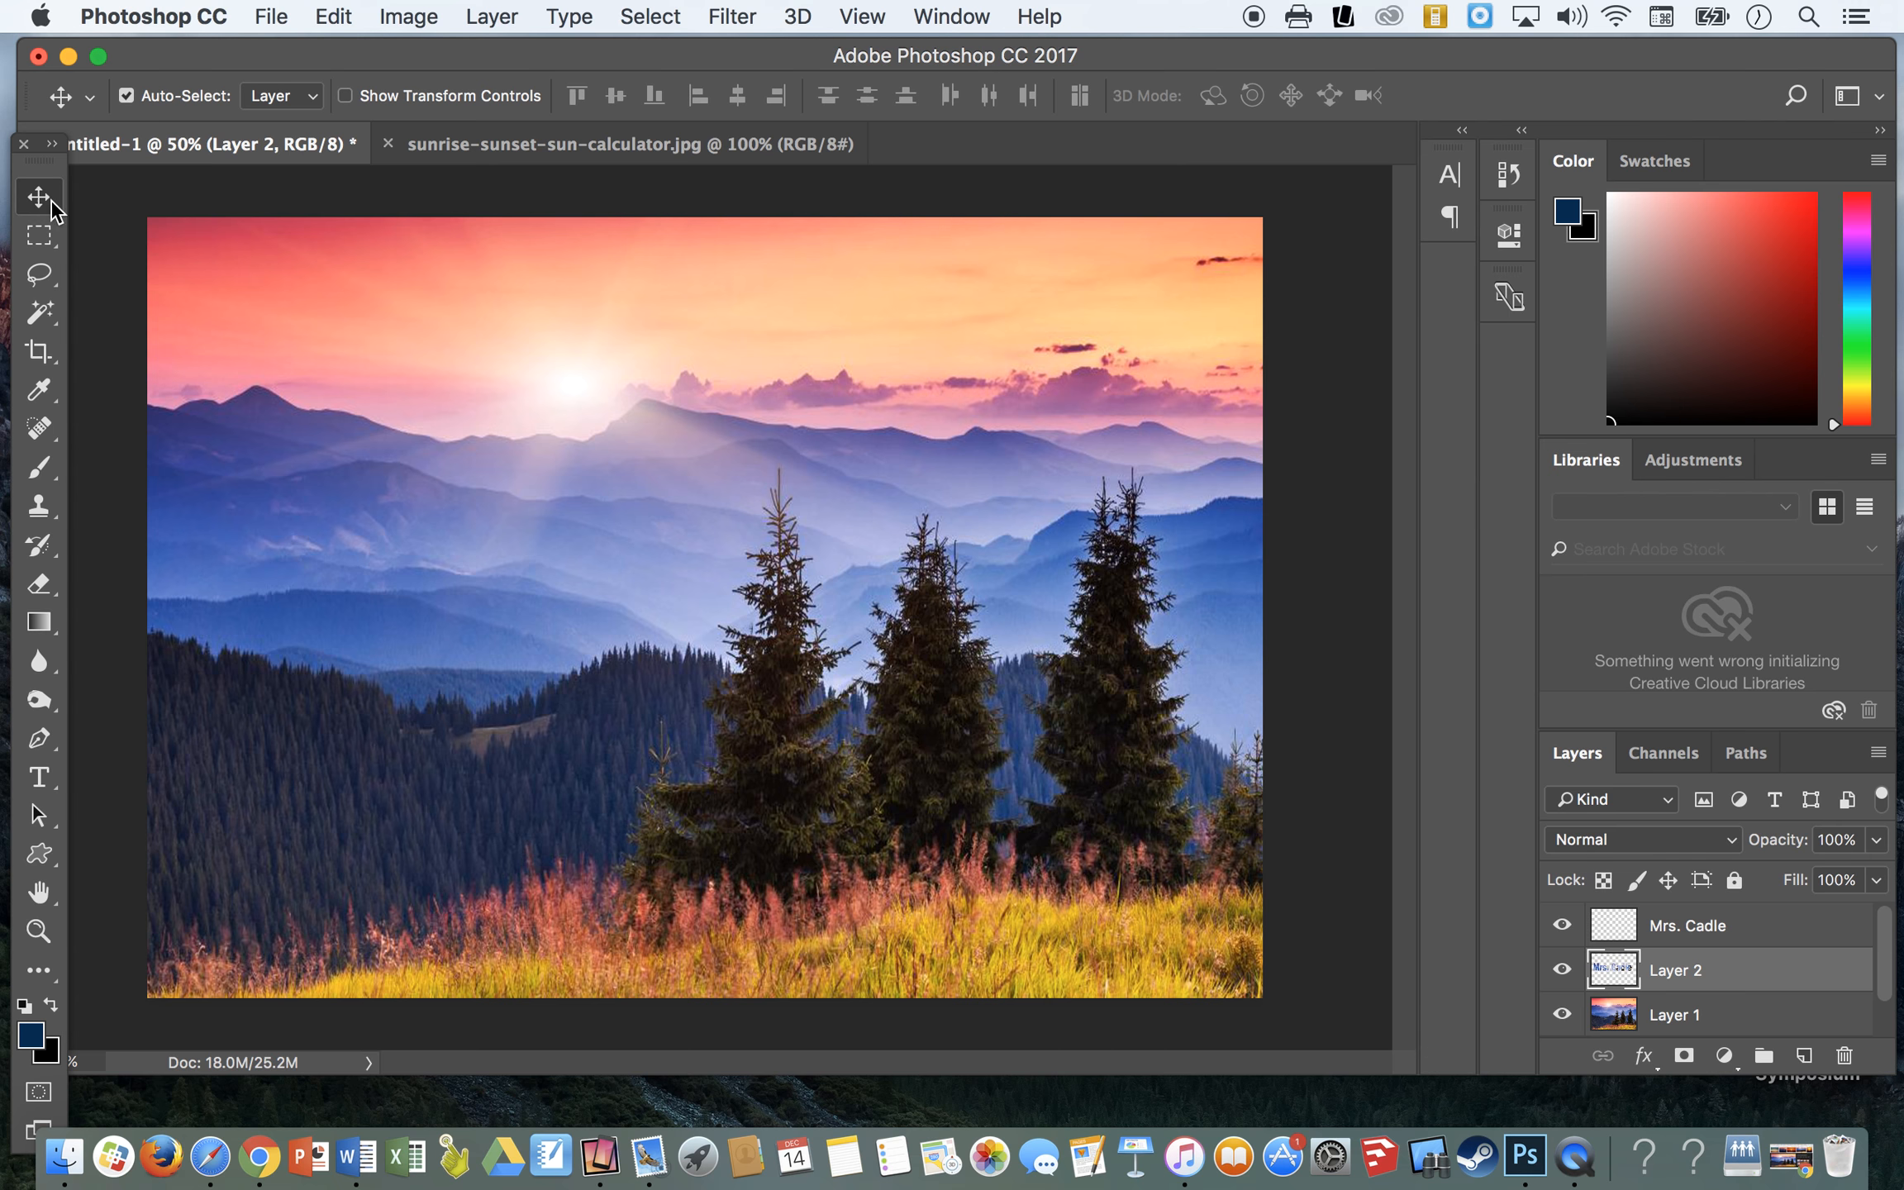
{"action": "mouse_move", "coordinate": [580, 569]}
{"action": "left_mouse_down"}
{"action": "mouse_move", "coordinate": [595, 531]}
{"action": "mouse_move", "coordinate": [564, 578]}
{"action": "mouse_move", "coordinate": [628, 592]}
{"action": "mouse_move", "coordinate": [557, 587]}
{"action": "mouse_move", "coordinate": [616, 591]}
{"action": "mouse_move", "coordinate": [589, 592]}
{"action": "left_mouse_up"}
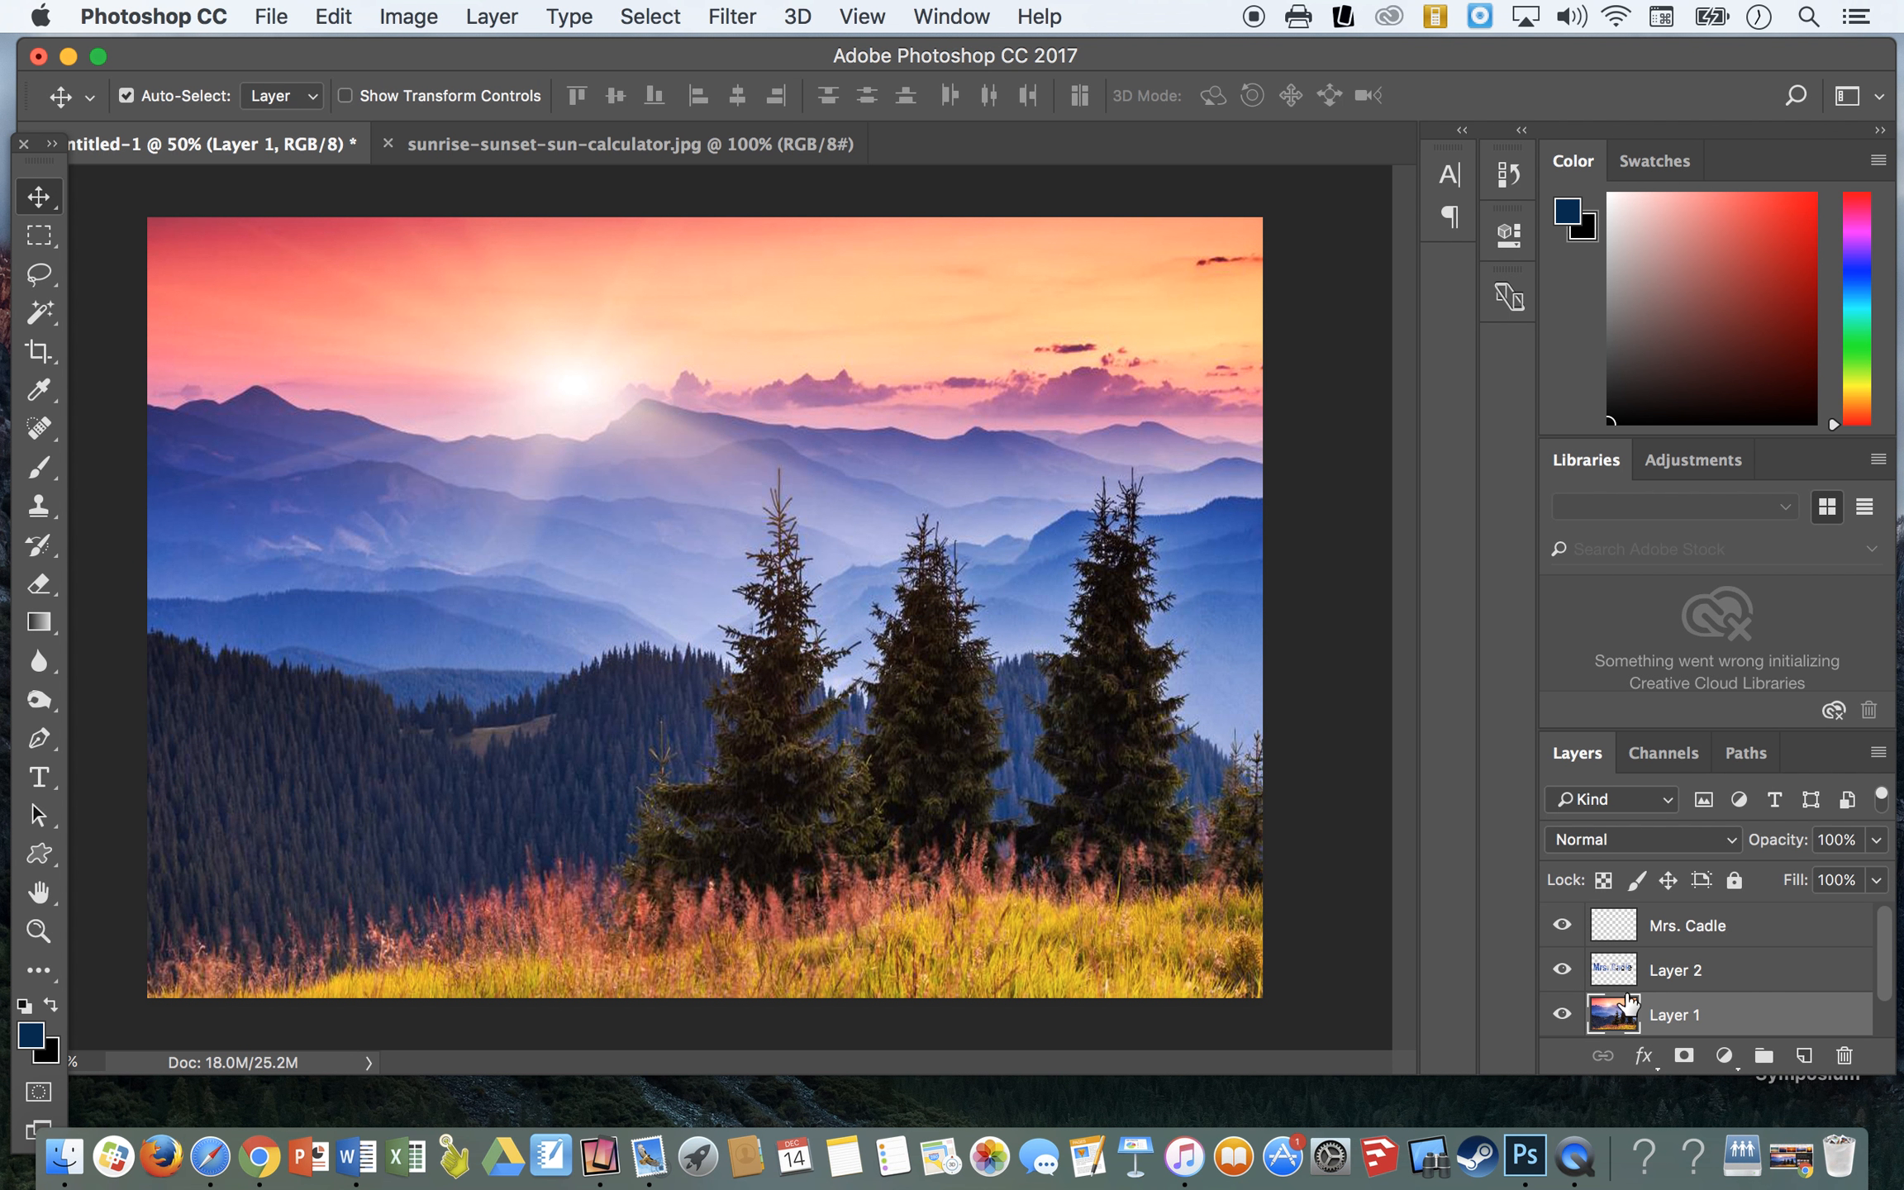
{"action": "left_click", "coordinate": [1679, 973]}
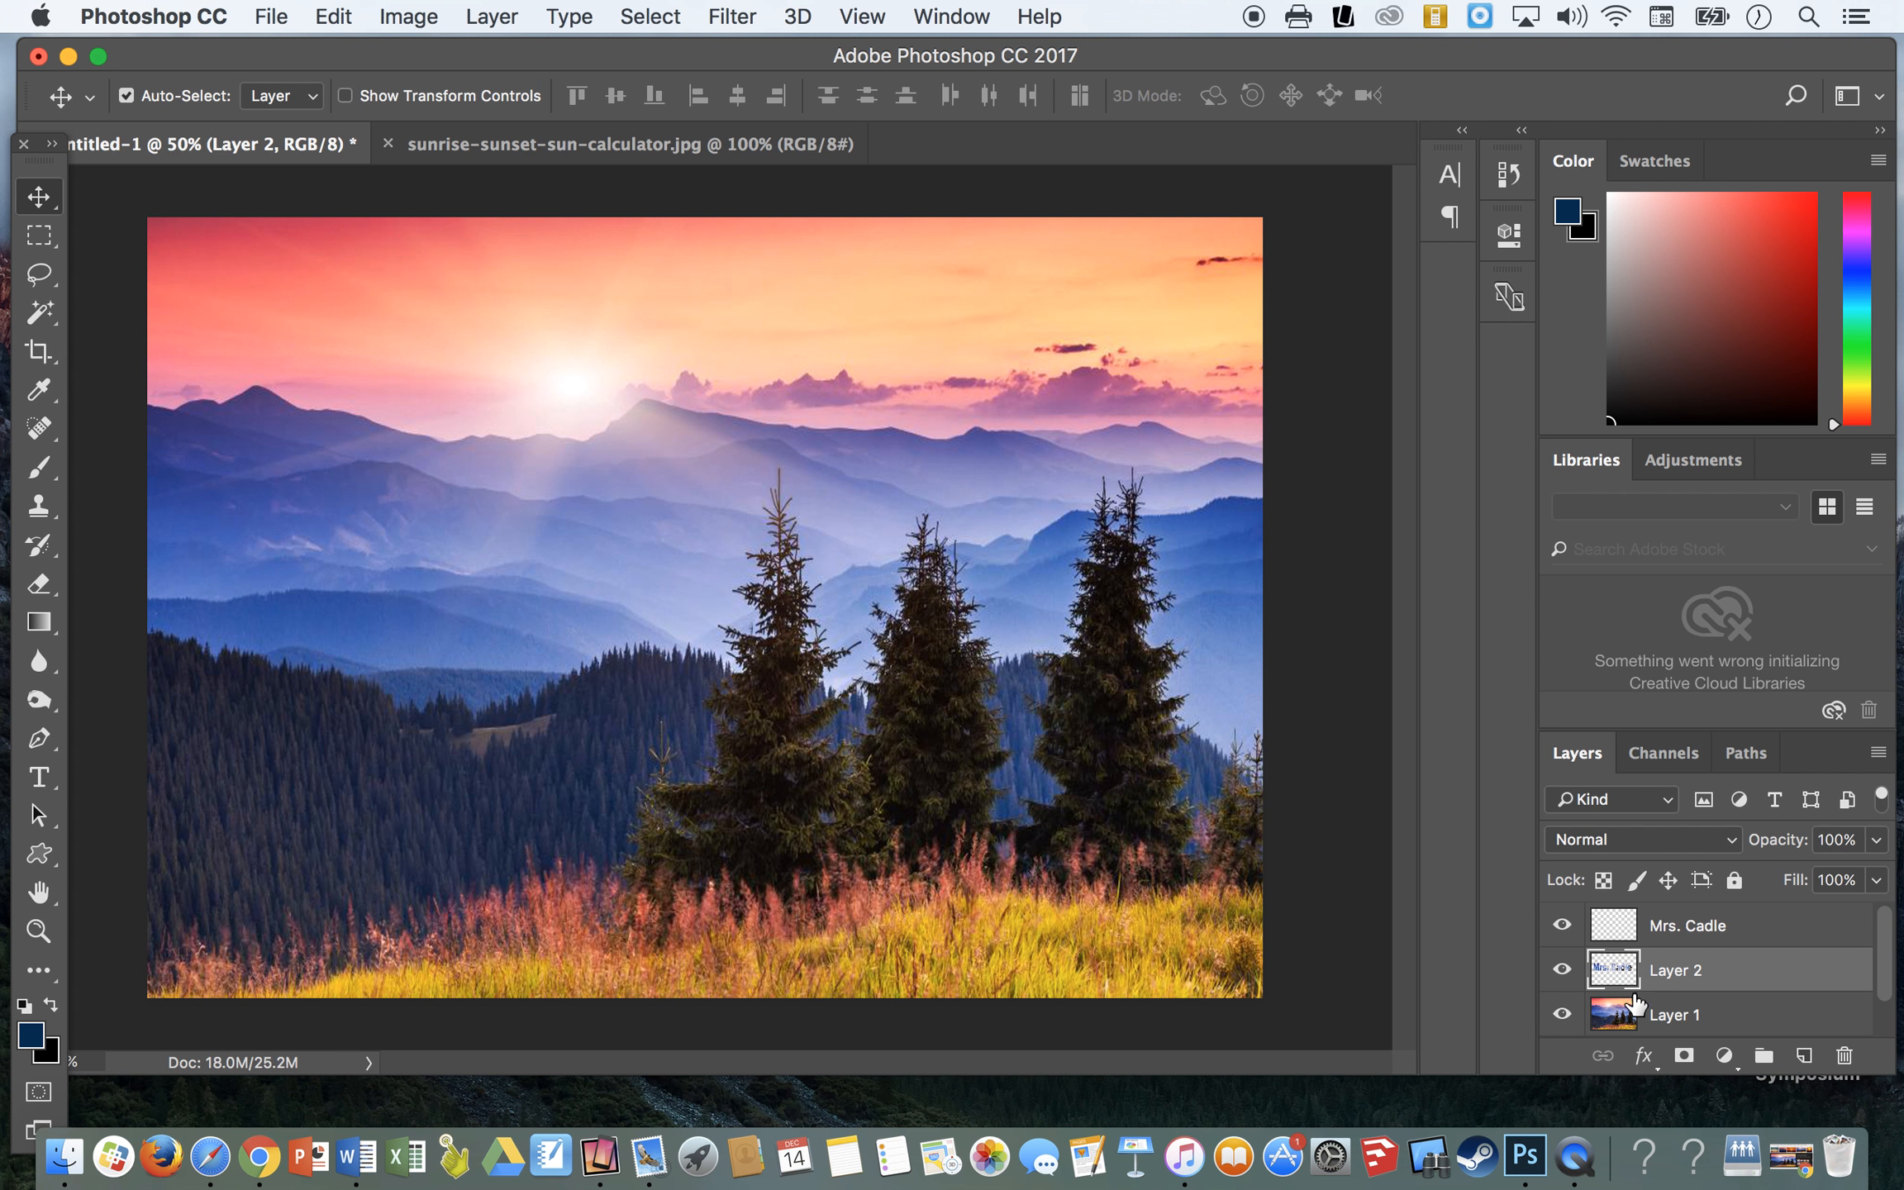
{"action": "left_click", "coordinate": [1563, 1015]}
{"action": "left_click", "coordinate": [1562, 1014]}
- Add a Drop Shadow to the landscape-filled letters layer with 67% opacity and a distance of 29 px
{"action": "left_click", "coordinate": [495, 18]}
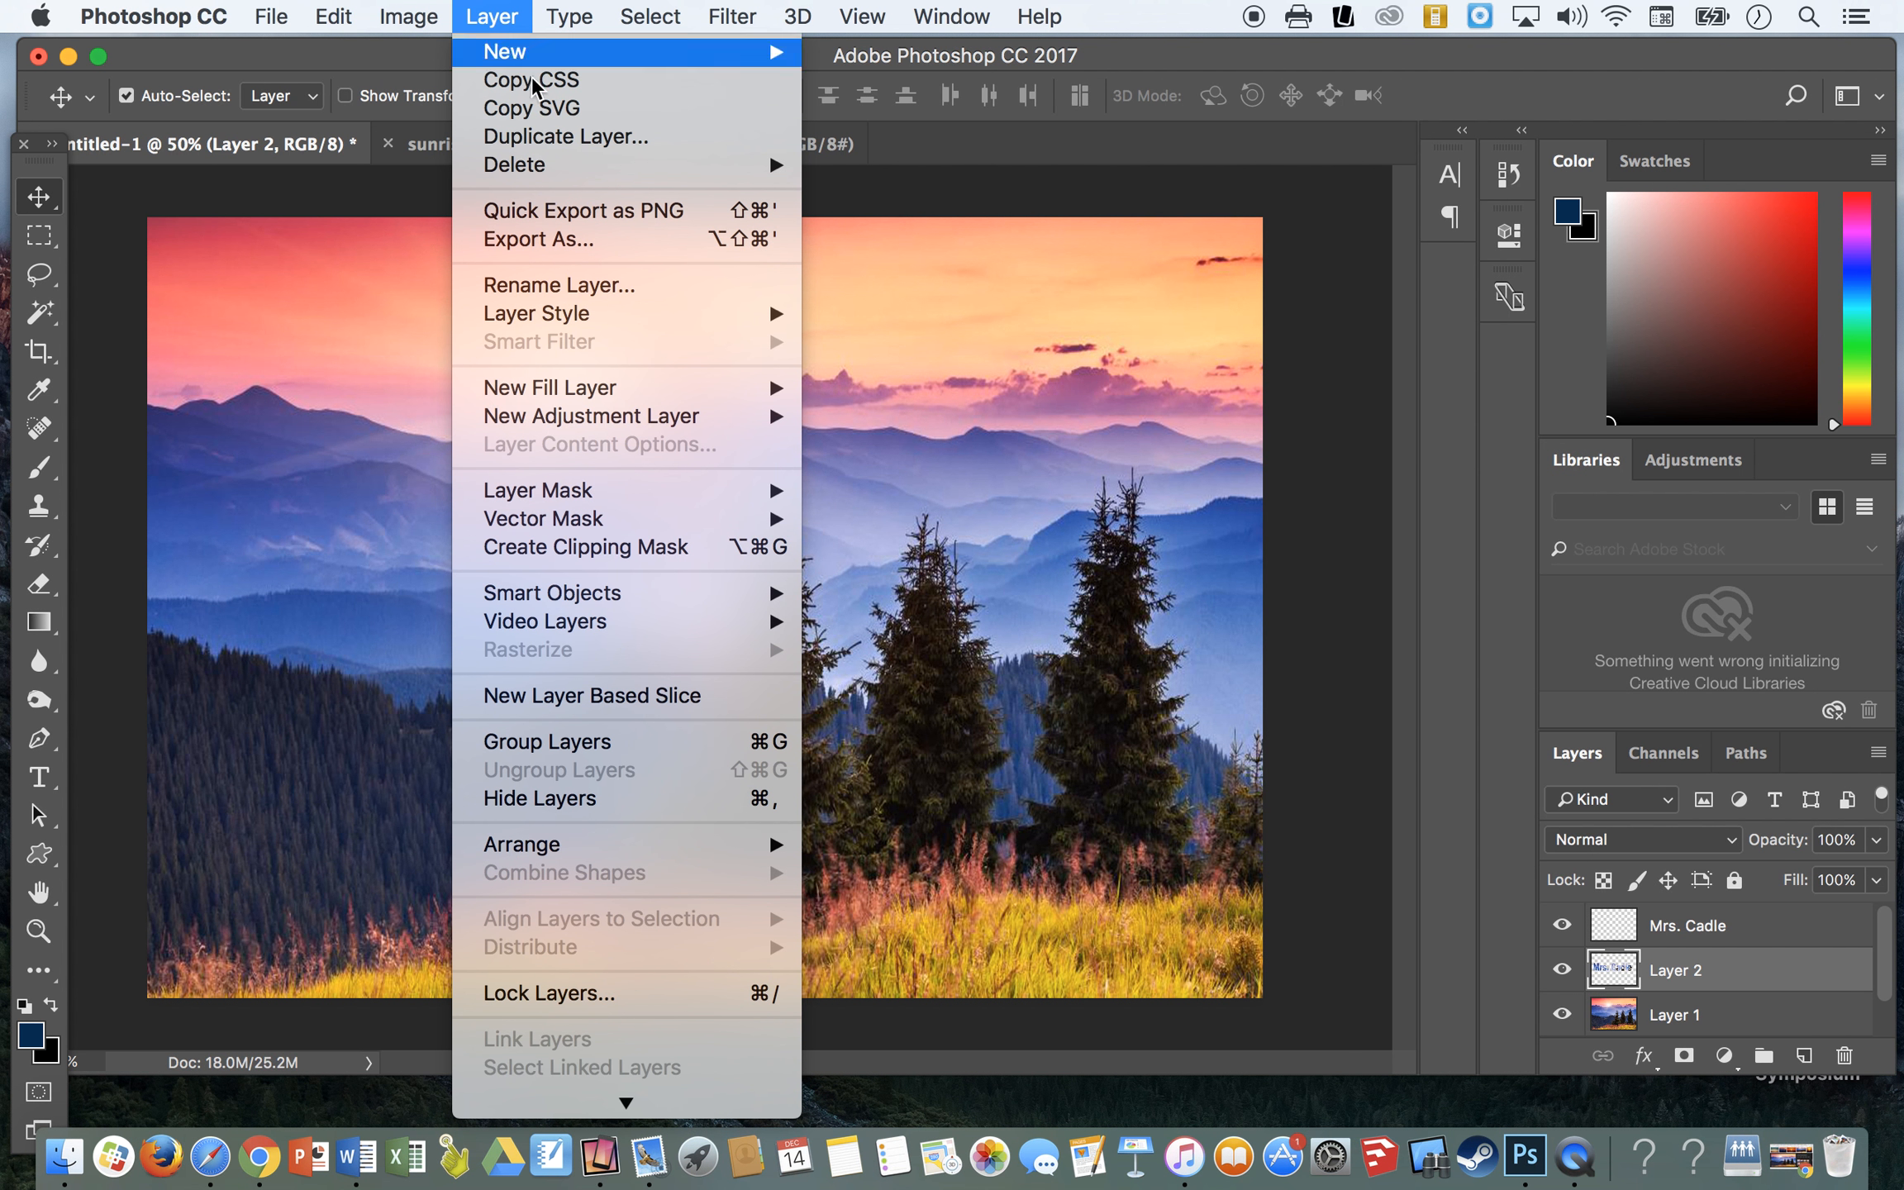
{"action": "mouse_move", "coordinate": [661, 316]}
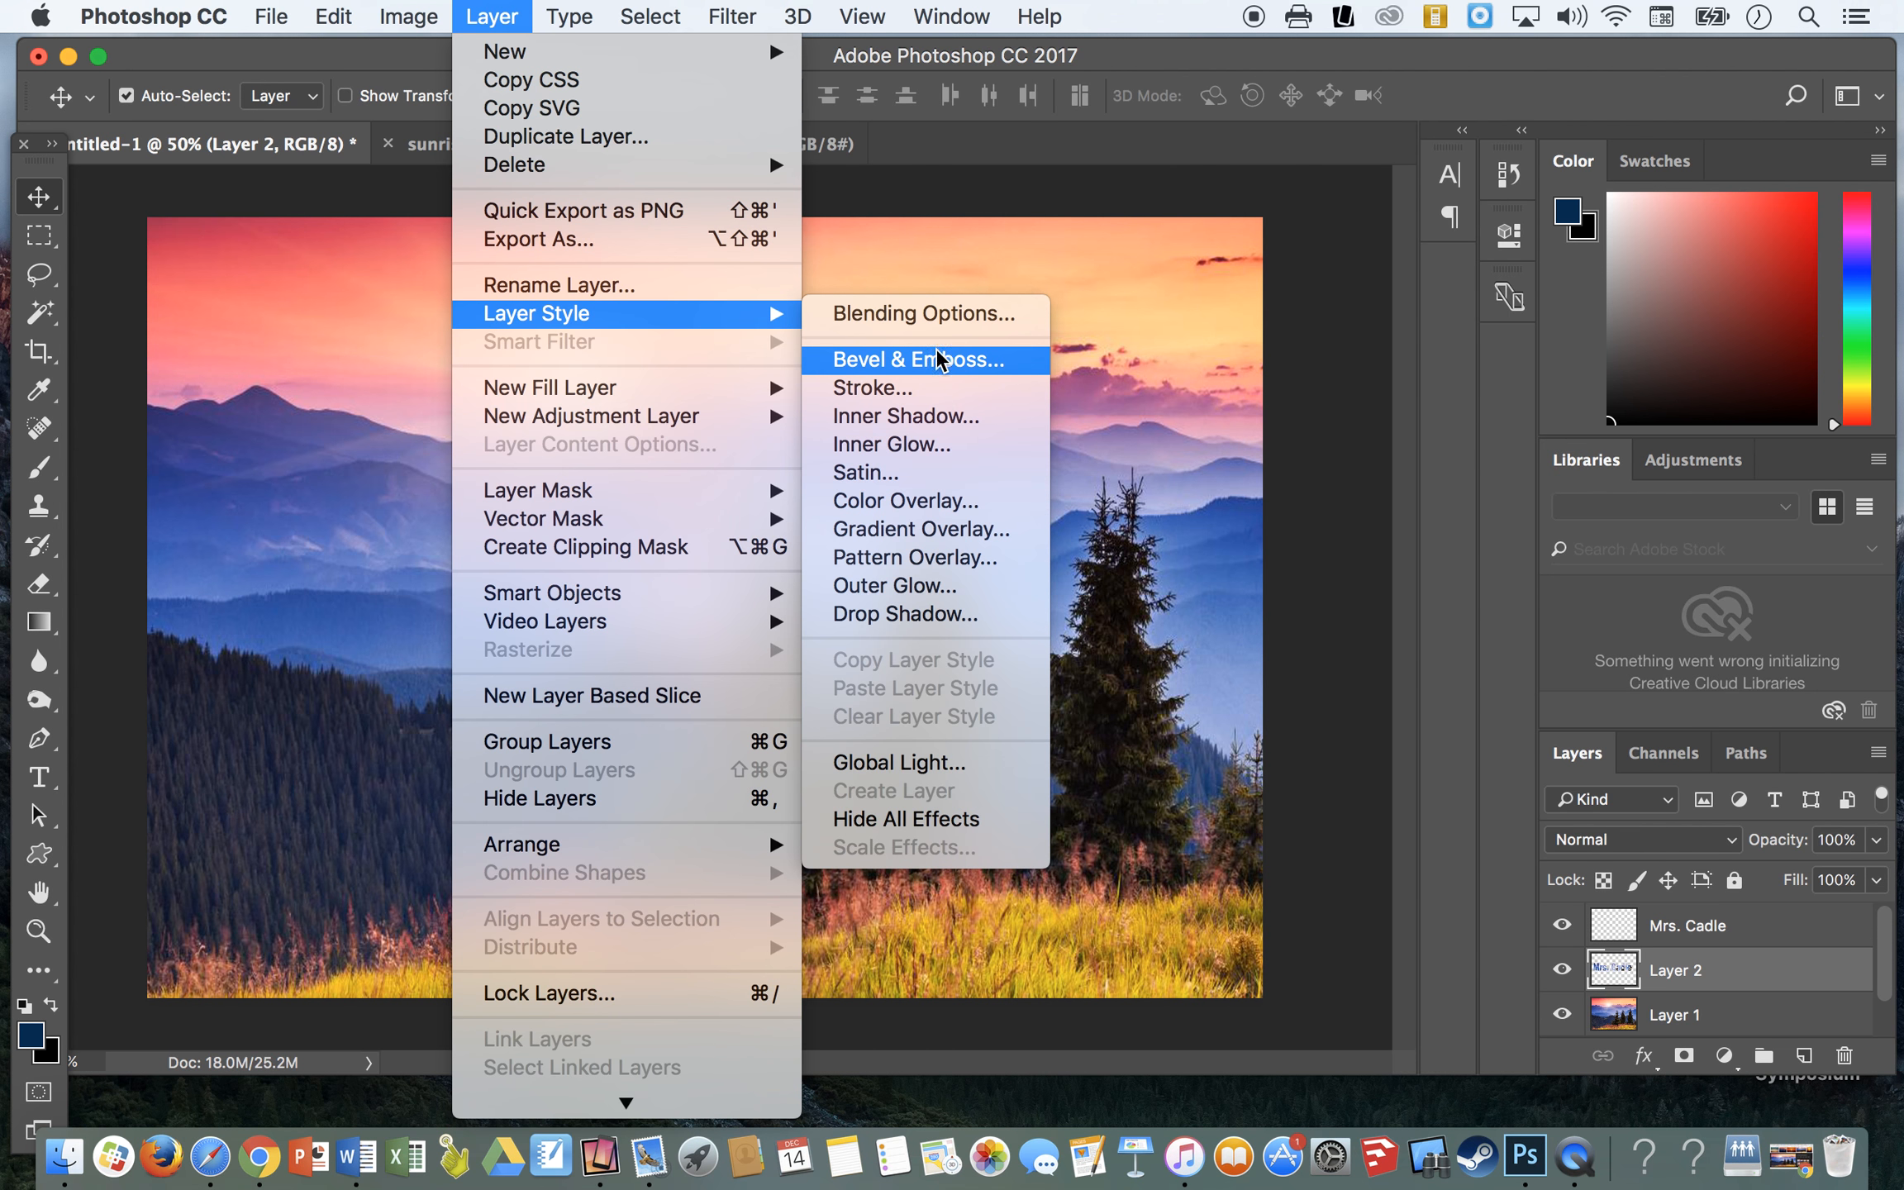
{"action": "left_click", "coordinate": [899, 614]}
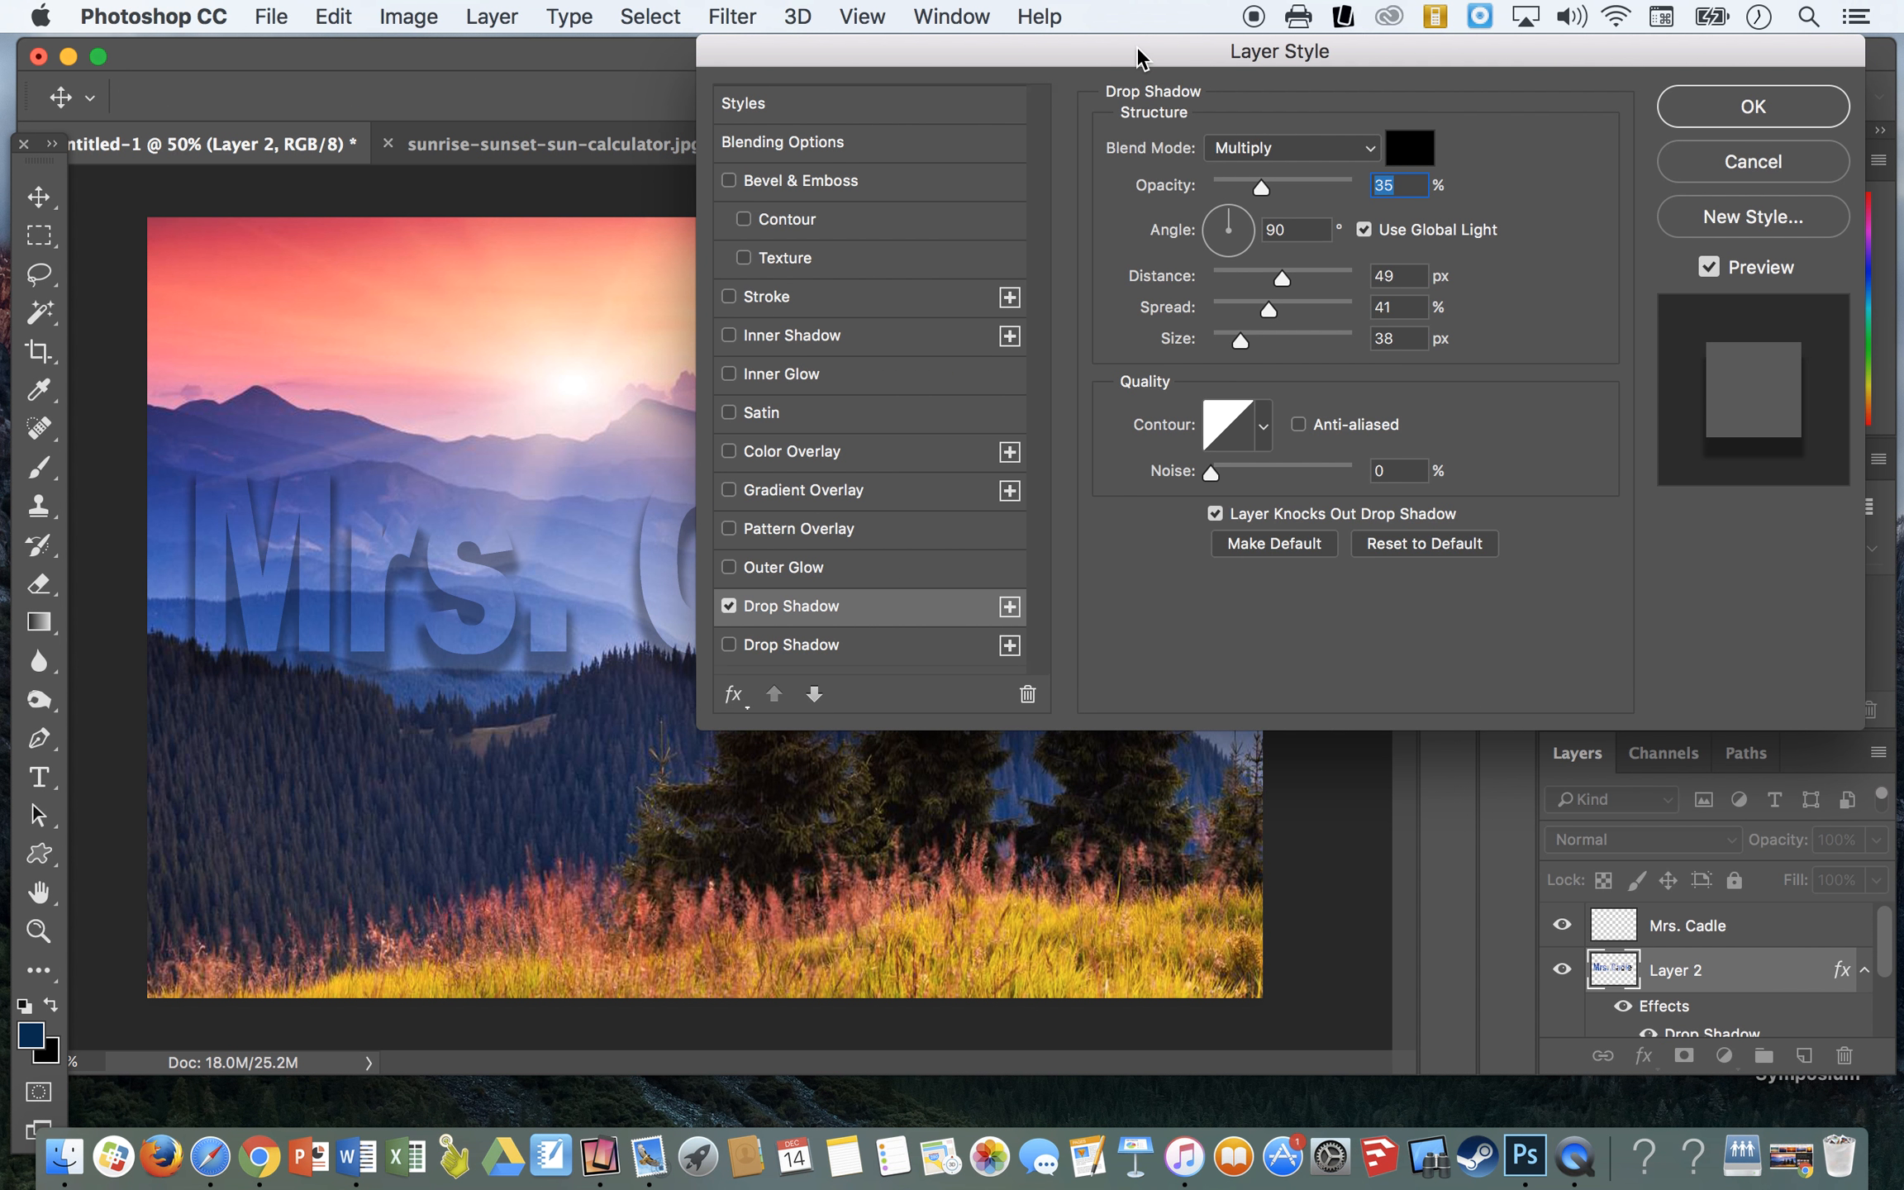
{"action": "left_click_drag", "start_coordinate": [1144, 53], "coordinate": [1375, 52]}
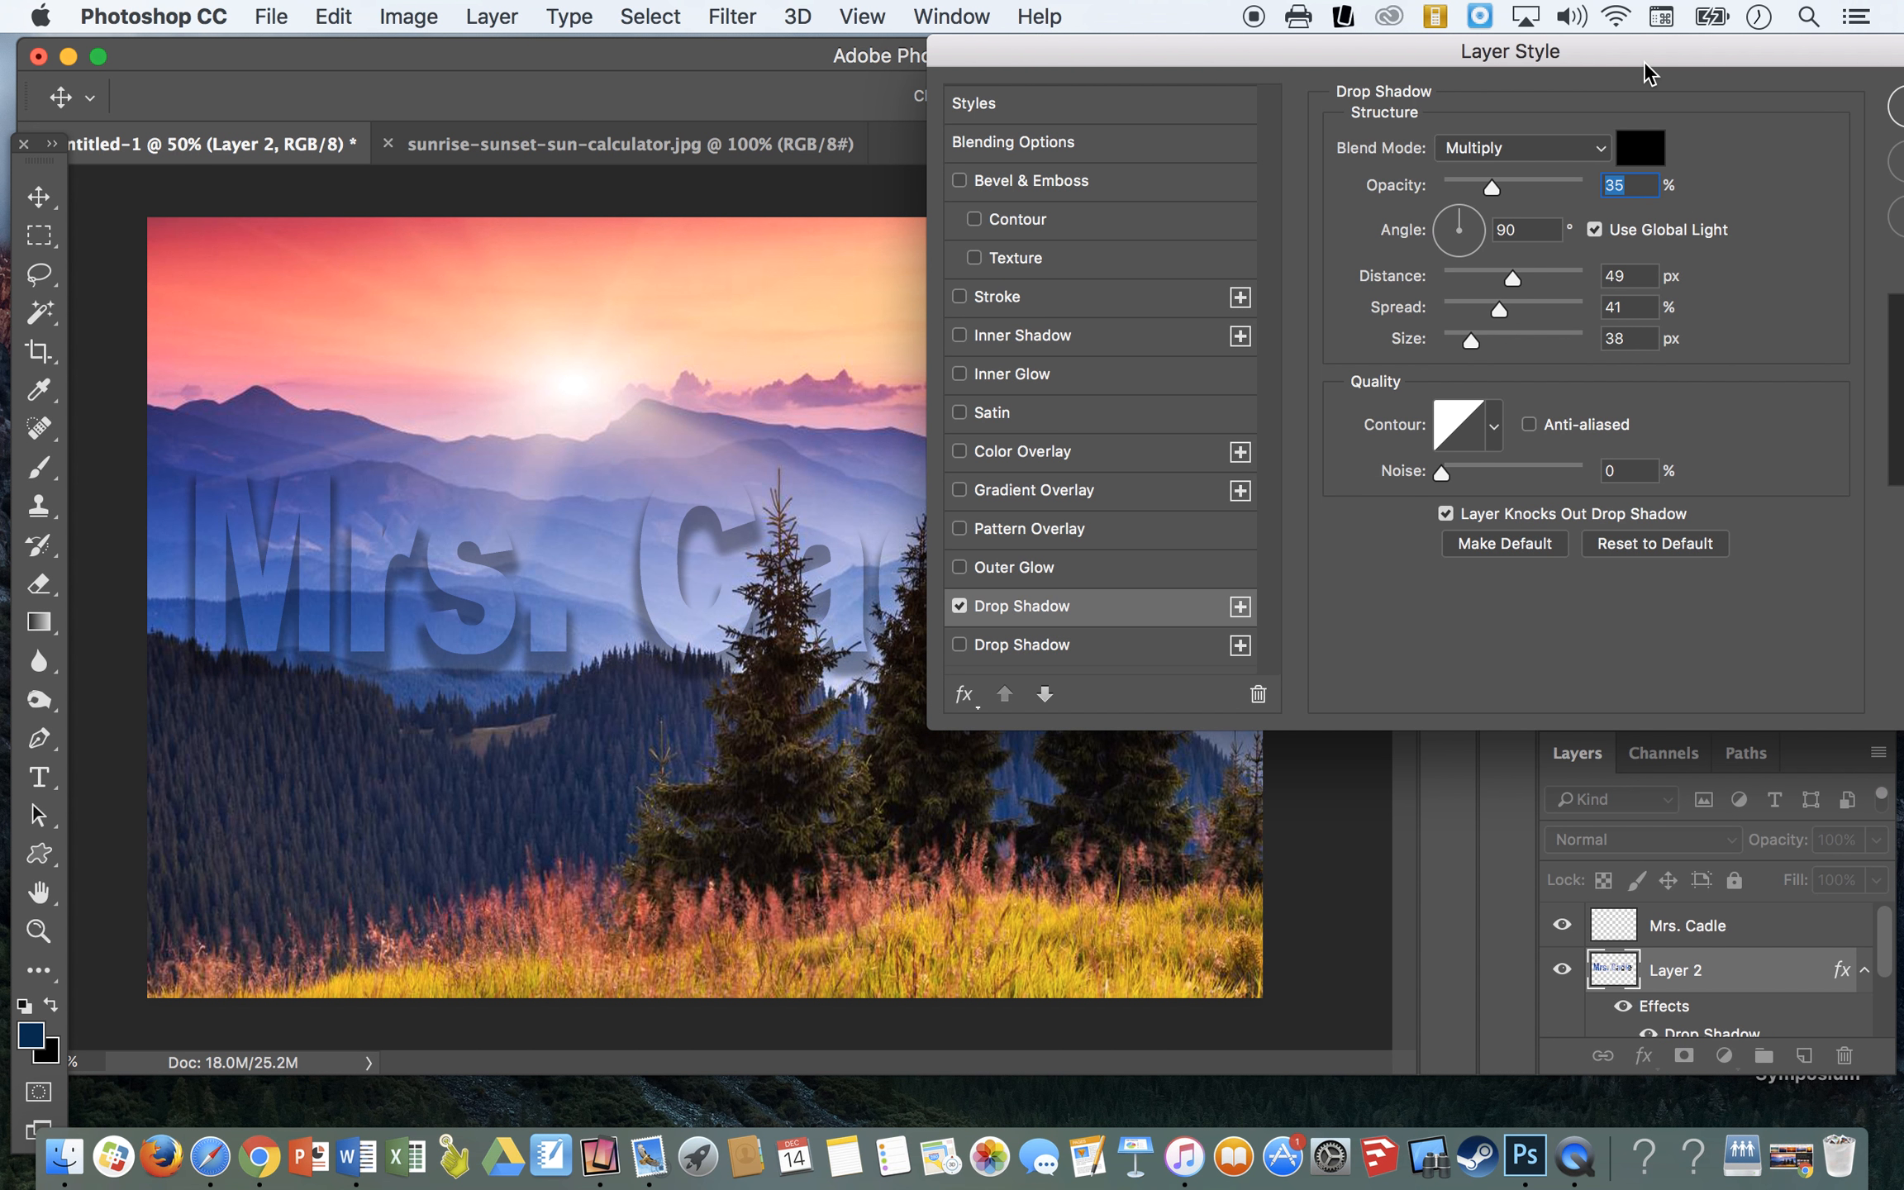
{"action": "left_click_drag", "start_coordinate": [1643, 61], "coordinate": [1491, 62]}
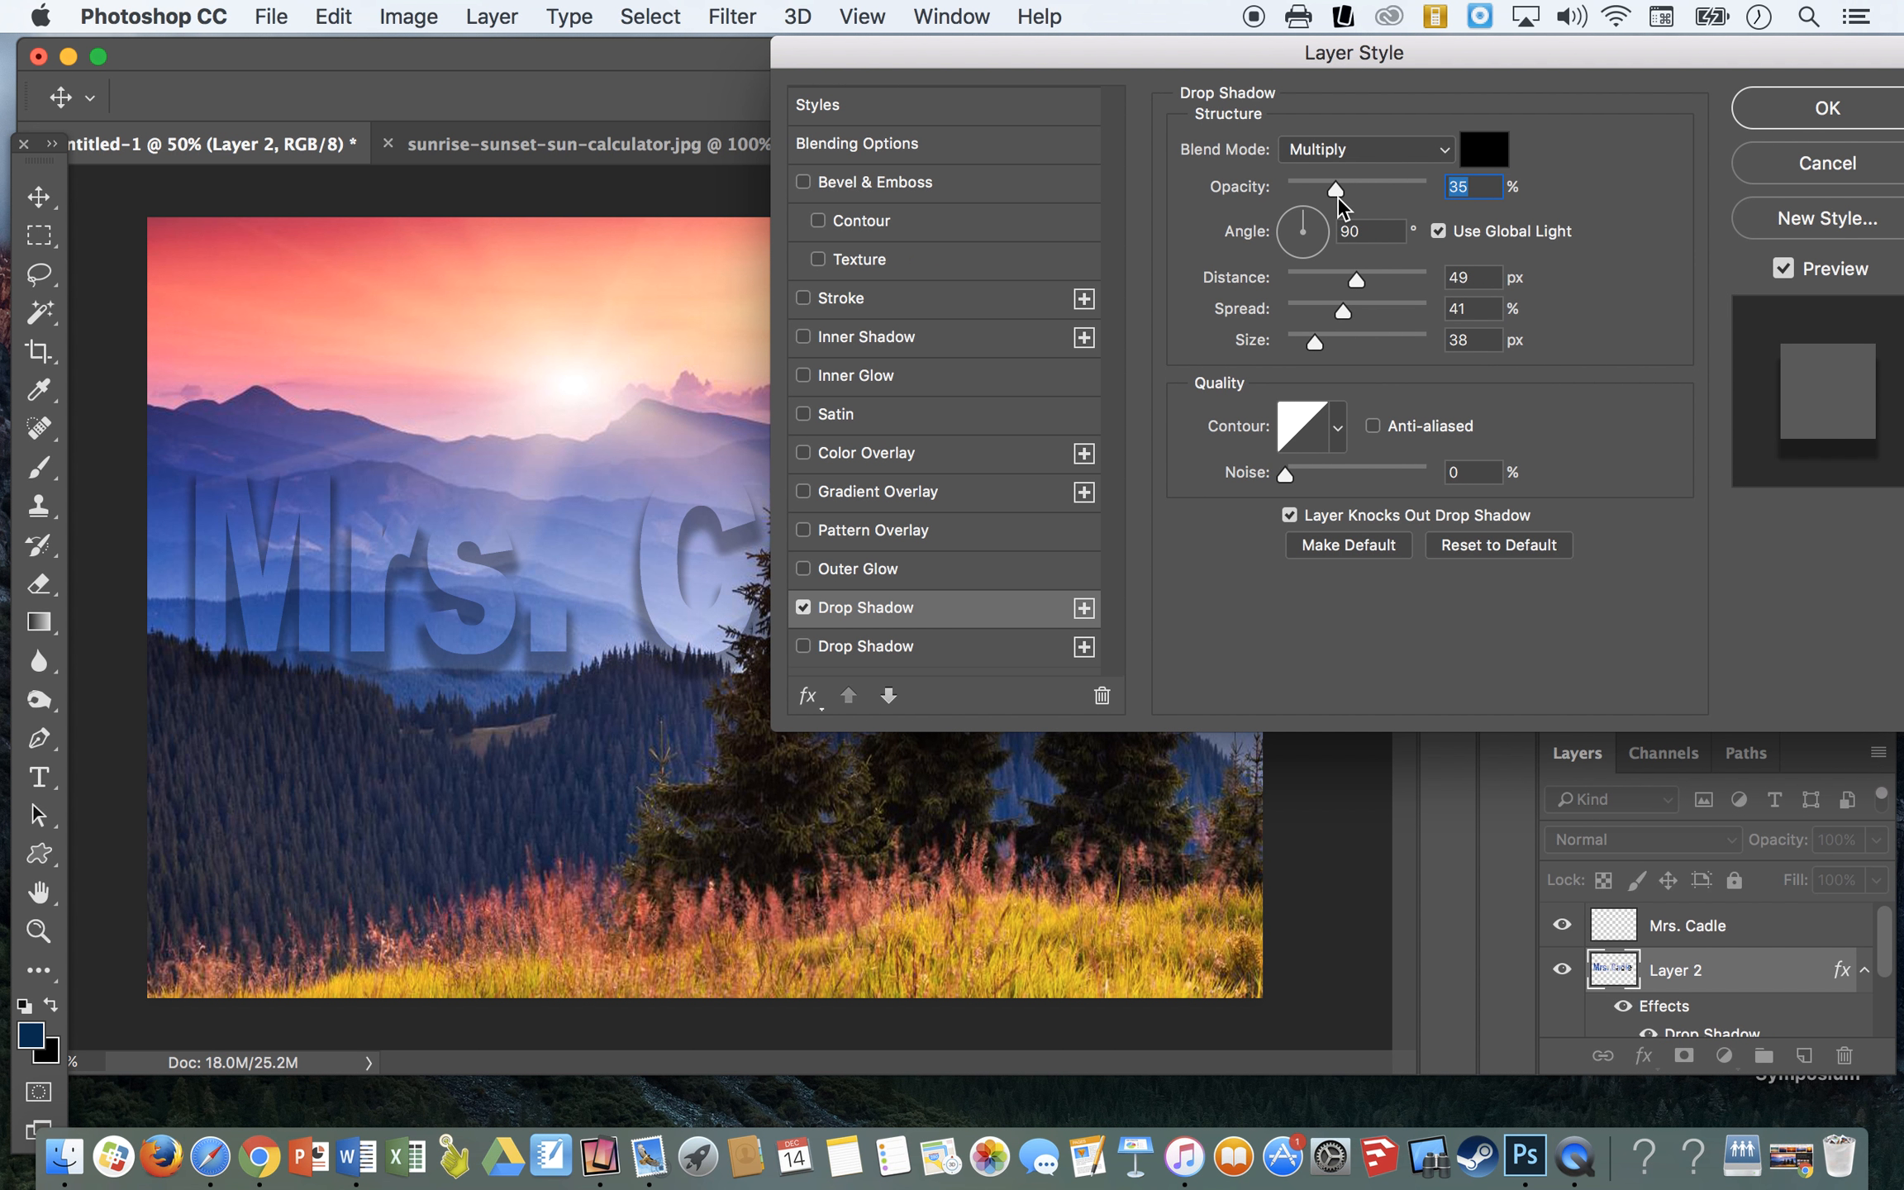
{"action": "left_click_drag", "start_coordinate": [1335, 194], "coordinate": [1379, 190]}
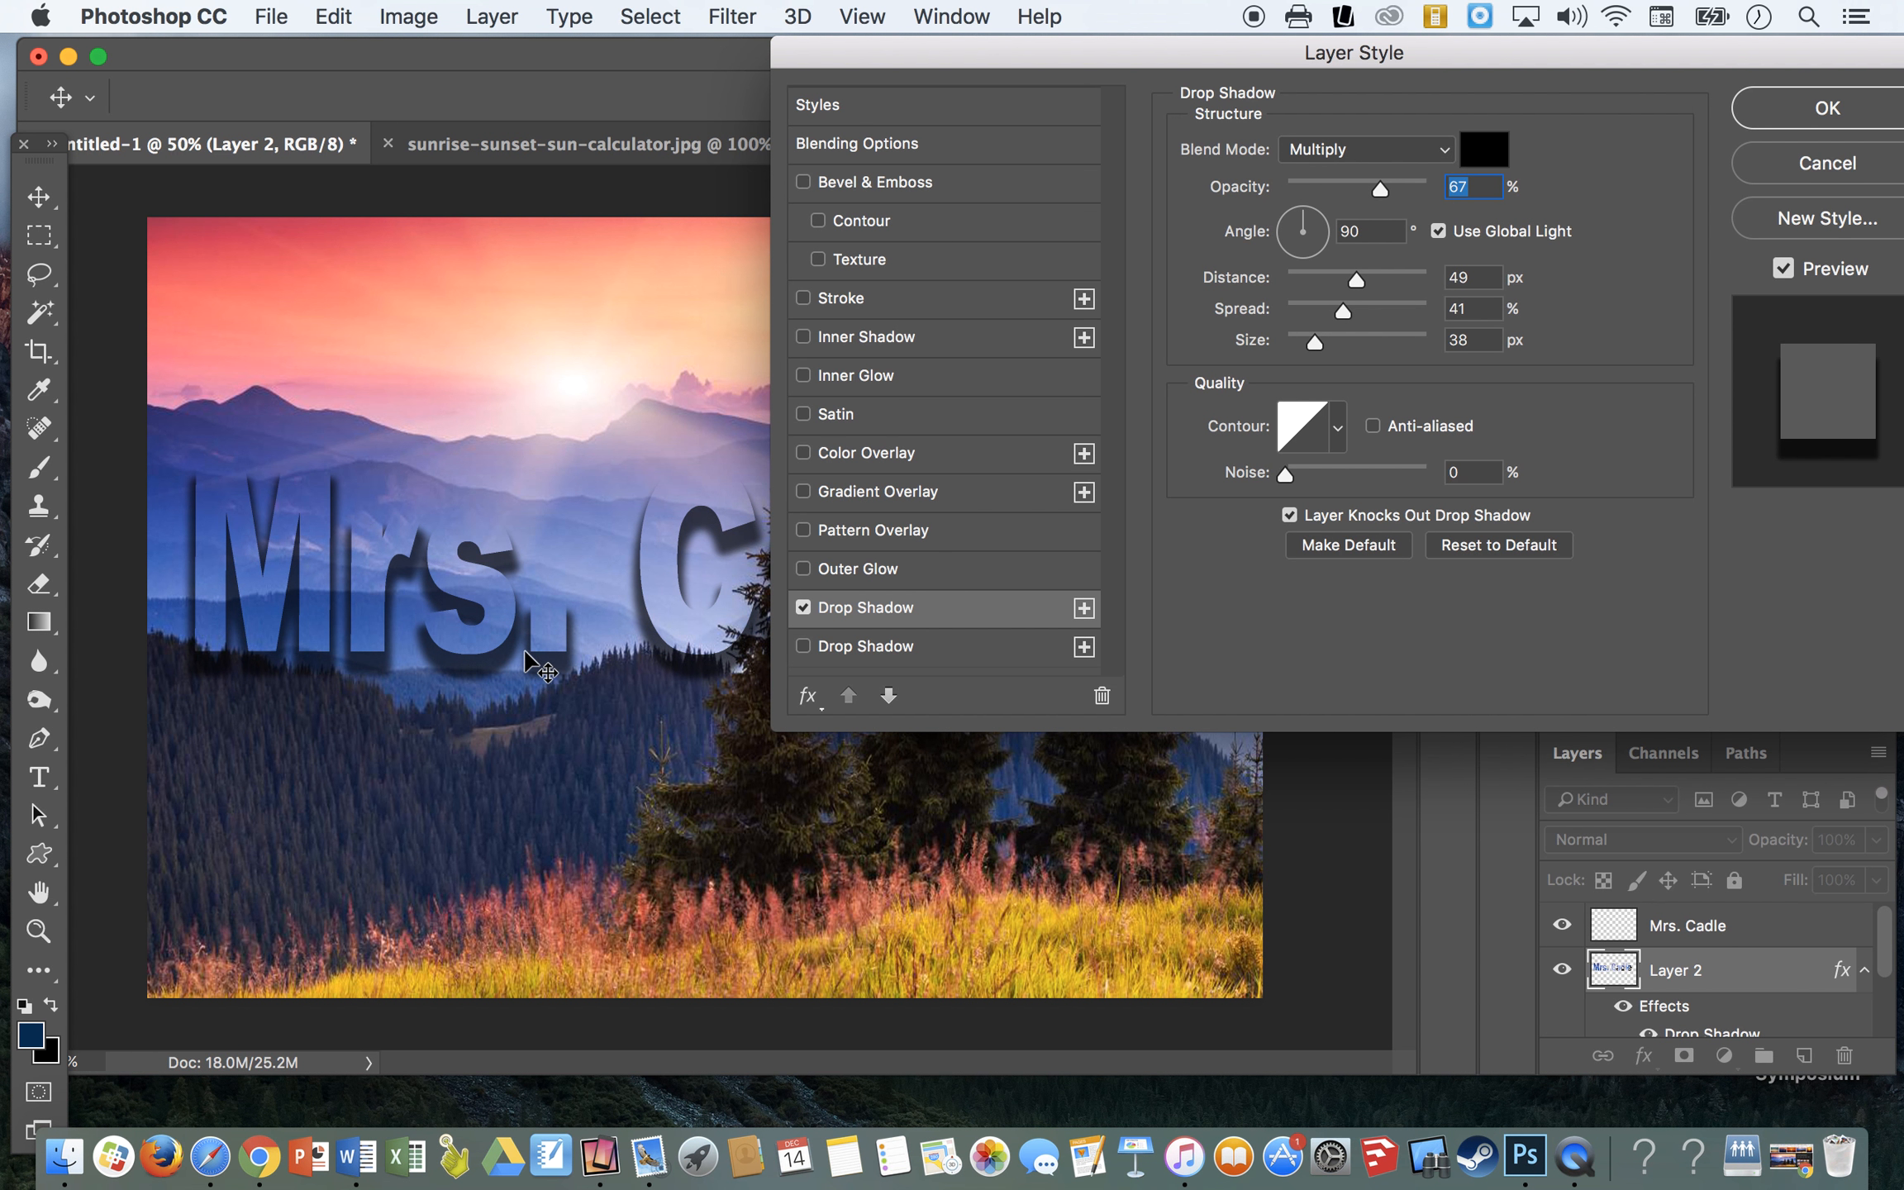
{"action": "mouse_move", "coordinate": [1361, 281]}
{"action": "left_mouse_down"}
{"action": "mouse_move", "coordinate": [1383, 279]}
{"action": "mouse_move", "coordinate": [1328, 277]}
{"action": "left_mouse_up"}
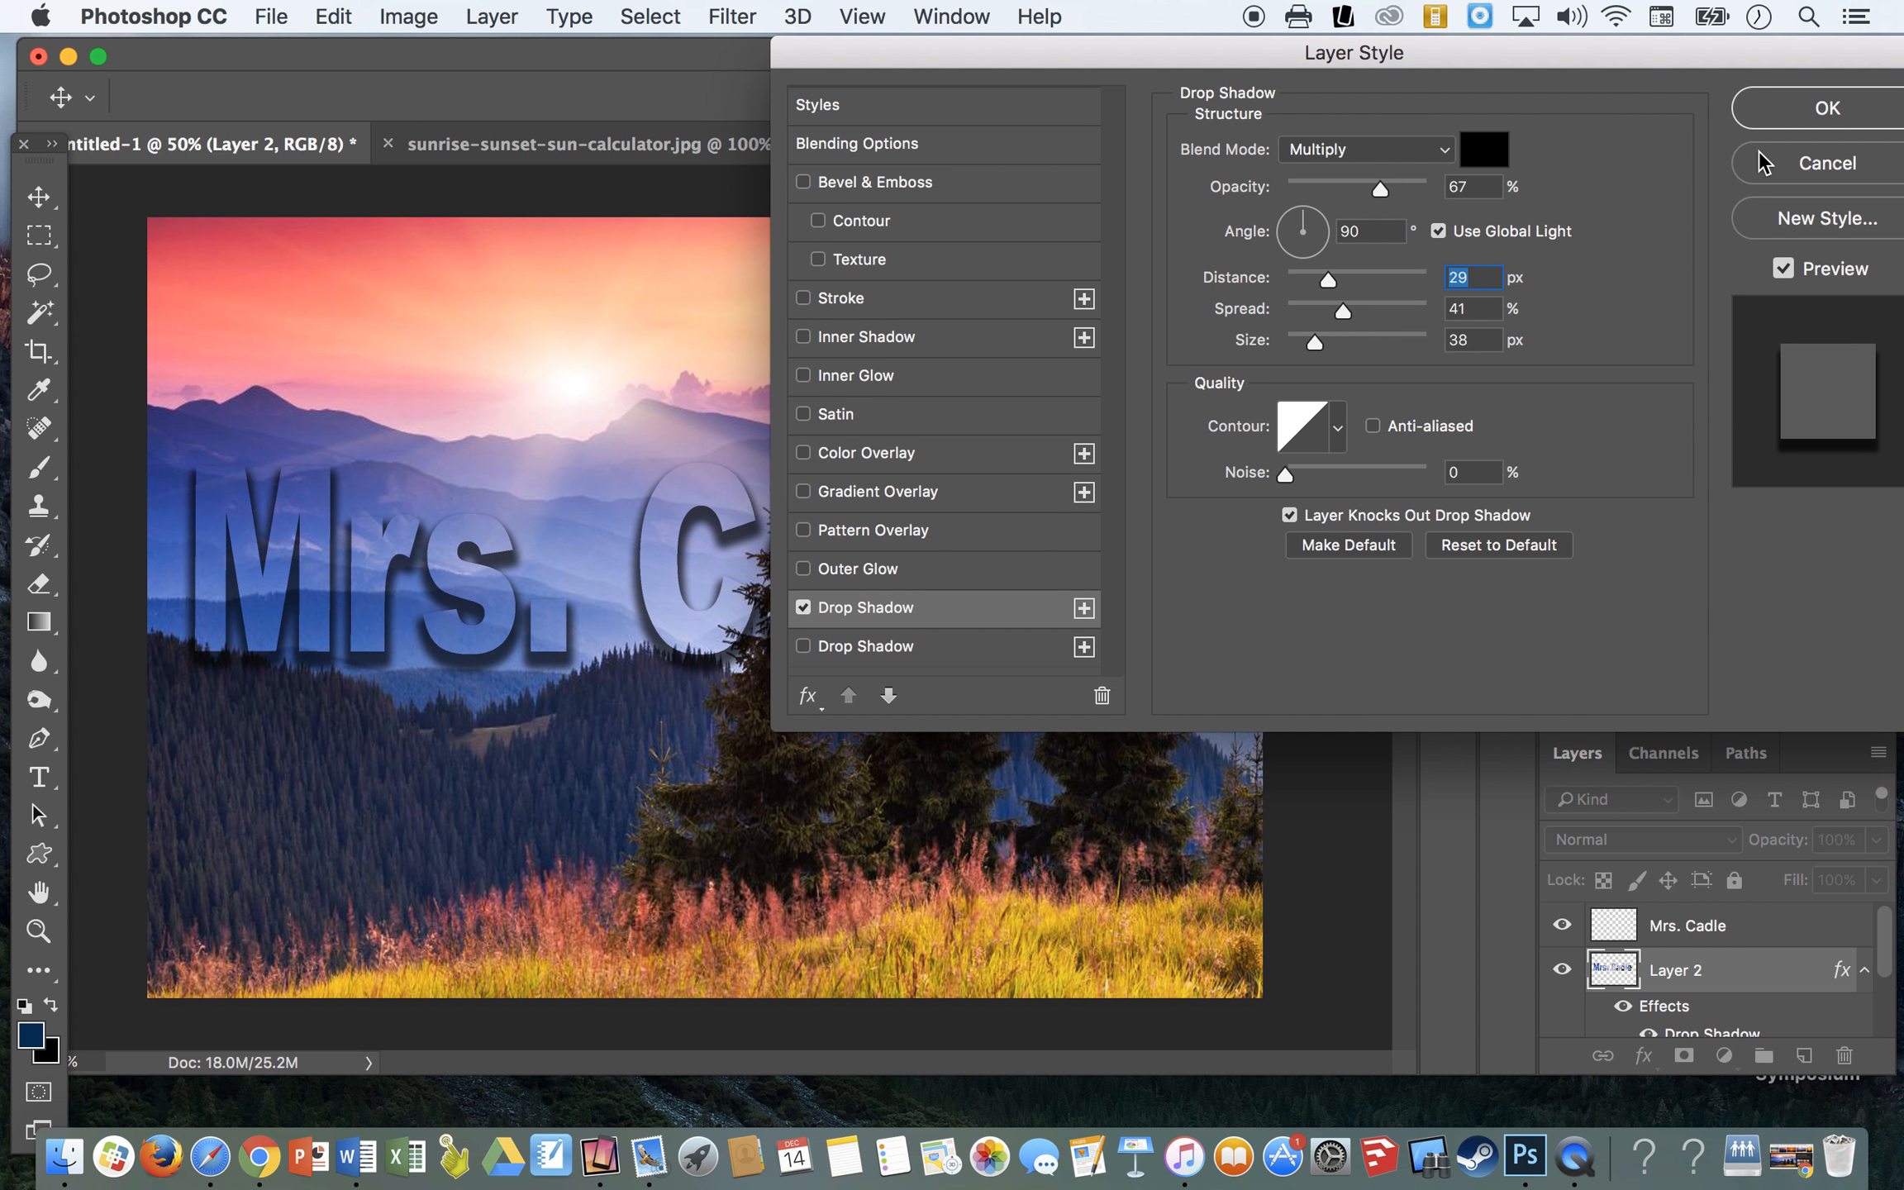
{"action": "left_click", "coordinate": [1793, 112]}
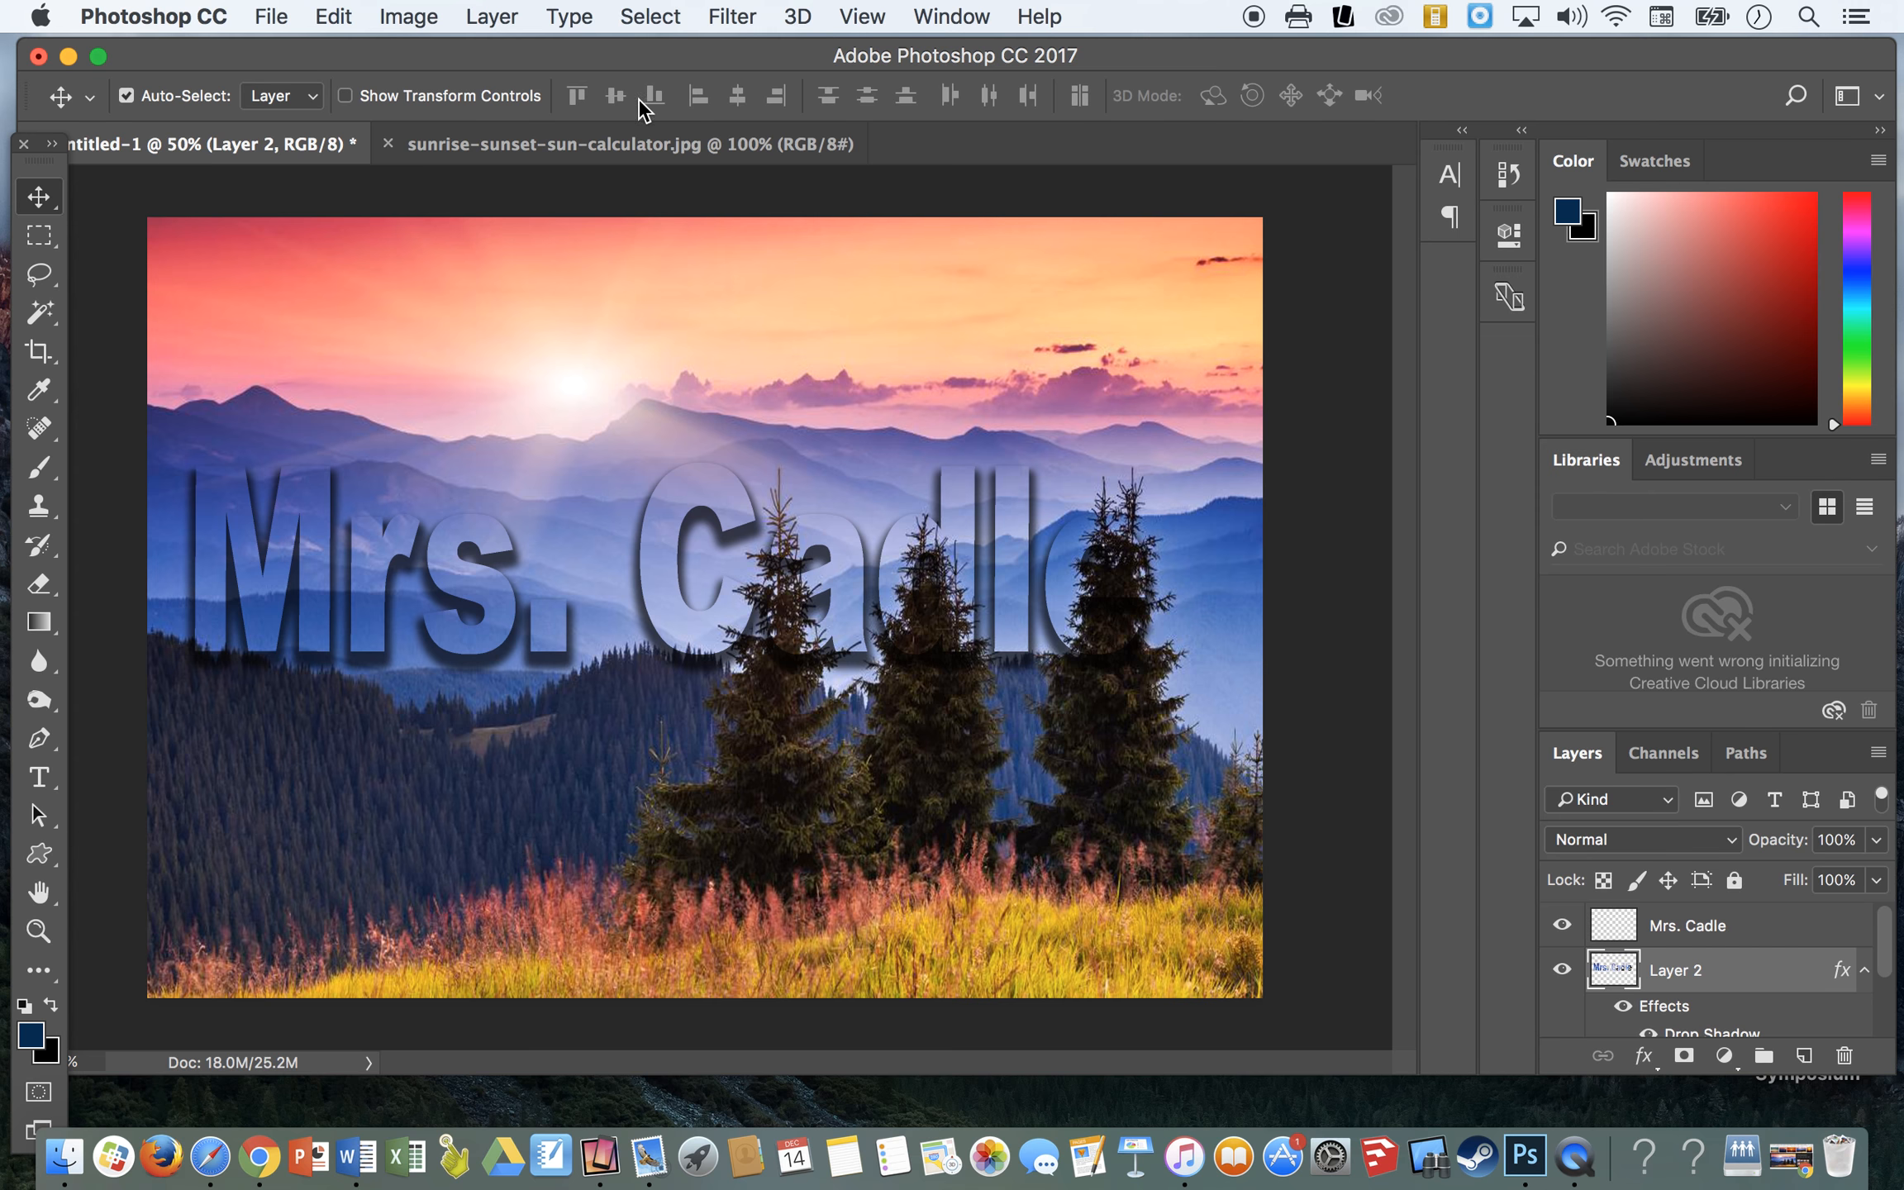
- Add a Bevel & Emboss effect to the landscape-filled letters layer, using the Smooth technique
{"action": "left_click", "coordinate": [502, 23]}
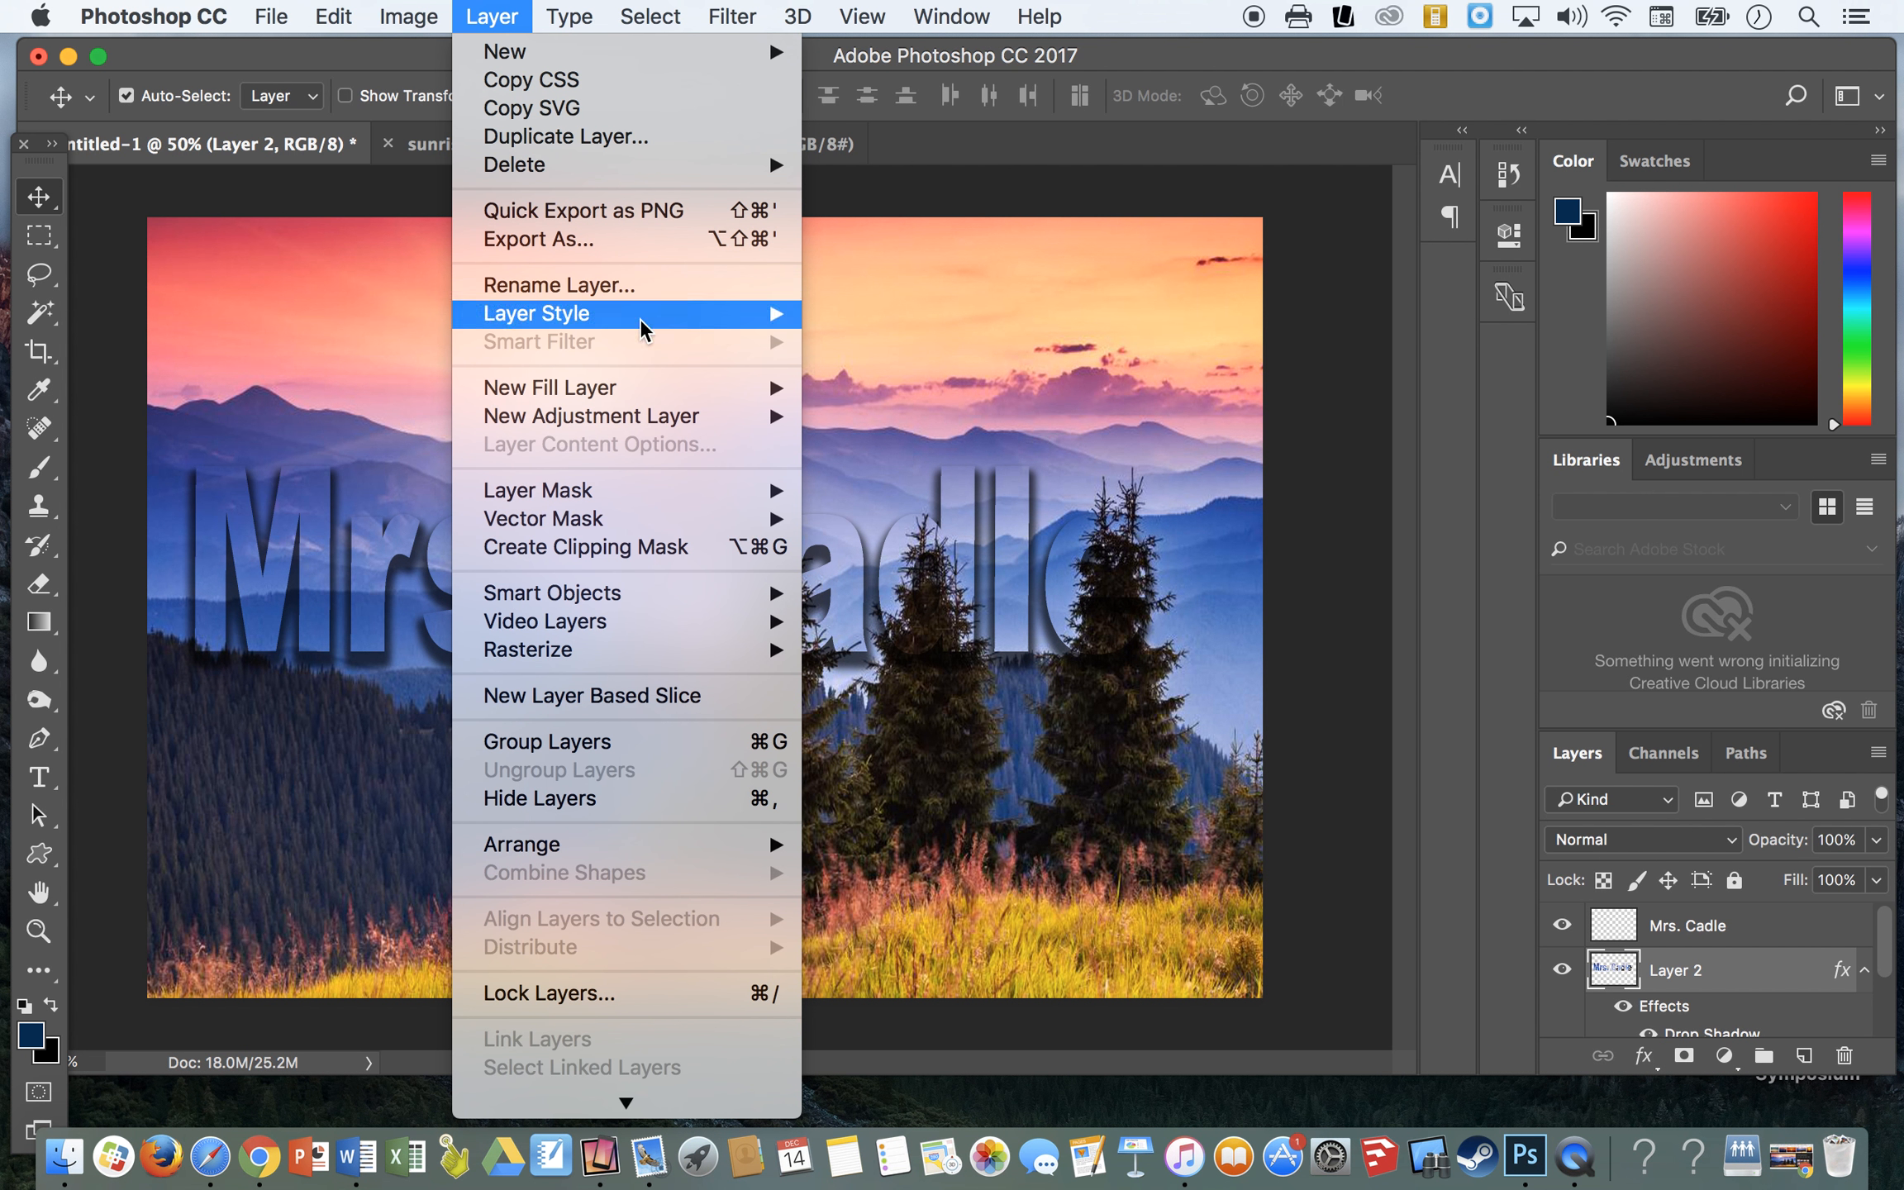
{"action": "mouse_move", "coordinate": [789, 322]}
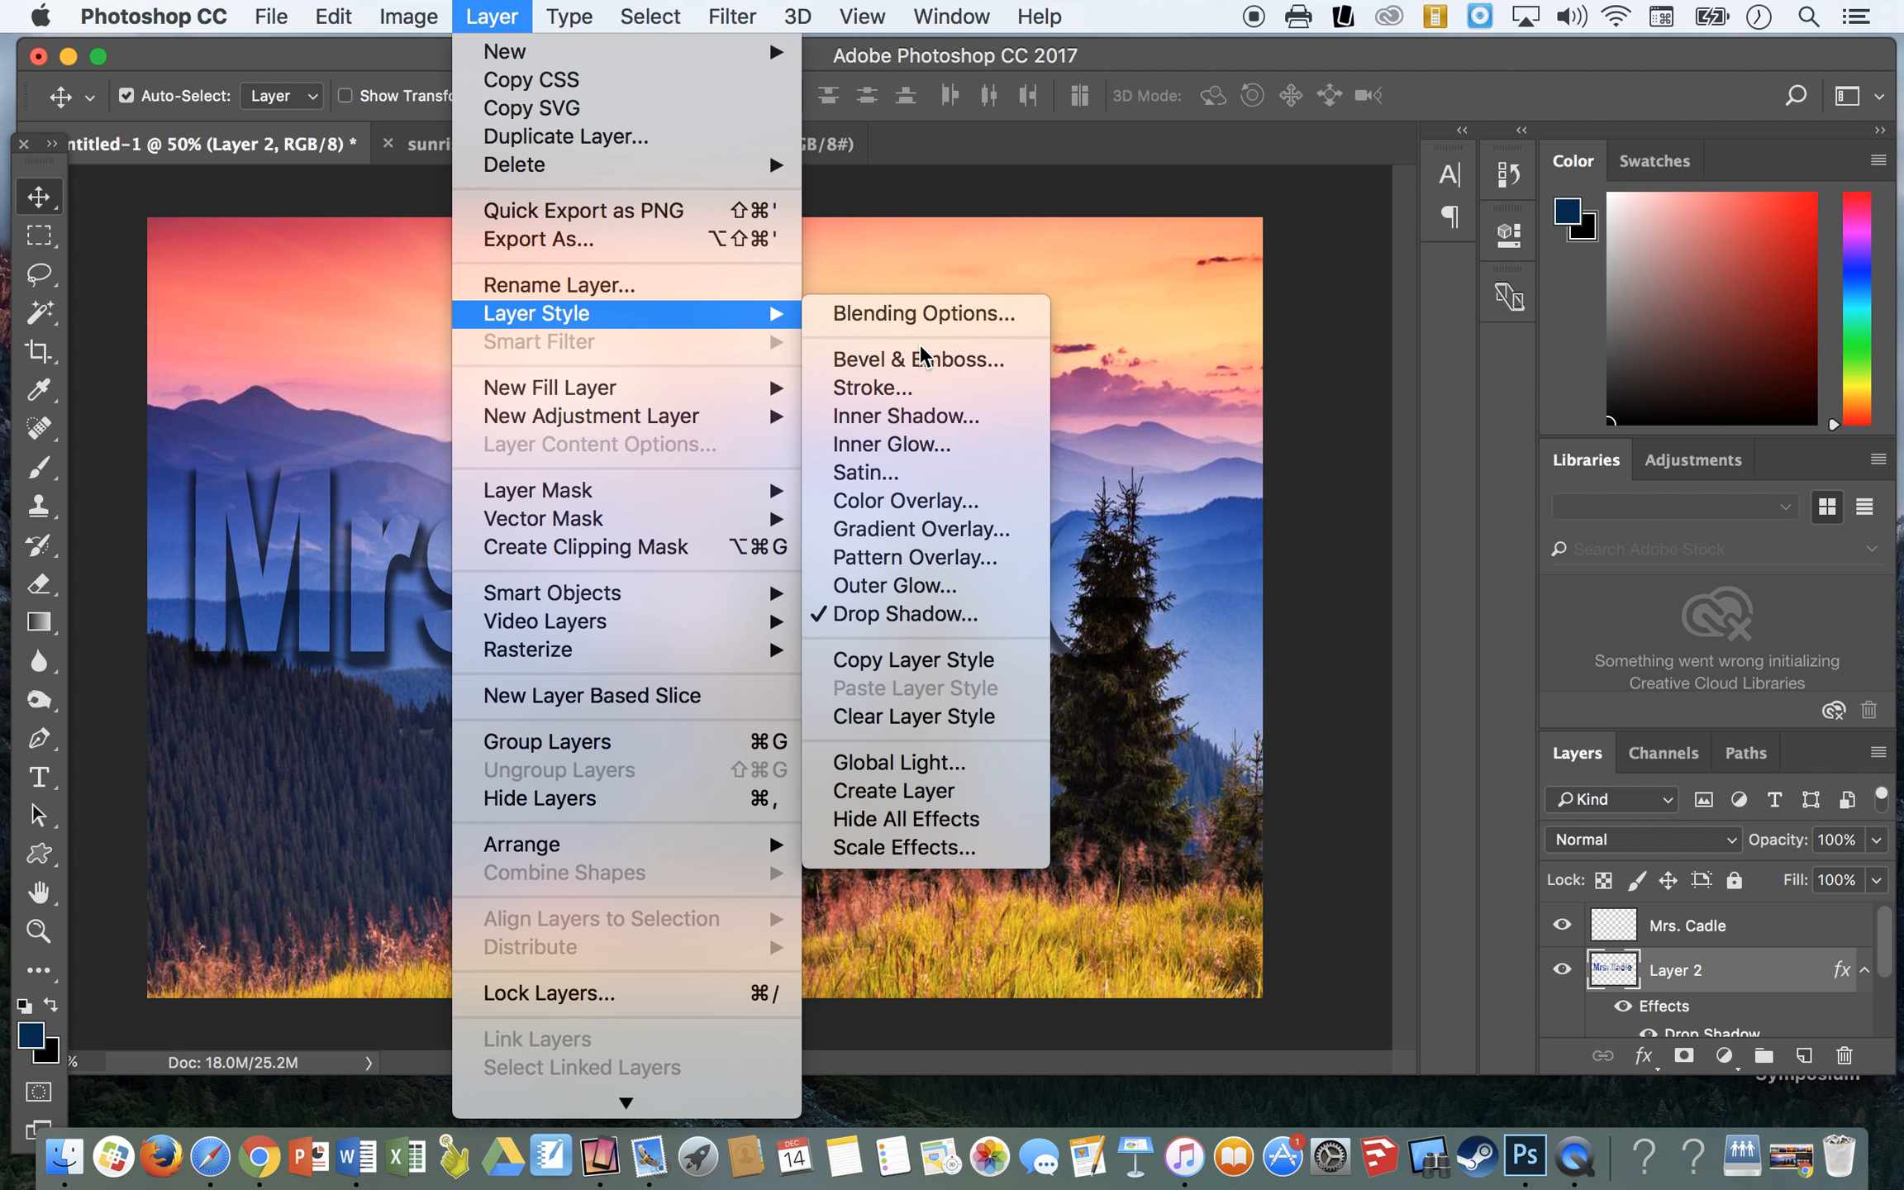
{"action": "left_click", "coordinate": [899, 359]}
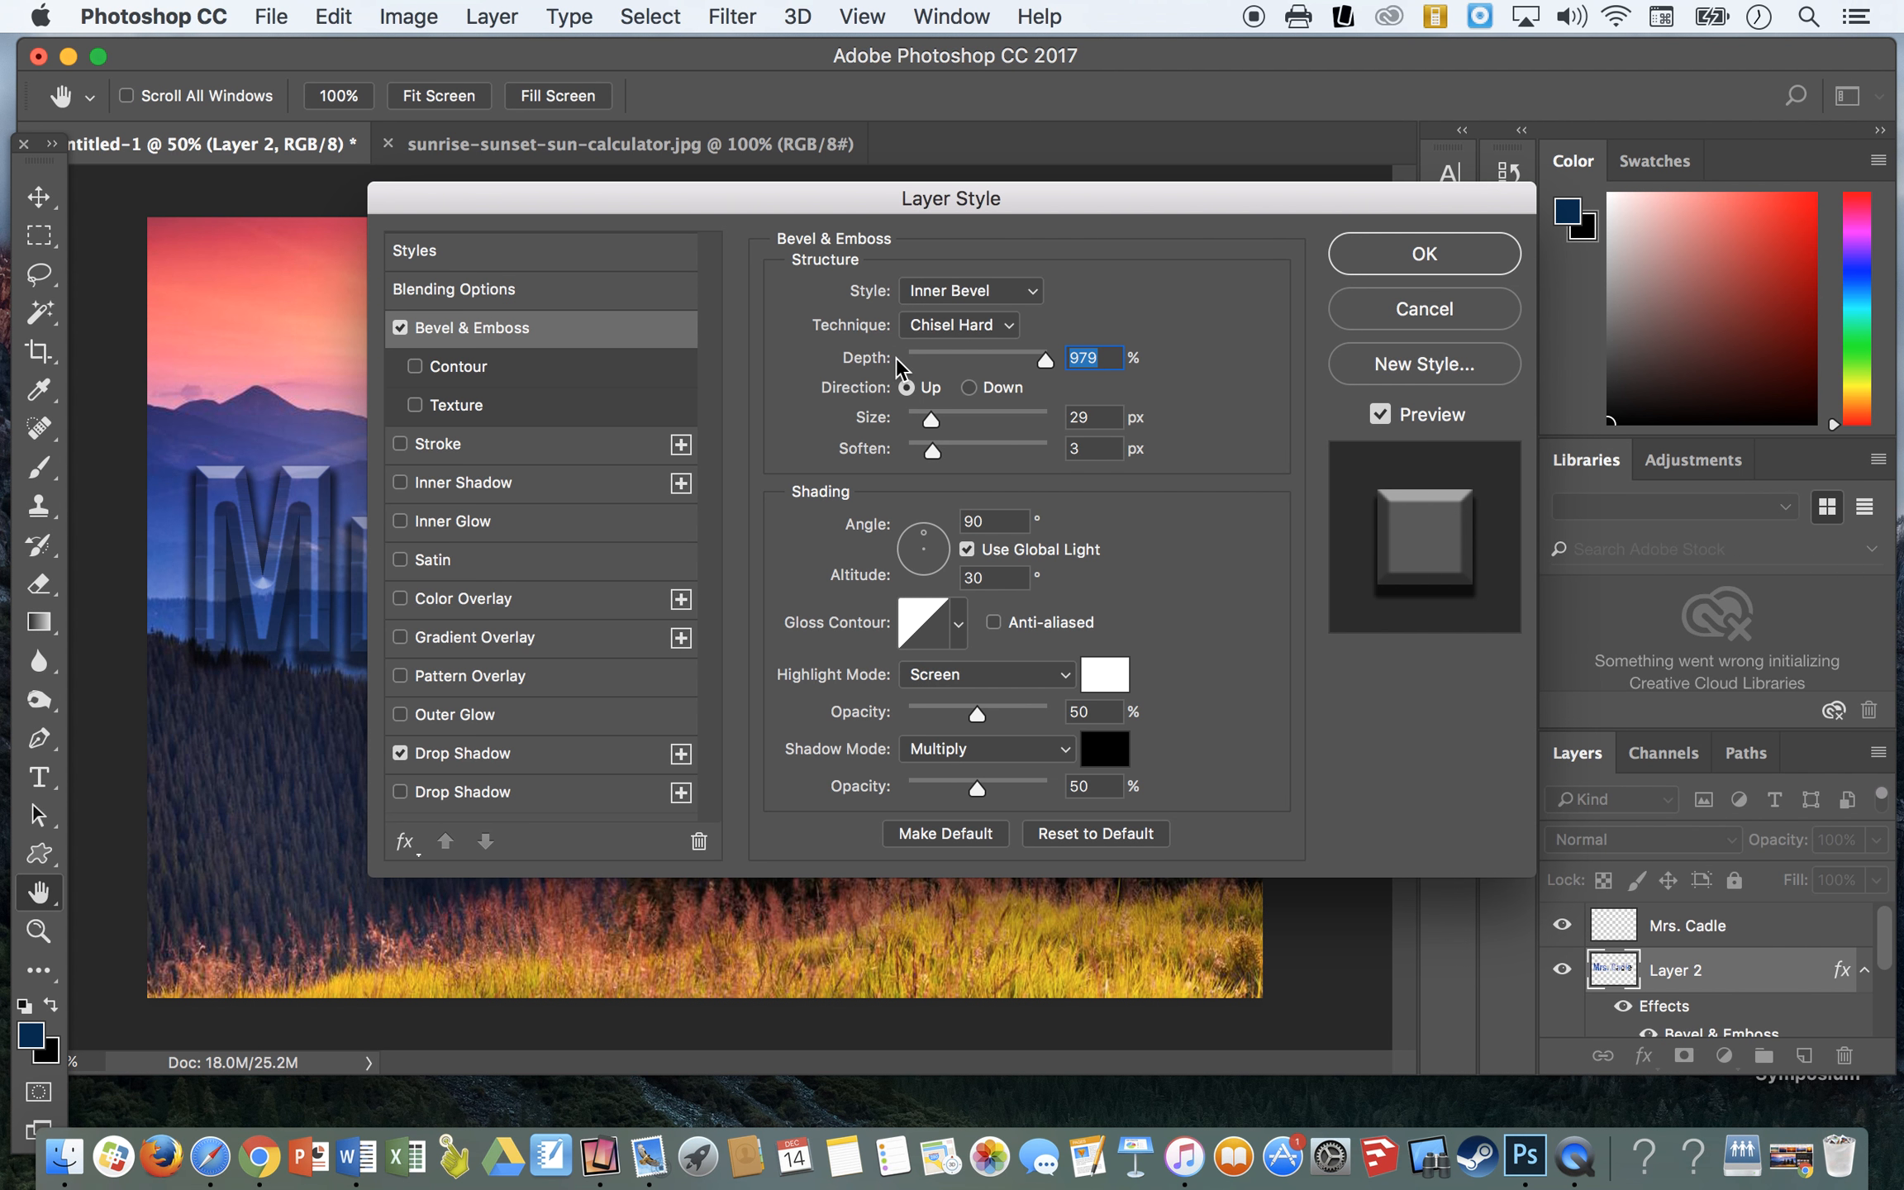
{"action": "left_click_drag", "start_coordinate": [822, 200], "coordinate": [1274, 117]}
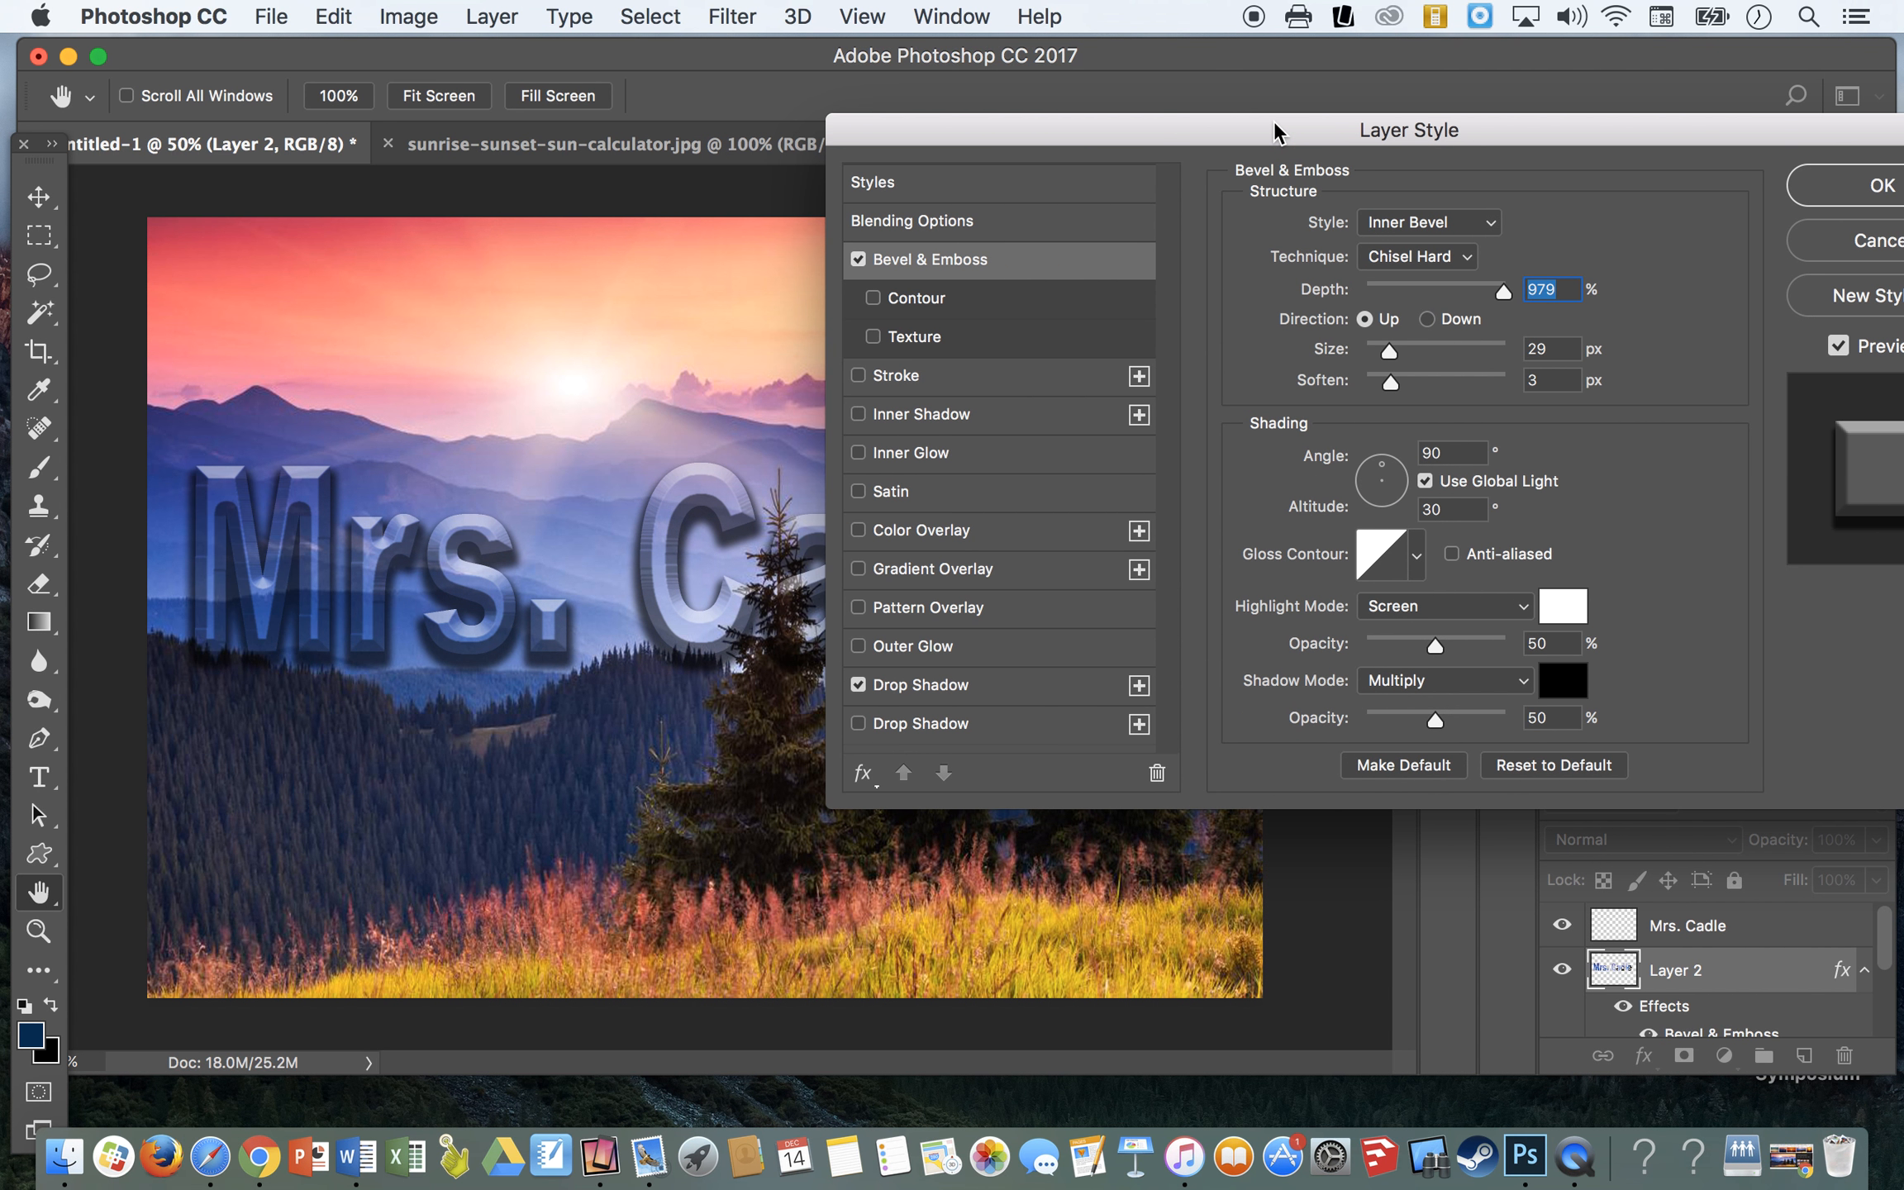
{"action": "left_click", "coordinate": [1413, 255]}
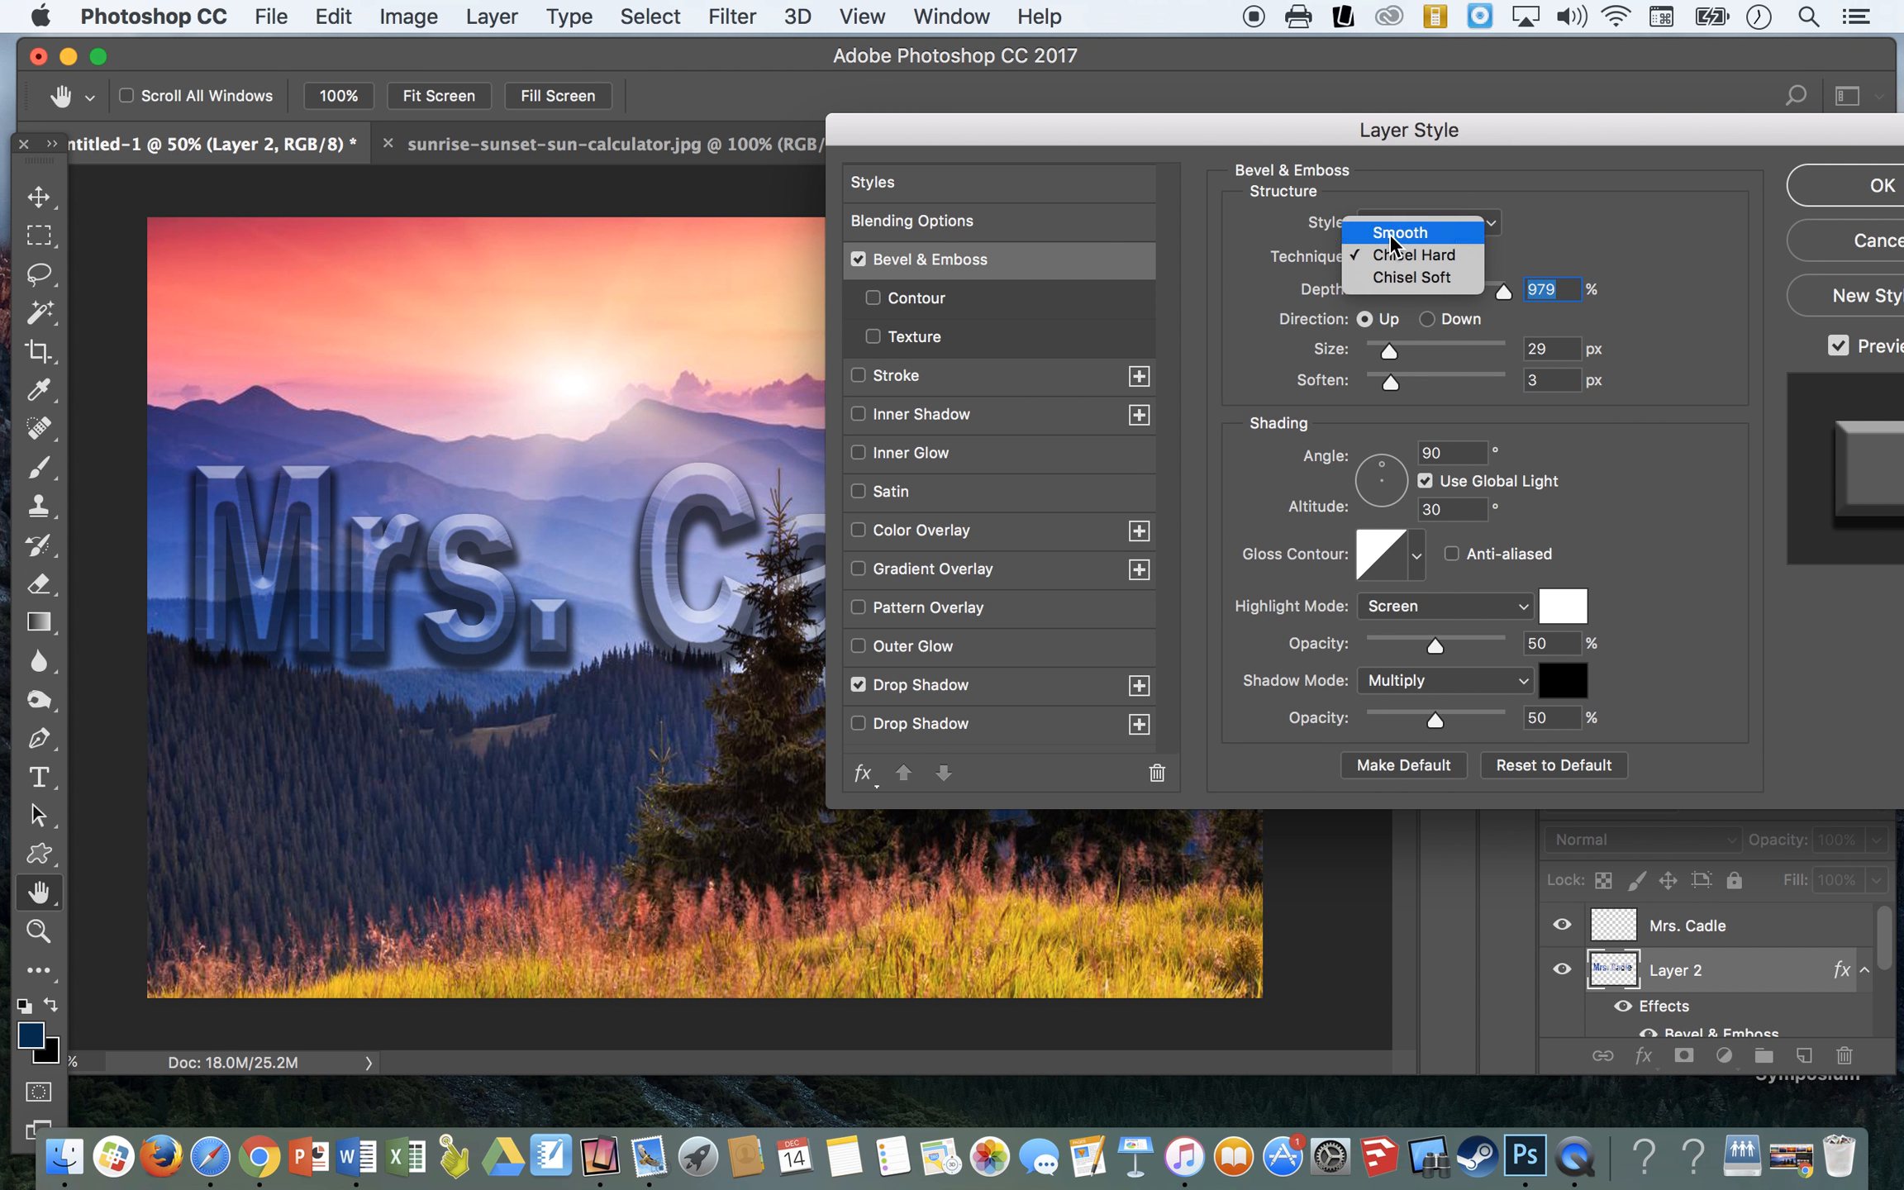
{"action": "left_click", "coordinate": [1389, 234]}
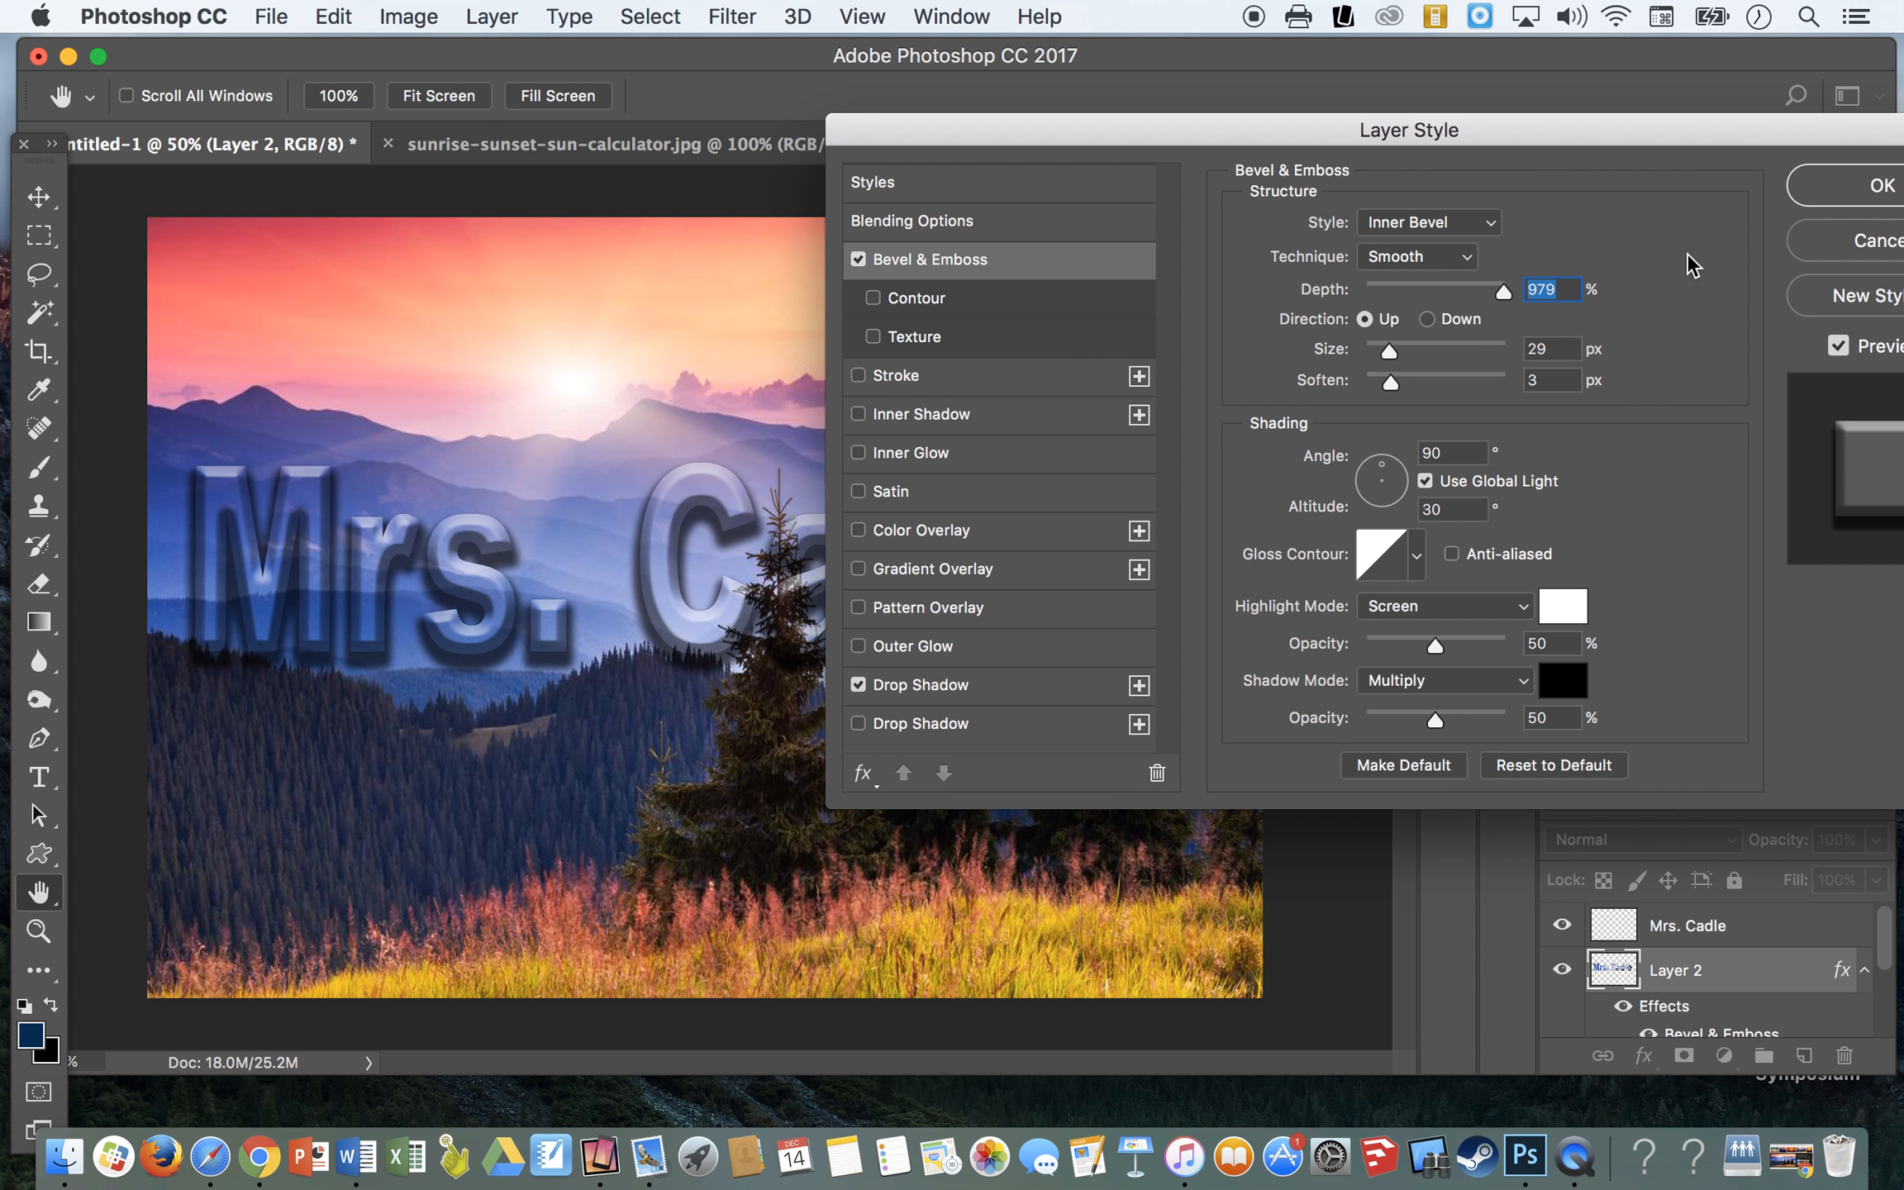
{"action": "left_click", "coordinate": [1864, 187]}
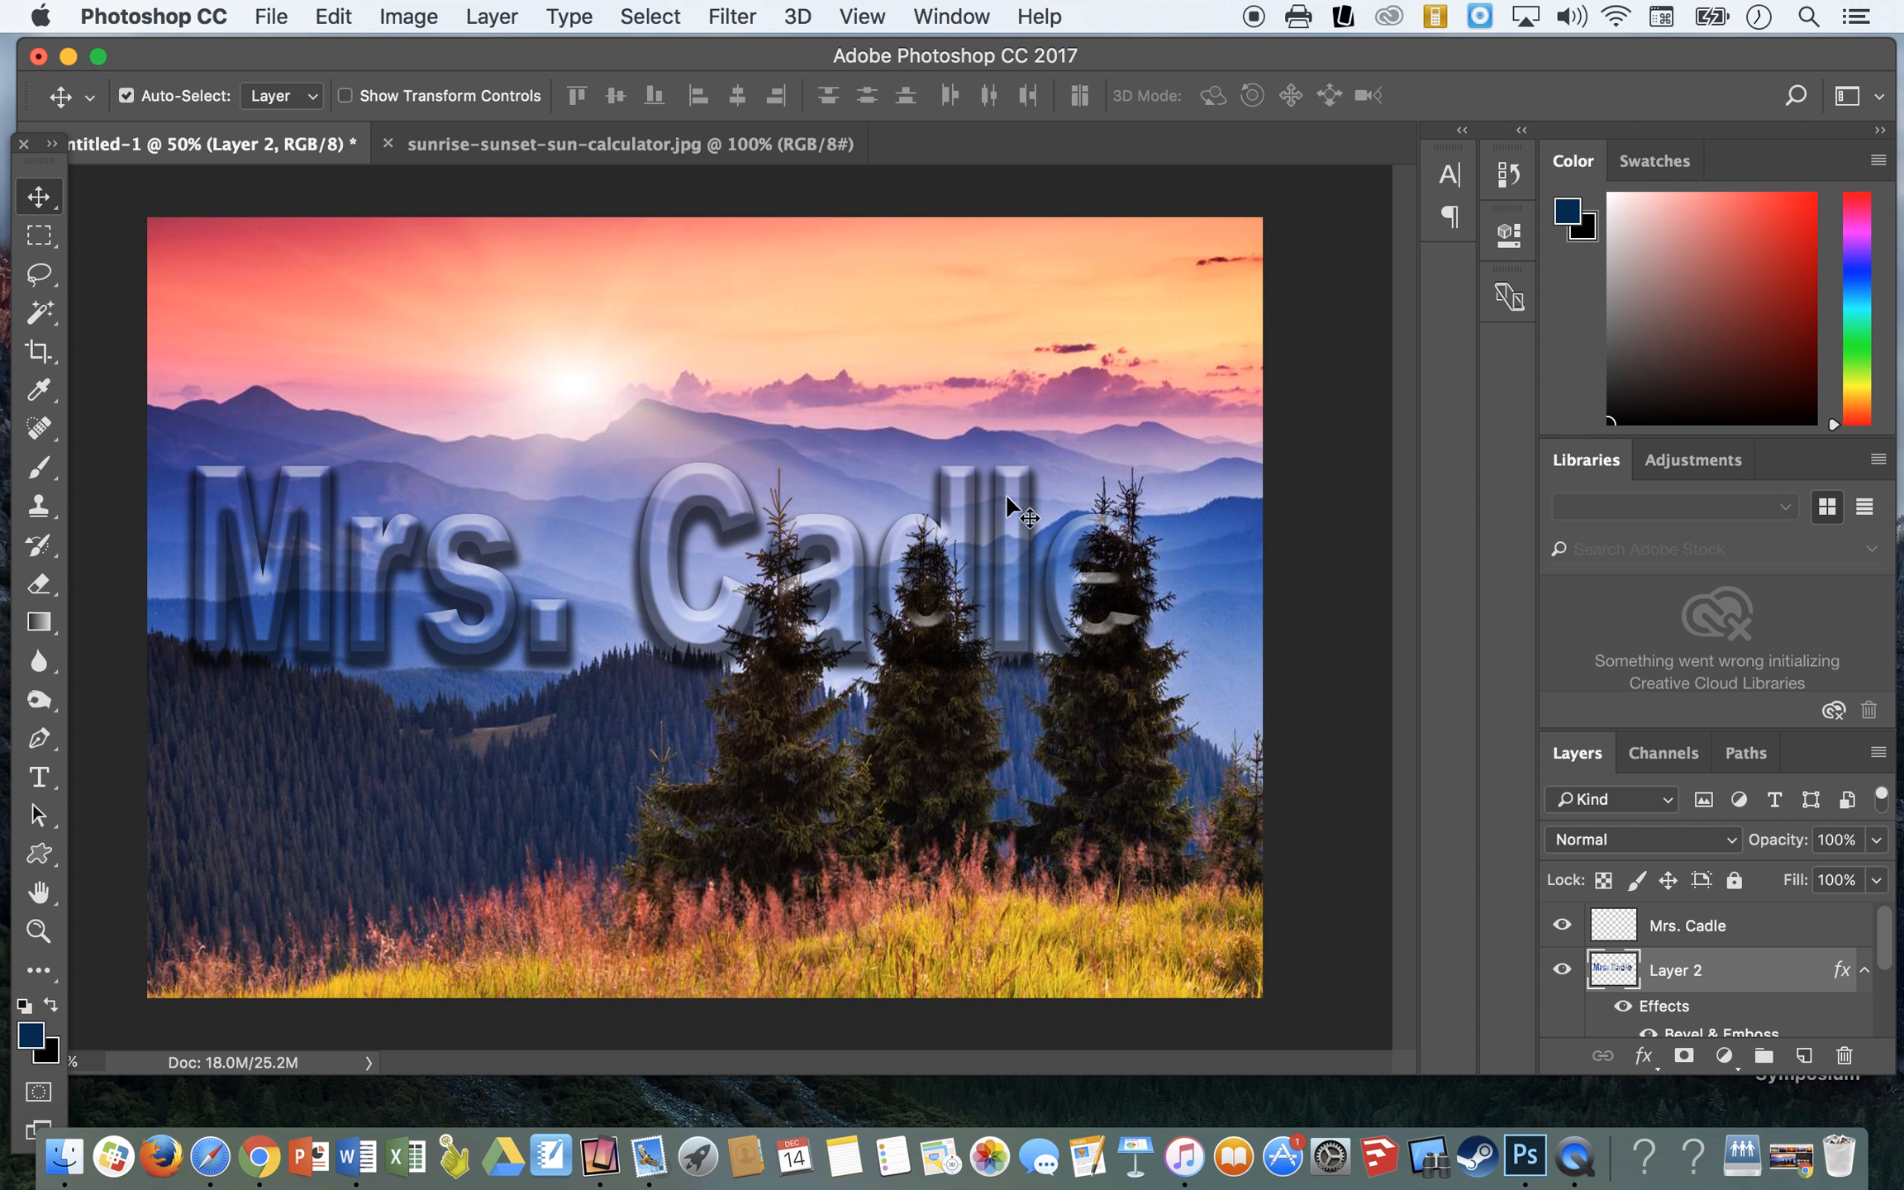